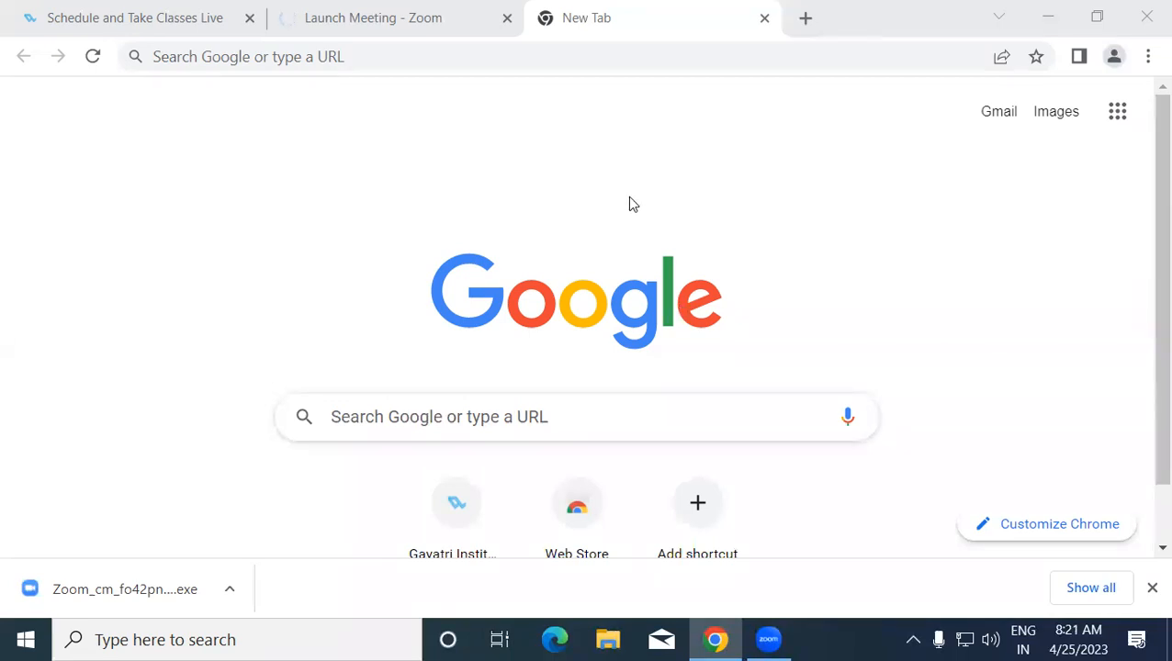
- Focus the Chrome window and activate the new tab's address bar
{"action": "left_click", "coordinate": [581, 266]}
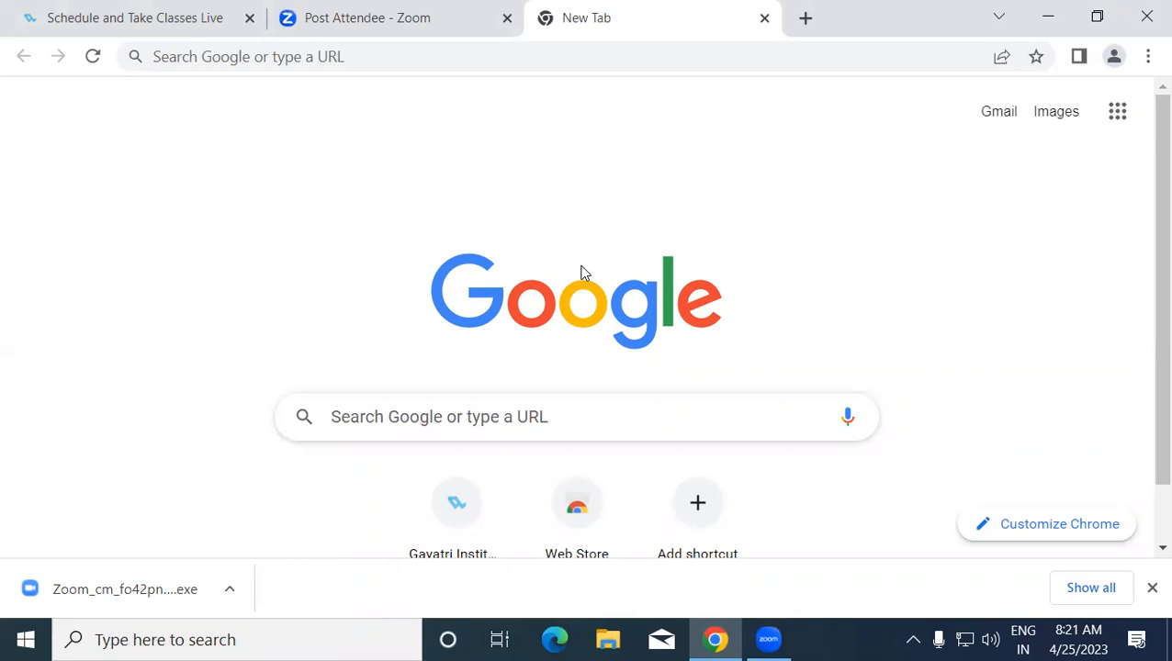
{"action": "left_click", "coordinate": [199, 56]}
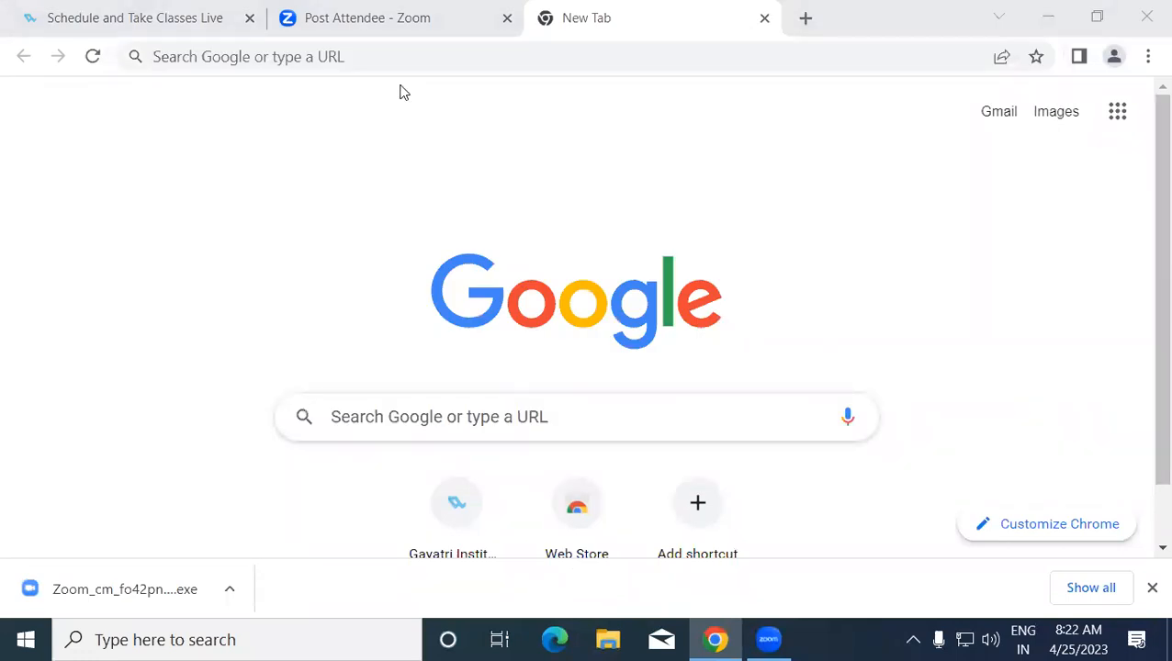
{"action": "left_click", "coordinate": [375, 62]}
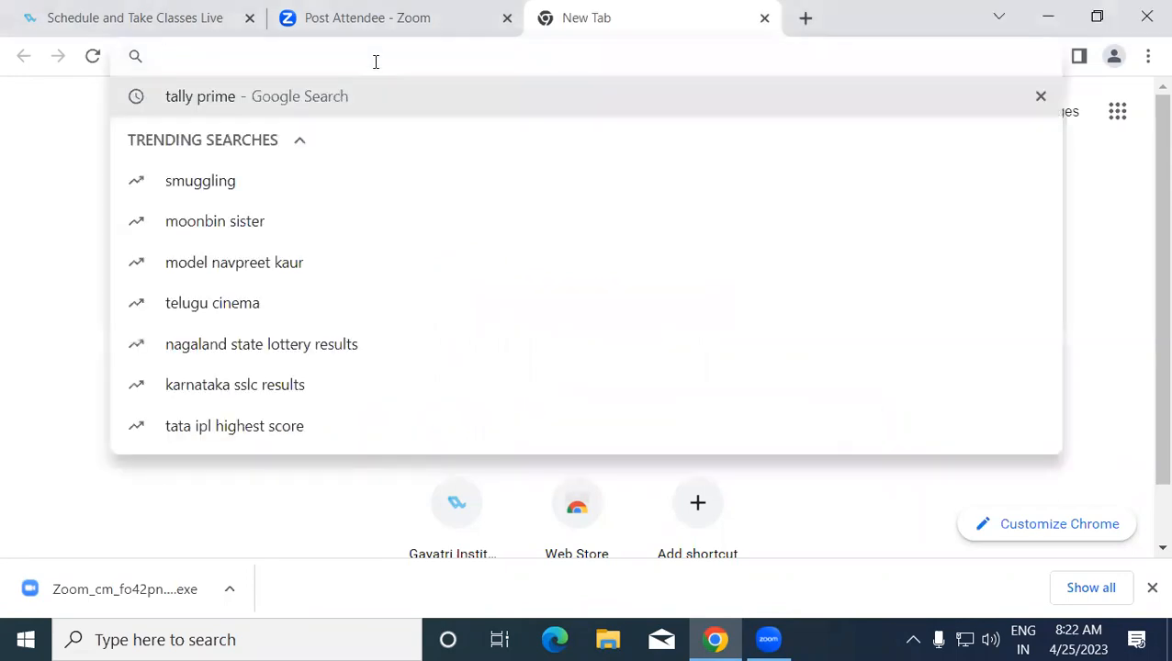
- Search Google for 'nsdl' using the omnibox suggestion
{"action": "type", "text": "nsdl"}
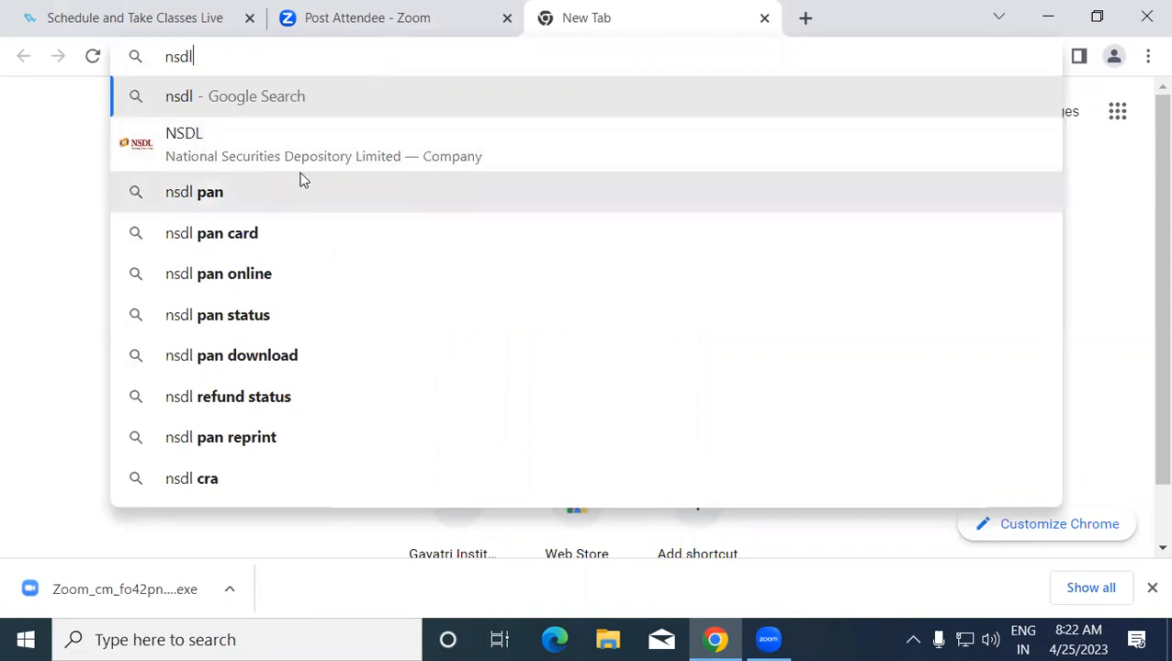
{"action": "left_click", "coordinate": [299, 169]}
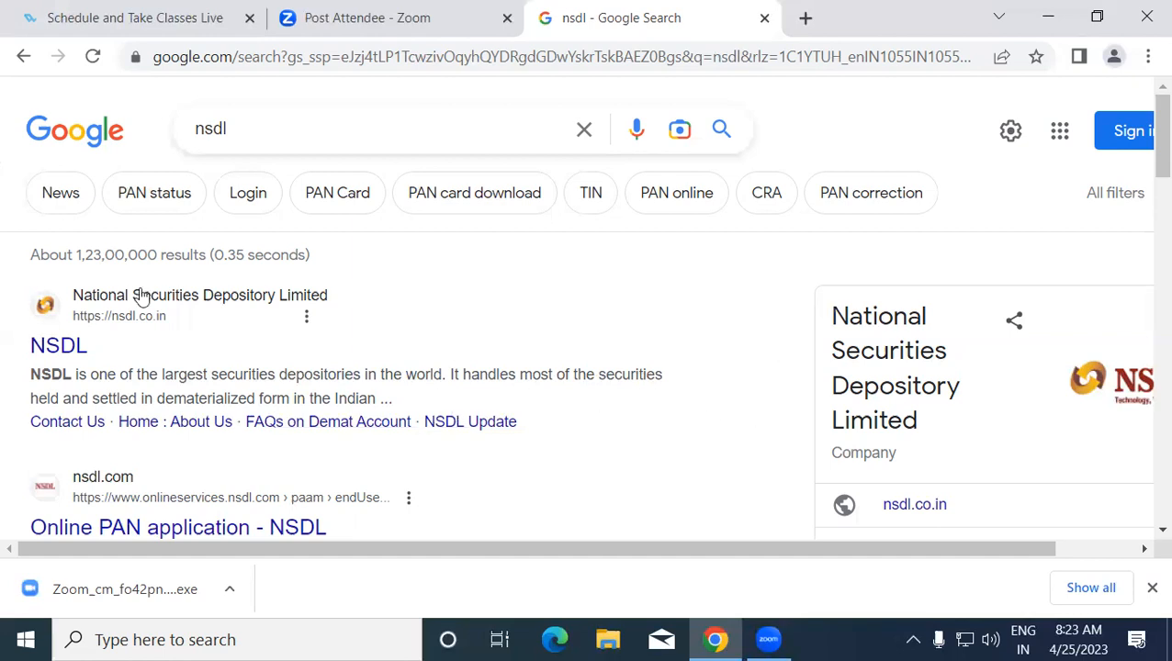
- Open the 'Online PAN application - NSDL' result and scroll down to the Apply Online form
{"action": "scroll", "coordinate": [1145, 207], "scroll_direction": "down", "scroll_amount": 3}
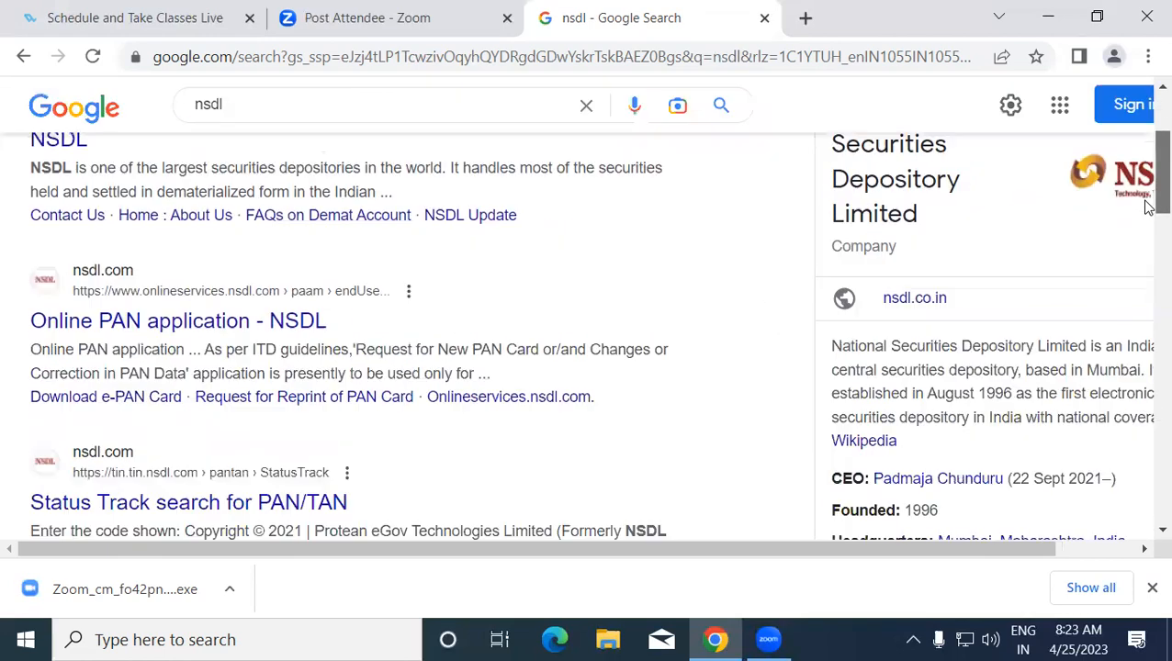
{"action": "left_click", "coordinate": [224, 308]}
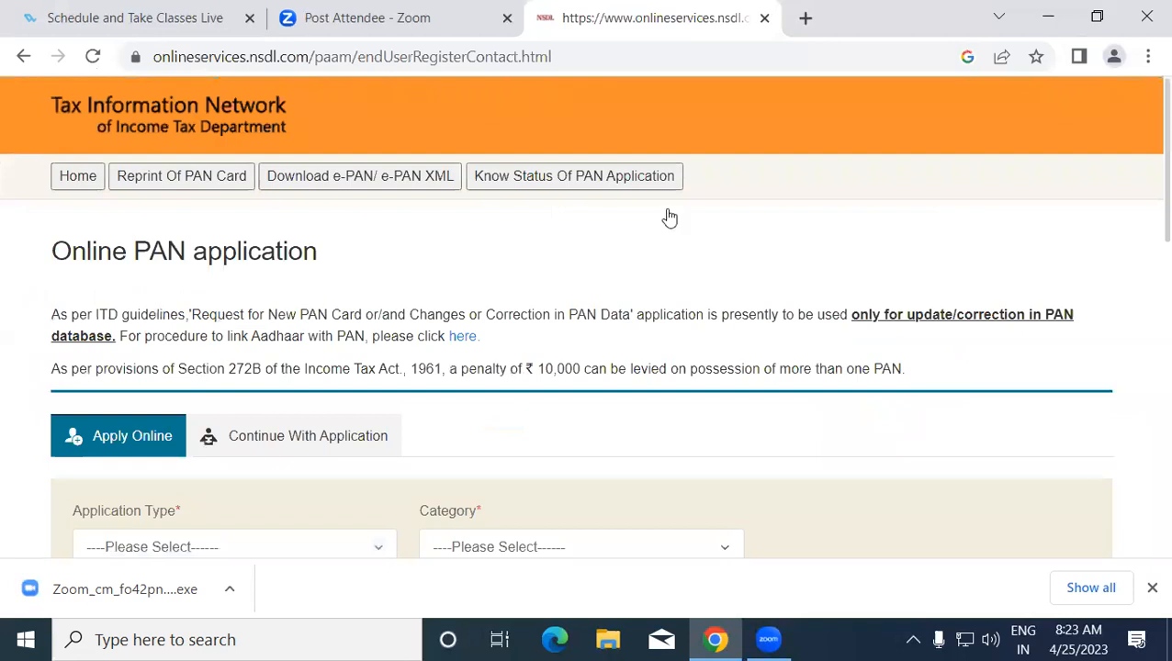
{"action": "scroll", "coordinate": [1144, 166], "scroll_direction": "down", "scroll_amount": 2}
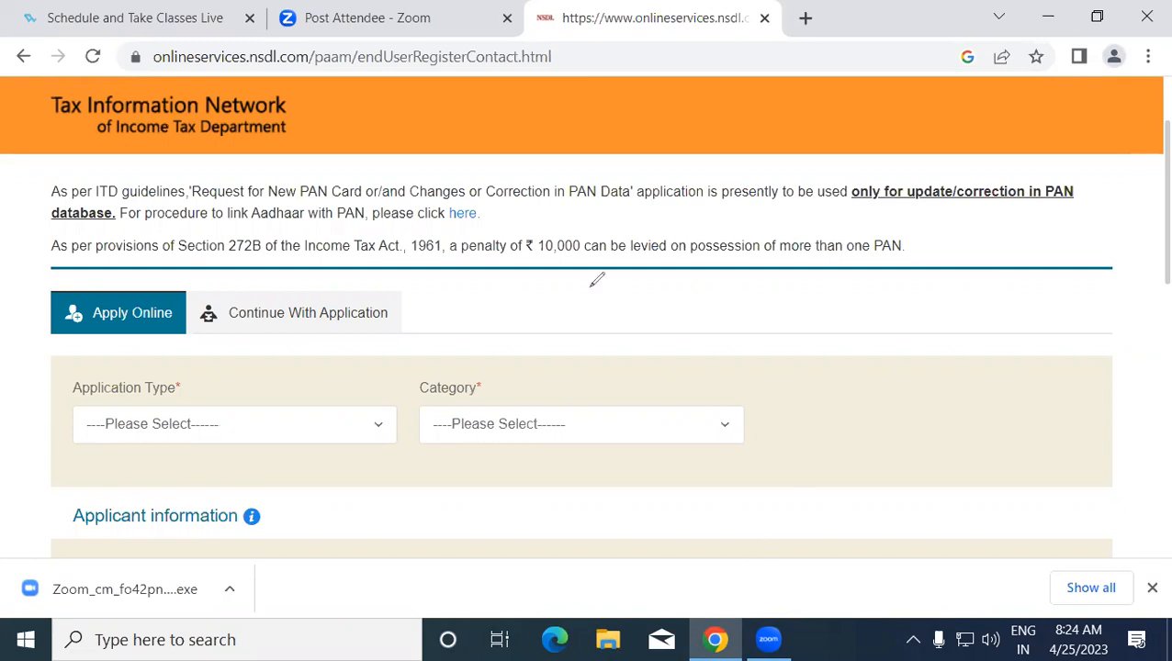
{"action": "mouse_move", "coordinate": [520, 246]}
{"action": "left_mouse_down"}
{"action": "mouse_move", "coordinate": [525, 213]}
{"action": "mouse_move", "coordinate": [516, 217]}
{"action": "mouse_move", "coordinate": [543, 219]}
{"action": "left_mouse_up"}
{"action": "mouse_move", "coordinate": [606, 189]}
{"action": "left_mouse_down"}
{"action": "mouse_move", "coordinate": [588, 191]}
{"action": "mouse_move", "coordinate": [581, 228]}
{"action": "mouse_move", "coordinate": [628, 206]}
{"action": "mouse_move", "coordinate": [635, 219]}
{"action": "left_mouse_up"}
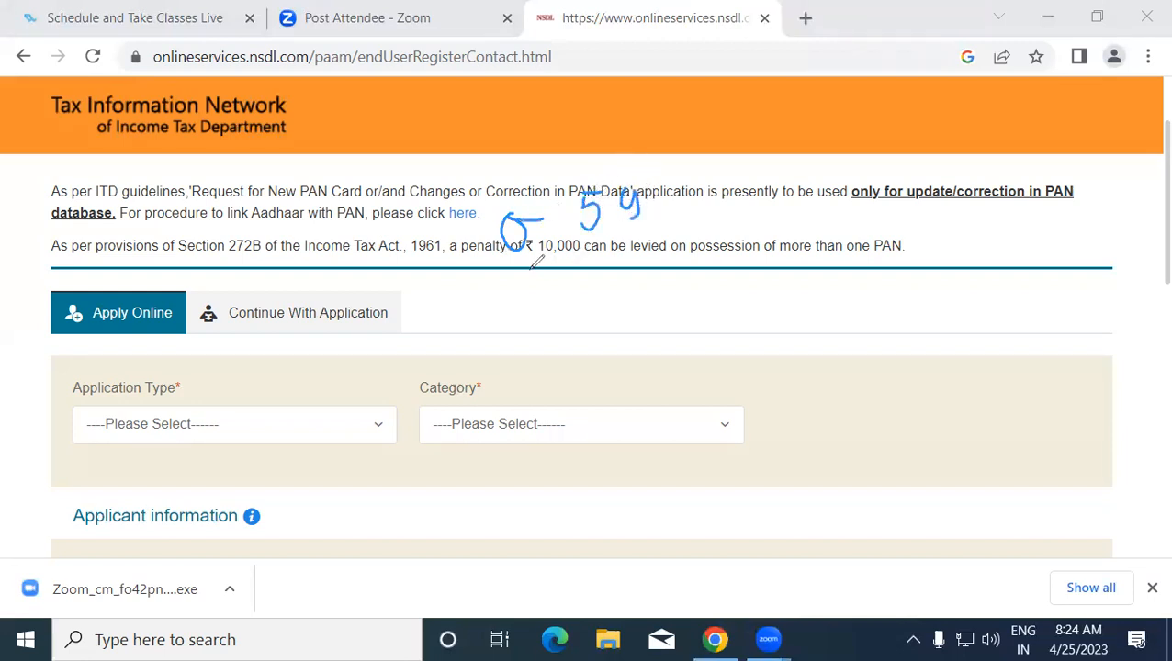
{"action": "left_click_drag", "start_coordinate": [527, 269], "coordinate": [650, 227]}
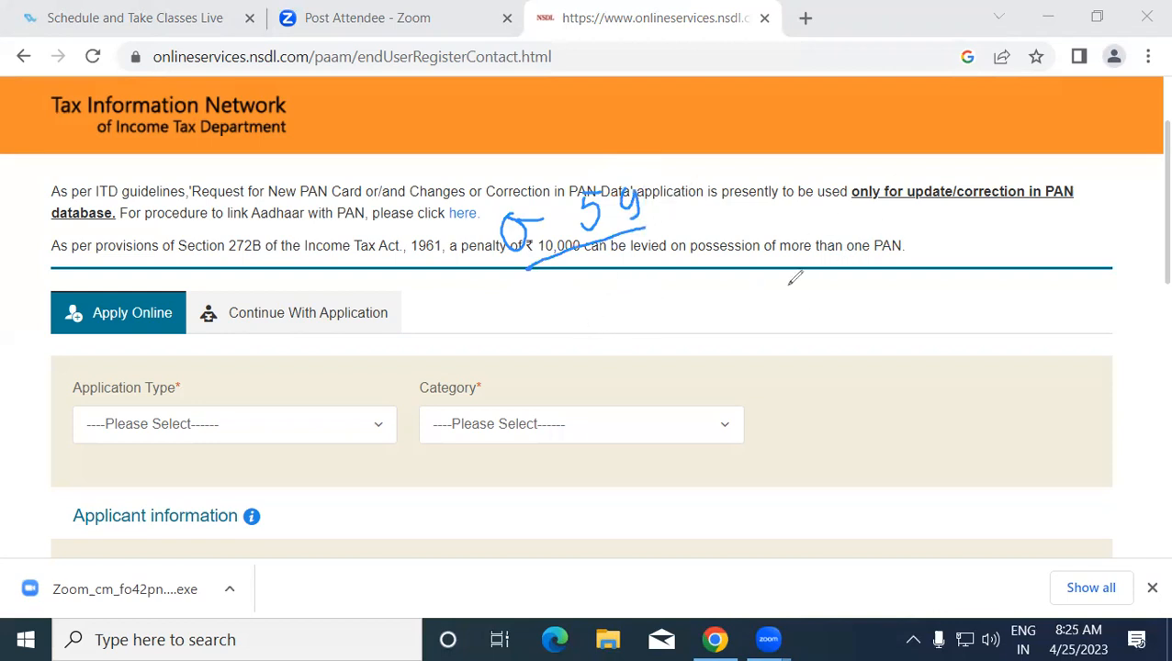
{"action": "mouse_move", "coordinate": [563, 301]}
{"action": "left_mouse_down"}
{"action": "mouse_move", "coordinate": [578, 324]}
{"action": "mouse_move", "coordinate": [589, 301]}
{"action": "mouse_move", "coordinate": [673, 261]}
{"action": "left_mouse_up"}
{"action": "mouse_move", "coordinate": [777, 211]}
{"action": "left_mouse_down"}
{"action": "mouse_move", "coordinate": [769, 235]}
{"action": "mouse_move", "coordinate": [801, 213]}
{"action": "mouse_move", "coordinate": [827, 222]}
{"action": "mouse_move", "coordinate": [841, 197]}
{"action": "mouse_move", "coordinate": [859, 194]}
{"action": "left_mouse_up"}
{"action": "mouse_move", "coordinate": [654, 332]}
{"action": "left_mouse_down"}
{"action": "mouse_move", "coordinate": [661, 347]}
{"action": "mouse_move", "coordinate": [648, 323]}
{"action": "mouse_move", "coordinate": [685, 332]}
{"action": "mouse_move", "coordinate": [670, 323]}
{"action": "left_mouse_up"}
{"action": "left_click_drag", "start_coordinate": [577, 361], "coordinate": [600, 397]}
{"action": "left_click_drag", "start_coordinate": [699, 323], "coordinate": [740, 303]}
{"action": "mouse_move", "coordinate": [795, 269]}
{"action": "left_mouse_down"}
{"action": "mouse_move", "coordinate": [811, 266]}
{"action": "mouse_move", "coordinate": [797, 292]}
{"action": "left_mouse_up"}
{"action": "mouse_move", "coordinate": [843, 246]}
{"action": "left_mouse_down"}
{"action": "mouse_move", "coordinate": [836, 262]}
{"action": "mouse_move", "coordinate": [887, 244]}
{"action": "left_mouse_up"}
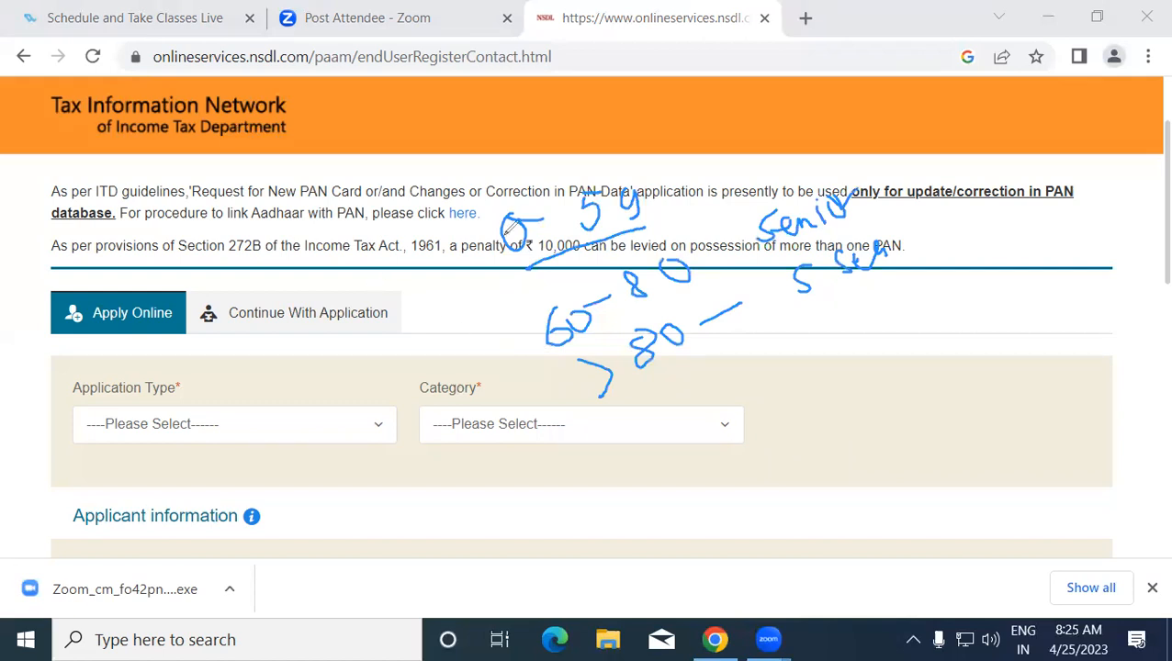
{"action": "mouse_move", "coordinate": [486, 220]}
{"action": "left_mouse_down"}
{"action": "mouse_move", "coordinate": [458, 244]}
{"action": "mouse_move", "coordinate": [430, 365]}
{"action": "mouse_move", "coordinate": [632, 424]}
{"action": "left_mouse_up"}
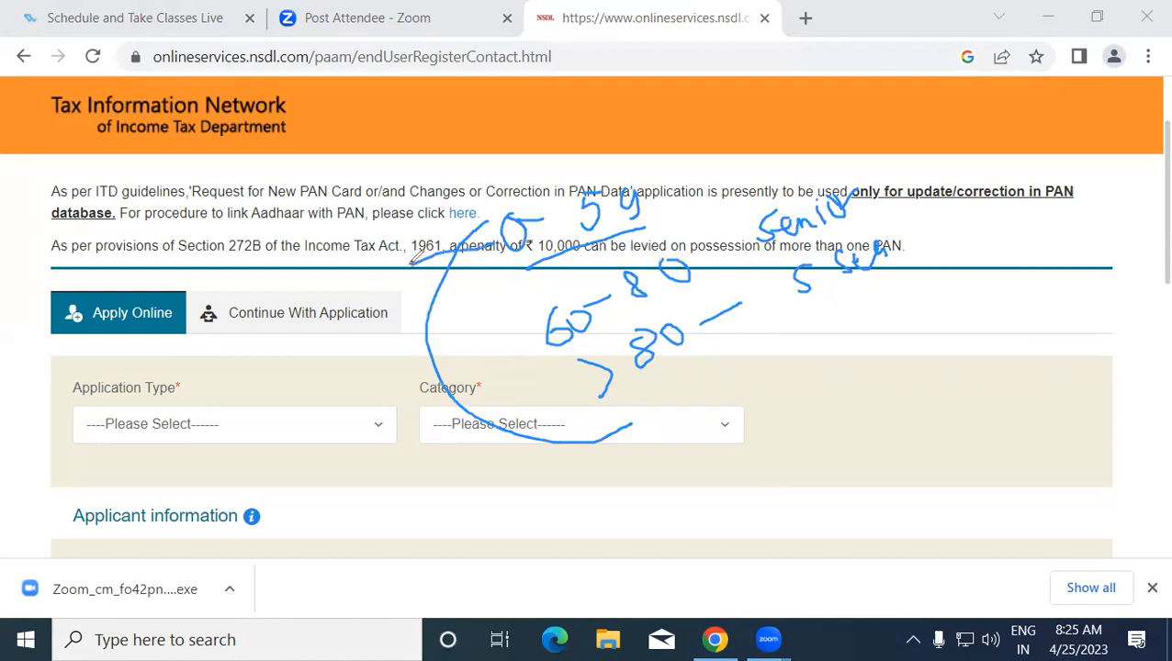
{"action": "mouse_move", "coordinate": [353, 261]}
{"action": "left_mouse_down"}
{"action": "mouse_move", "coordinate": [360, 298]}
{"action": "mouse_move", "coordinate": [385, 286]}
{"action": "left_mouse_up"}
{"action": "left_click", "coordinate": [382, 254]}
{"action": "mouse_move", "coordinate": [389, 228]}
{"action": "left_mouse_down"}
{"action": "mouse_move", "coordinate": [394, 249]}
{"action": "mouse_move", "coordinate": [403, 223]}
{"action": "mouse_move", "coordinate": [446, 217]}
{"action": "left_mouse_up"}
{"action": "left_click_drag", "start_coordinate": [541, 345], "coordinate": [470, 370]}
{"action": "mouse_move", "coordinate": [336, 393]}
{"action": "left_mouse_down"}
{"action": "mouse_move", "coordinate": [366, 411]}
{"action": "mouse_move", "coordinate": [338, 427]}
{"action": "left_mouse_up"}
{"action": "mouse_move", "coordinate": [387, 367]}
{"action": "left_mouse_down"}
{"action": "mouse_move", "coordinate": [382, 400]}
{"action": "mouse_move", "coordinate": [401, 398]}
{"action": "left_mouse_up"}
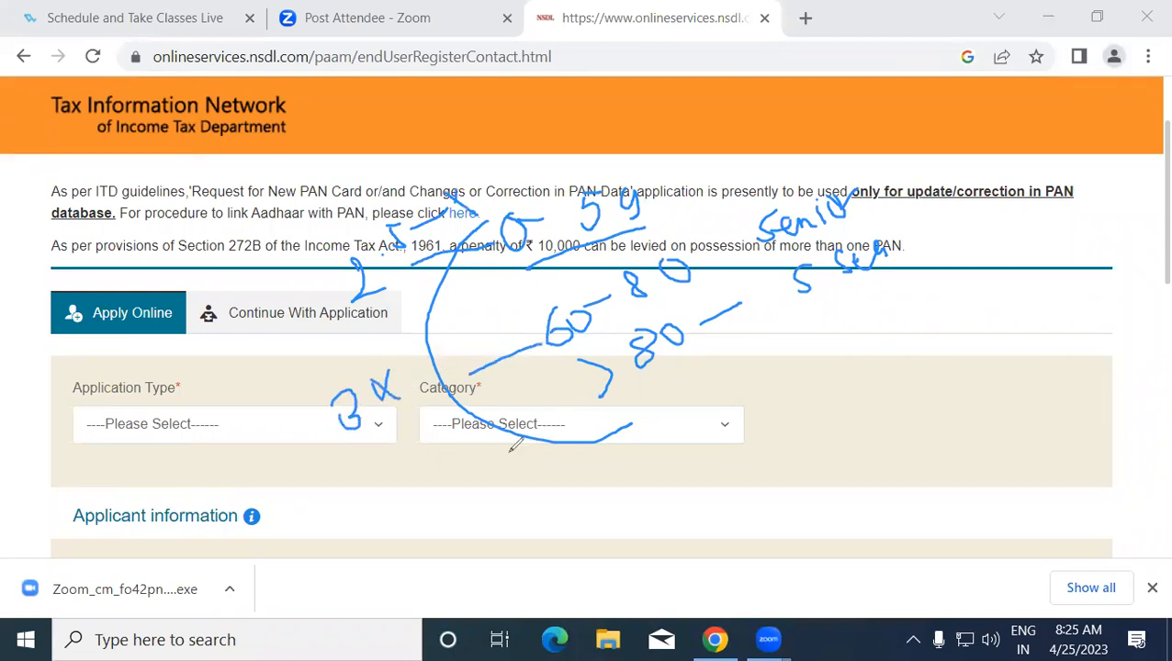
{"action": "mouse_move", "coordinate": [439, 448]}
{"action": "left_mouse_down"}
{"action": "mouse_move", "coordinate": [439, 466]}
{"action": "mouse_move", "coordinate": [434, 452]}
{"action": "mouse_move", "coordinate": [460, 439]}
{"action": "left_mouse_up"}
{"action": "mouse_move", "coordinate": [648, 208]}
{"action": "left_mouse_down"}
{"action": "mouse_move", "coordinate": [741, 189]}
{"action": "mouse_move", "coordinate": [730, 206]}
{"action": "mouse_move", "coordinate": [770, 174]}
{"action": "left_mouse_up"}
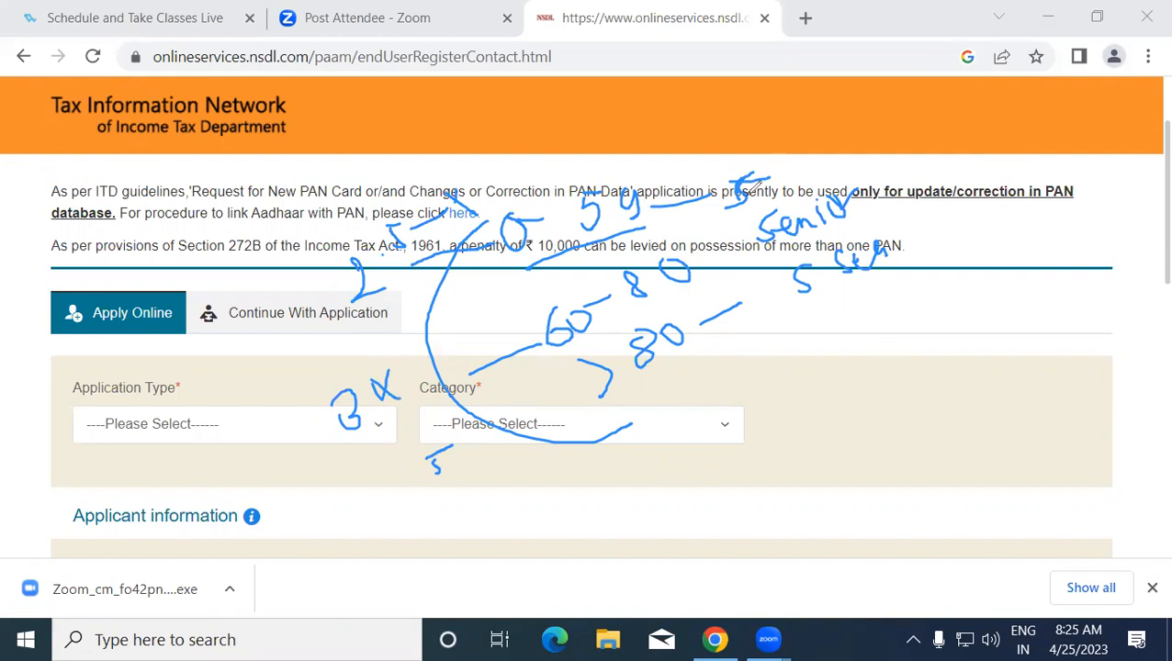
{"action": "mouse_move", "coordinate": [529, 274]}
{"action": "left_mouse_down"}
{"action": "mouse_move", "coordinate": [432, 257]}
{"action": "mouse_move", "coordinate": [647, 237]}
{"action": "mouse_move", "coordinate": [538, 290]}
{"action": "mouse_move", "coordinate": [678, 309]}
{"action": "mouse_move", "coordinate": [824, 253]}
{"action": "mouse_move", "coordinate": [831, 216]}
{"action": "mouse_move", "coordinate": [614, 401]}
{"action": "mouse_move", "coordinate": [616, 340]}
{"action": "mouse_move", "coordinate": [654, 277]}
{"action": "mouse_move", "coordinate": [674, 330]}
{"action": "mouse_move", "coordinate": [622, 296]}
{"action": "mouse_move", "coordinate": [400, 230]}
{"action": "mouse_move", "coordinate": [405, 450]}
{"action": "mouse_move", "coordinate": [334, 389]}
{"action": "mouse_move", "coordinate": [509, 472]}
{"action": "left_mouse_up"}
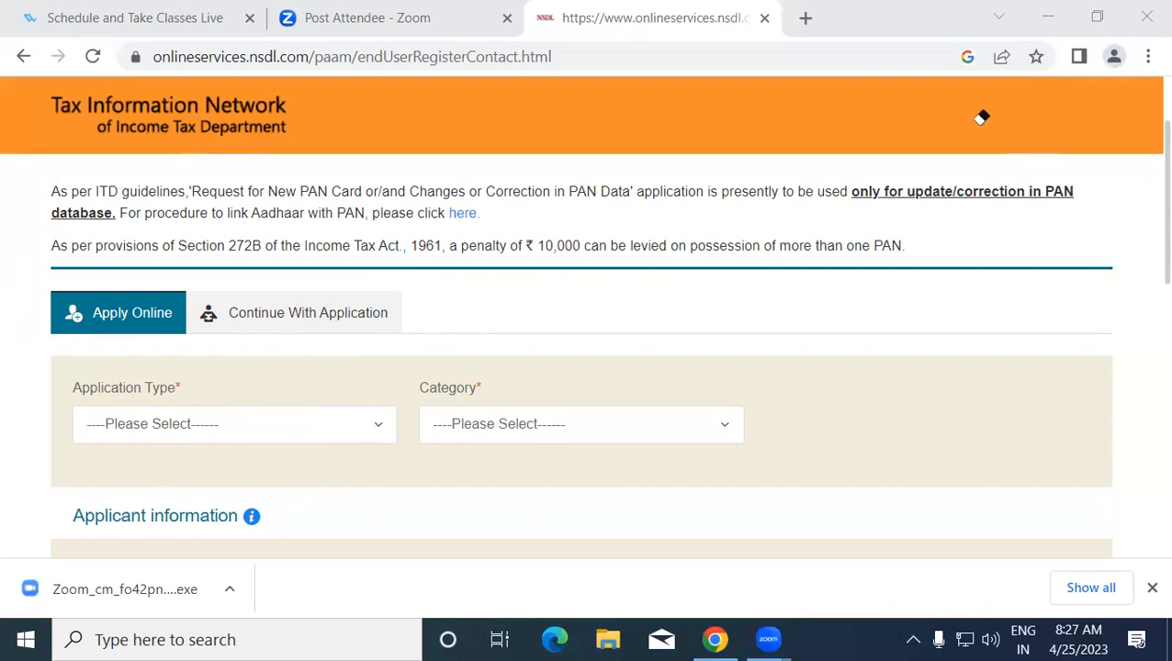
- Choose 'New PAN - Indian Citizen (Form 49A)' as the Application Type
{"action": "scroll", "coordinate": [1139, 220], "scroll_direction": "down", "scroll_amount": 1}
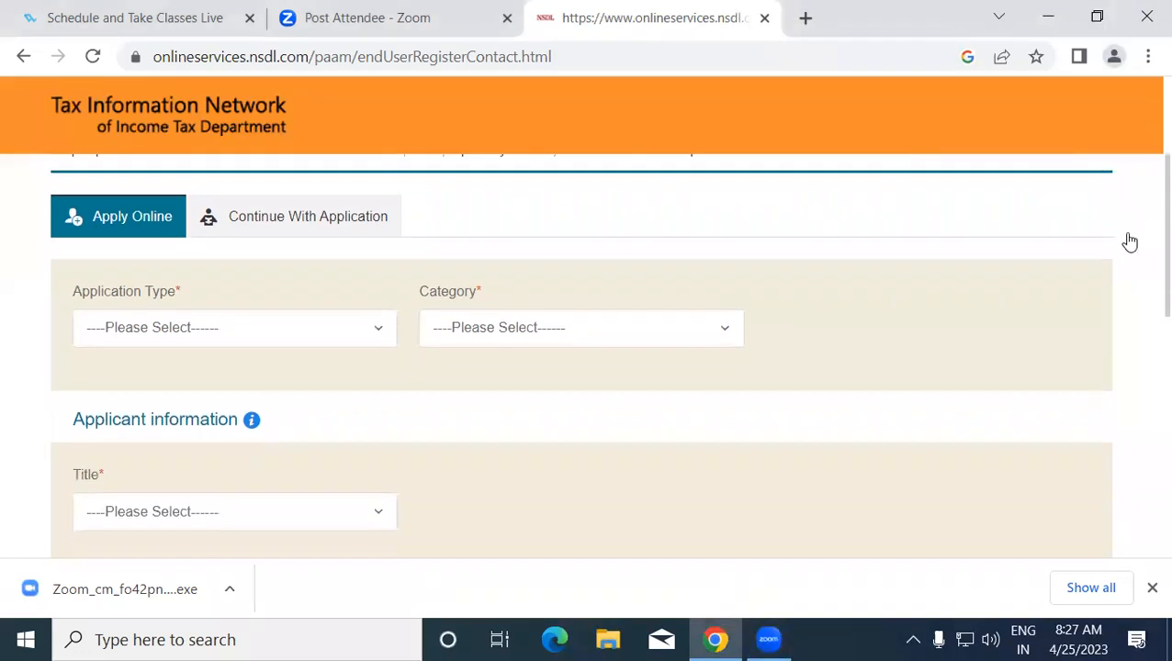
{"action": "left_click", "coordinate": [216, 330]}
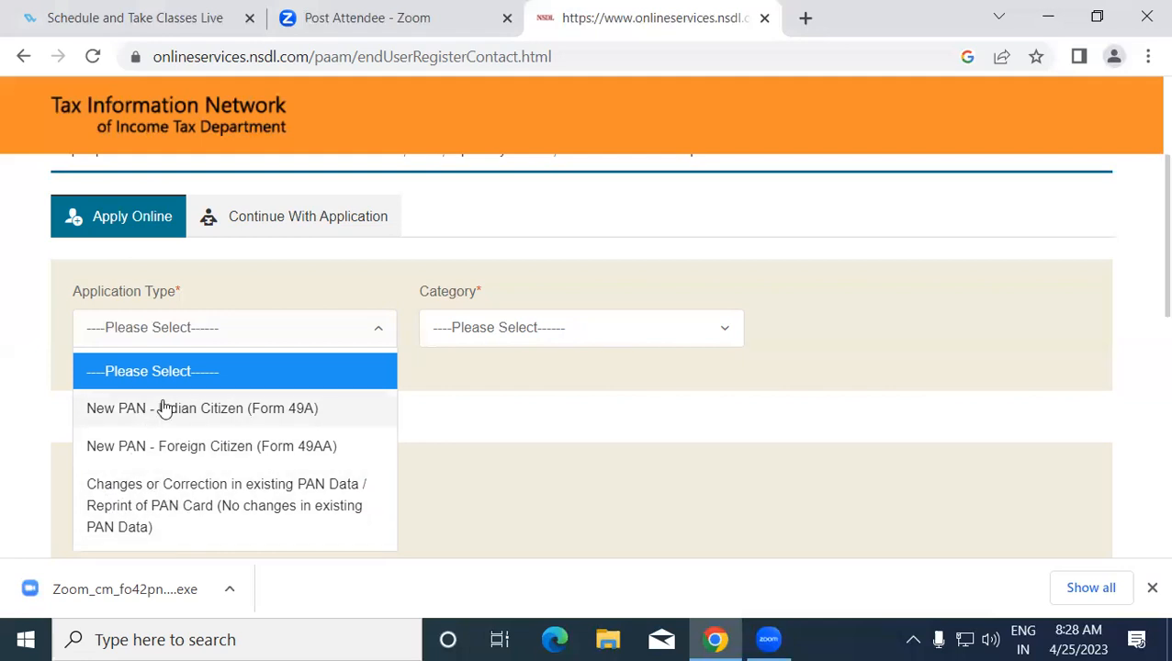
{"action": "left_click", "coordinate": [202, 408]}
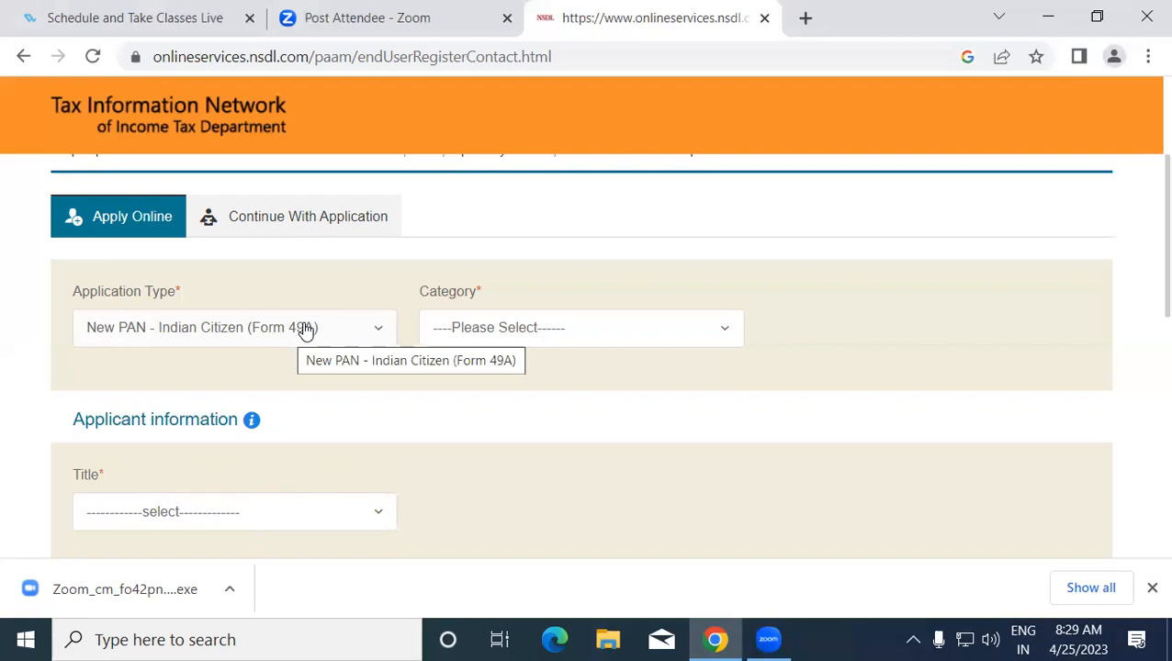
- Drop down the Category list to see INDIVIDUAL, TRUST and the other options
{"action": "left_click", "coordinate": [544, 330]}
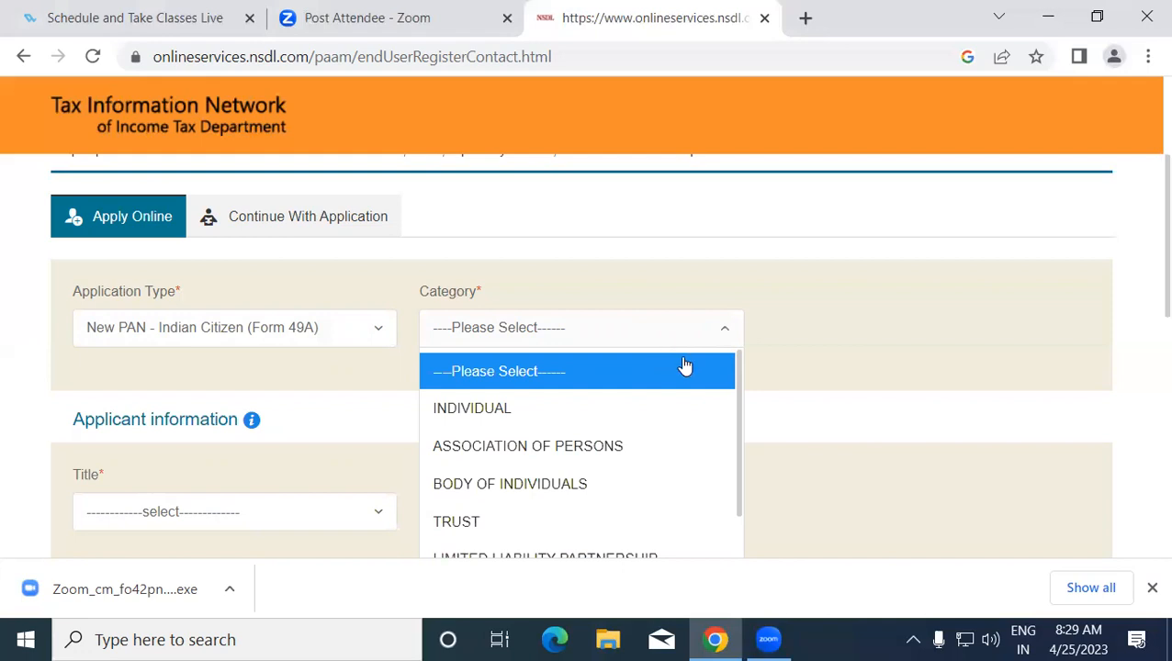
- Set Category to INDIVIDUAL, correcting a mistaken BODY OF INDIVIDUALS choice
{"action": "left_click_drag", "start_coordinate": [738, 413], "coordinate": [727, 470]}
{"action": "scroll", "coordinate": [727, 470], "scroll_direction": "down", "scroll_amount": 1}
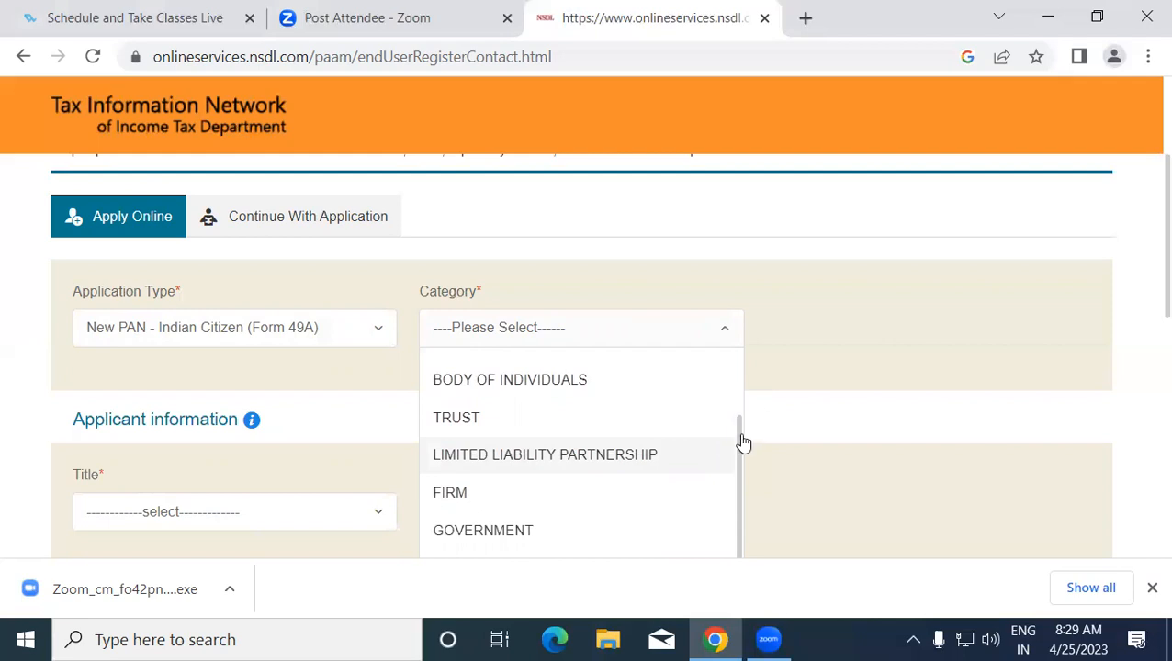
{"action": "left_click", "coordinate": [721, 380]}
{"action": "left_click", "coordinate": [730, 340]}
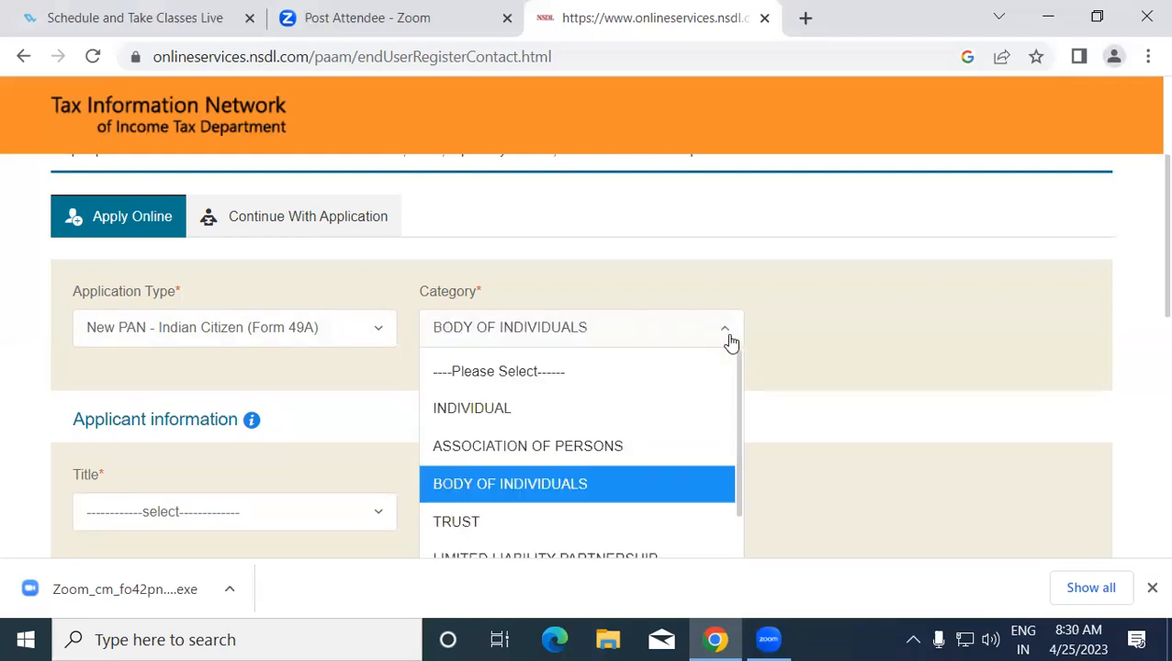
{"action": "left_click", "coordinate": [478, 410]}
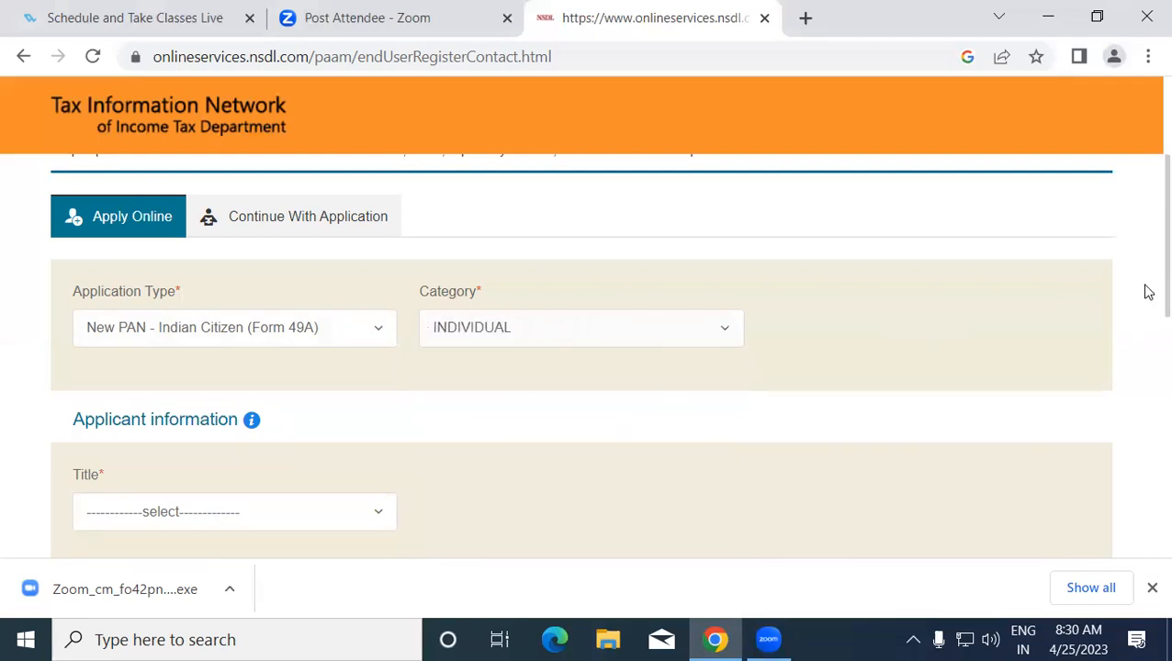
{"action": "scroll", "coordinate": [1145, 321], "scroll_direction": "down", "scroll_amount": 2}
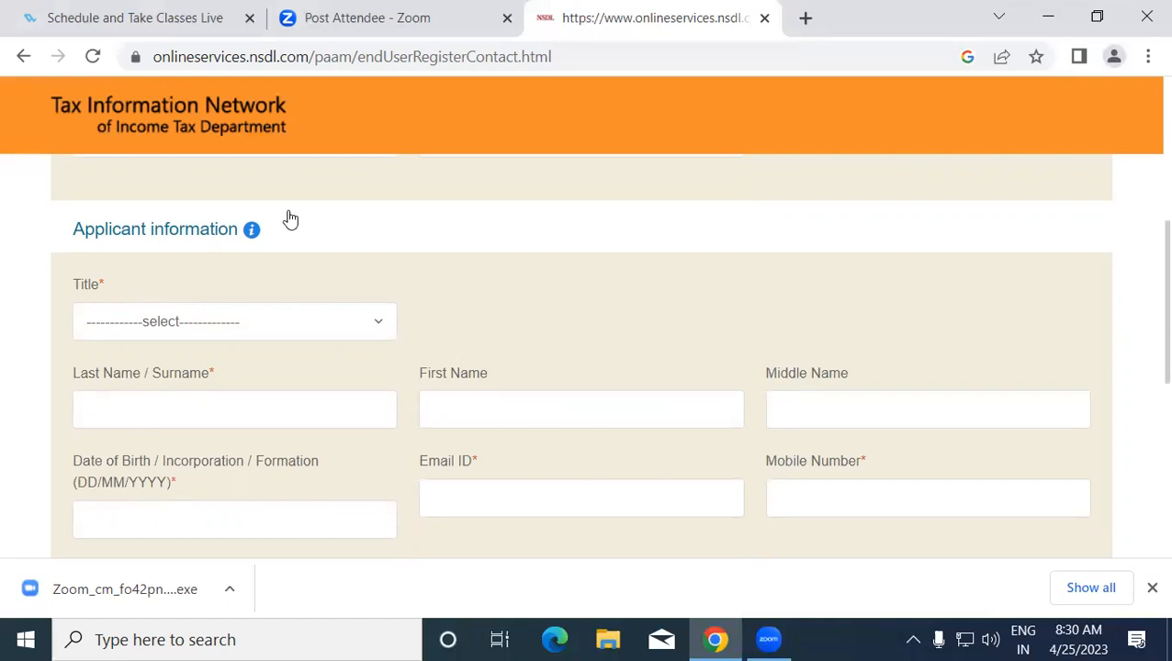
- Set the title to Shri and enter the applicant's surname and first name
{"action": "left_click", "coordinate": [203, 326]}
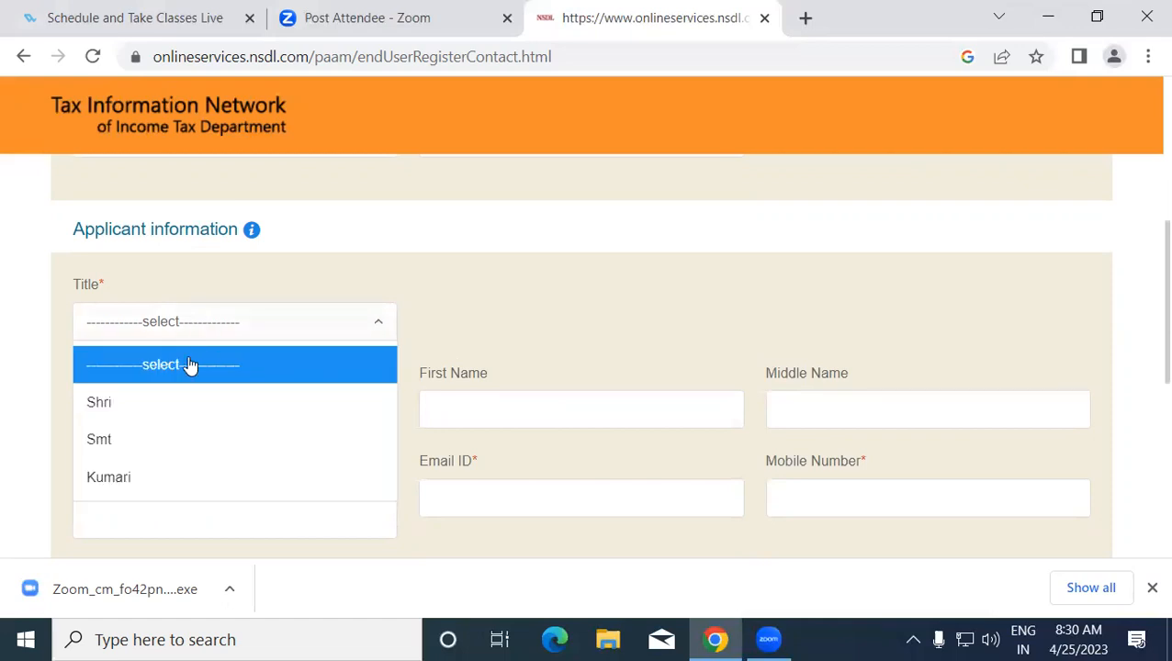
{"action": "left_click", "coordinate": [126, 405]}
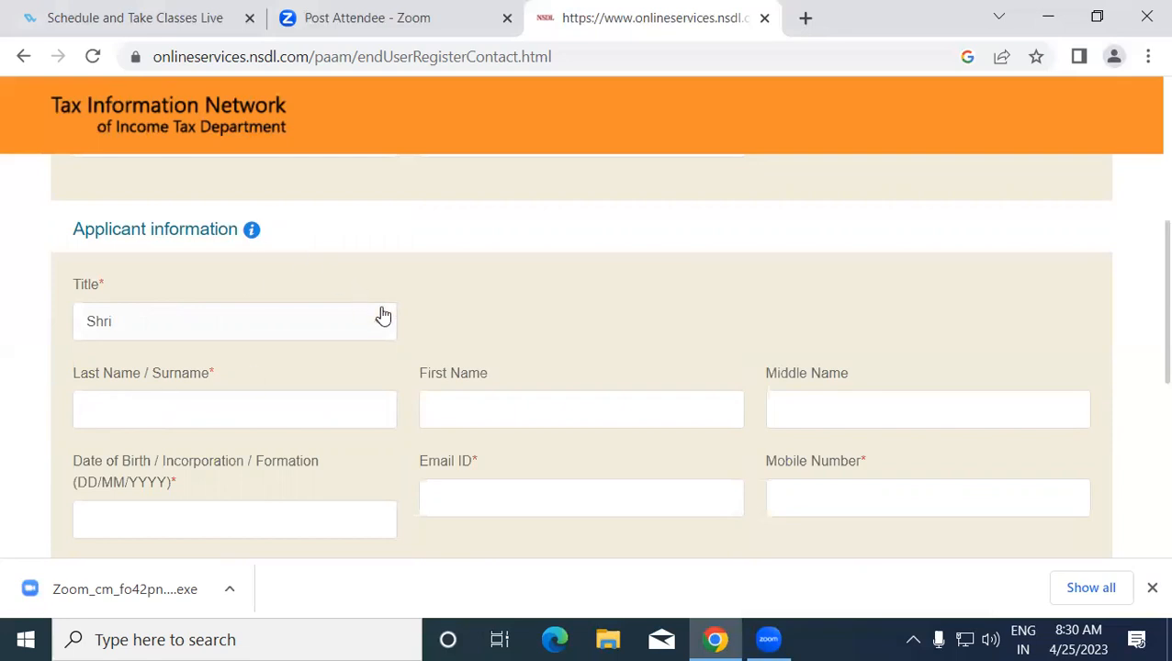
{"action": "left_click", "coordinate": [230, 402]}
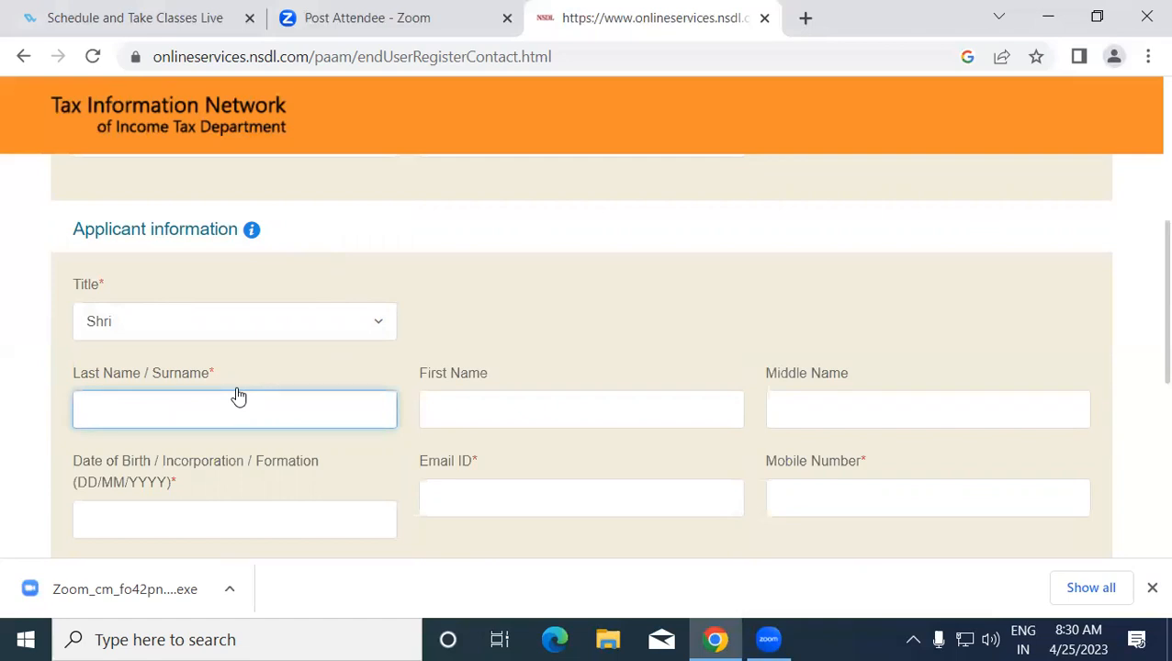
{"action": "left_click", "coordinate": [461, 408]}
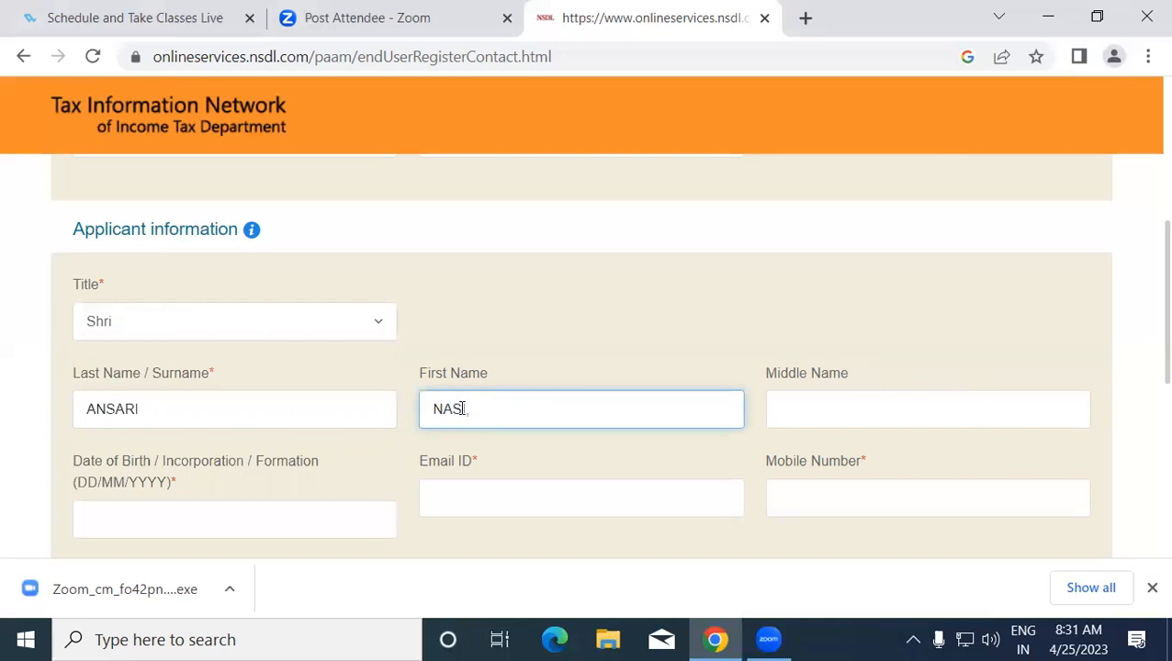
{"action": "left_click", "coordinate": [324, 512]}
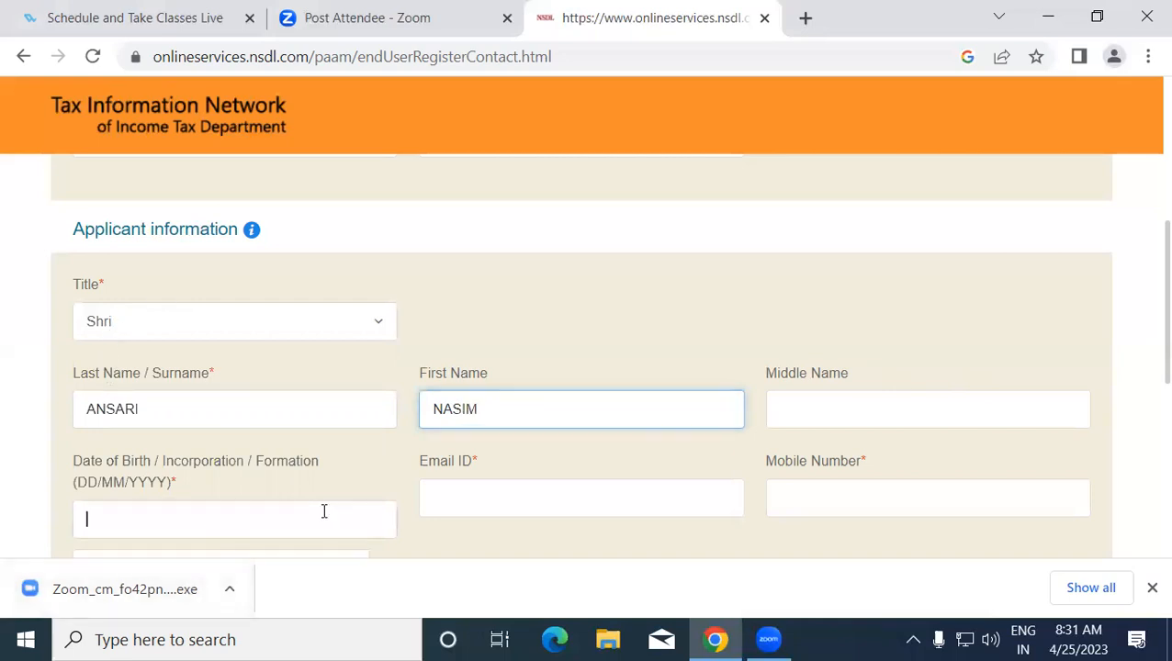
{"action": "scroll", "coordinate": [1144, 357], "scroll_direction": "down", "scroll_amount": 3}
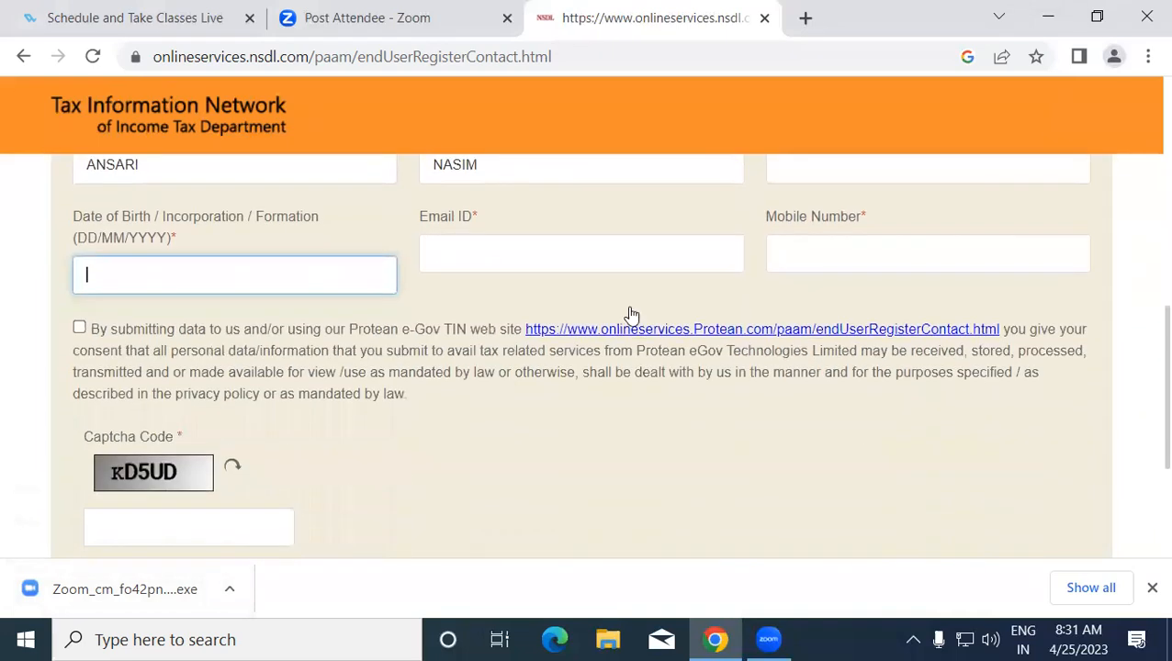
{"action": "left_click", "coordinate": [279, 271]}
{"action": "left_click", "coordinate": [280, 355]}
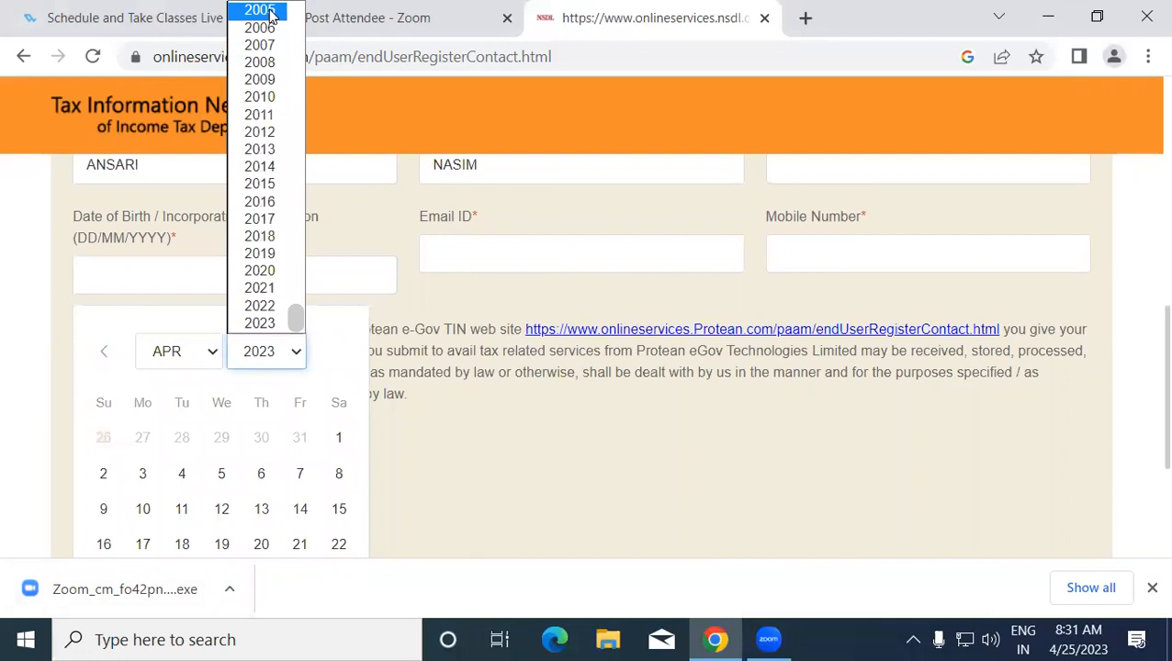
{"action": "key", "text": "Up"}
{"action": "key", "text": "Up"}
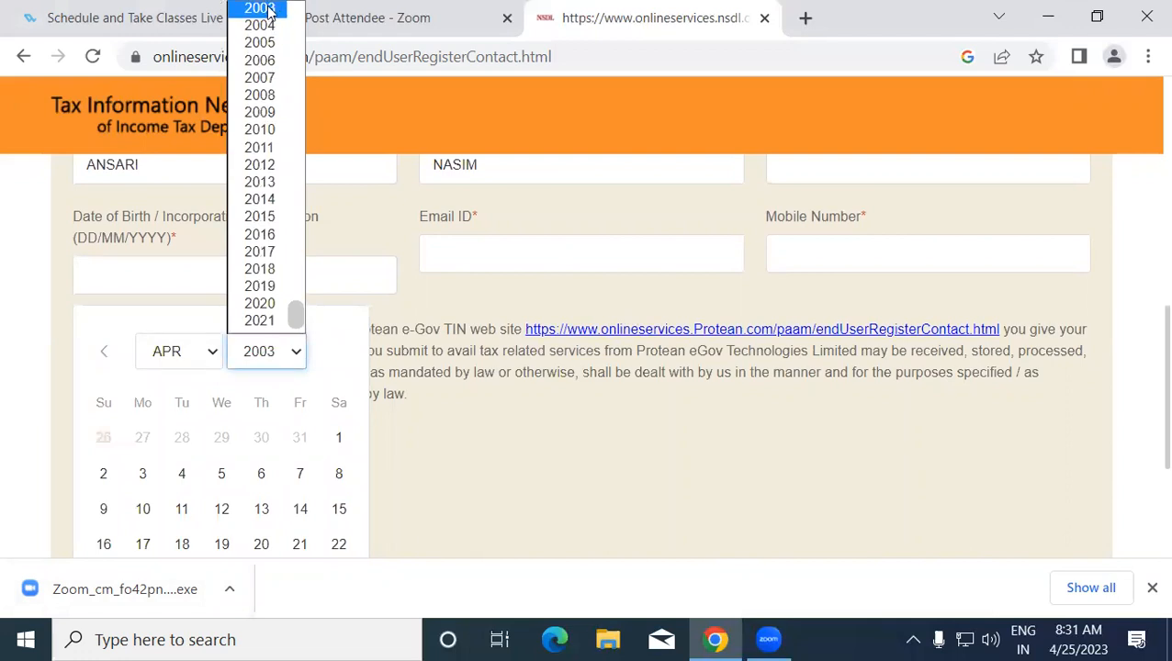
{"action": "key", "text": "Return"}
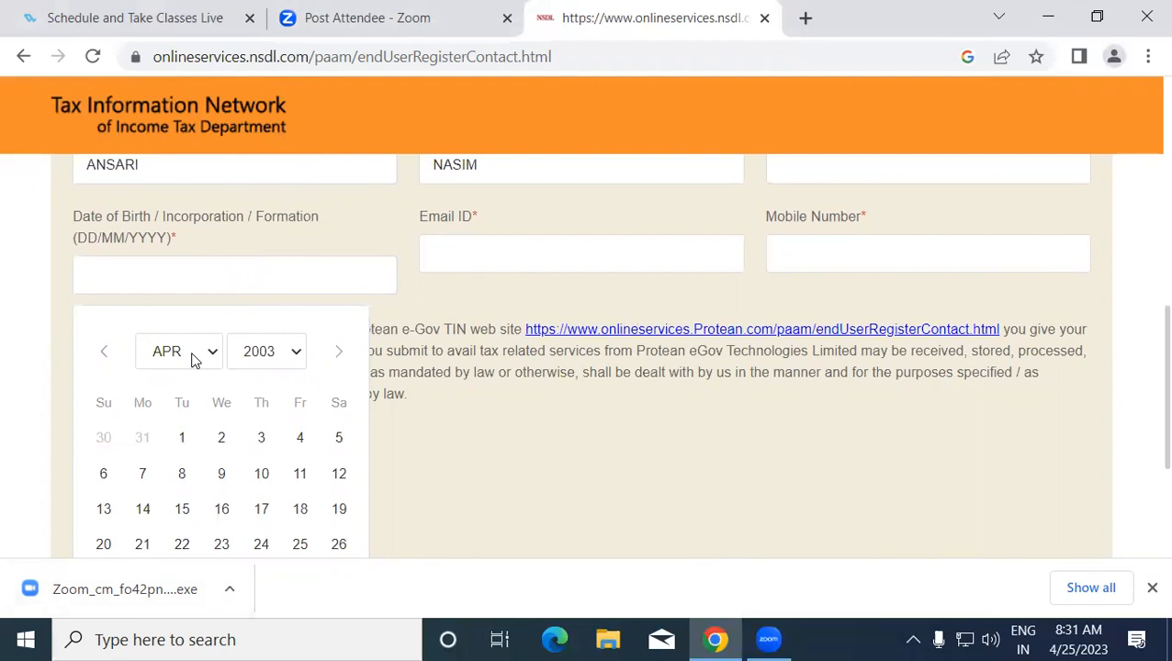
{"action": "left_click", "coordinate": [193, 360]}
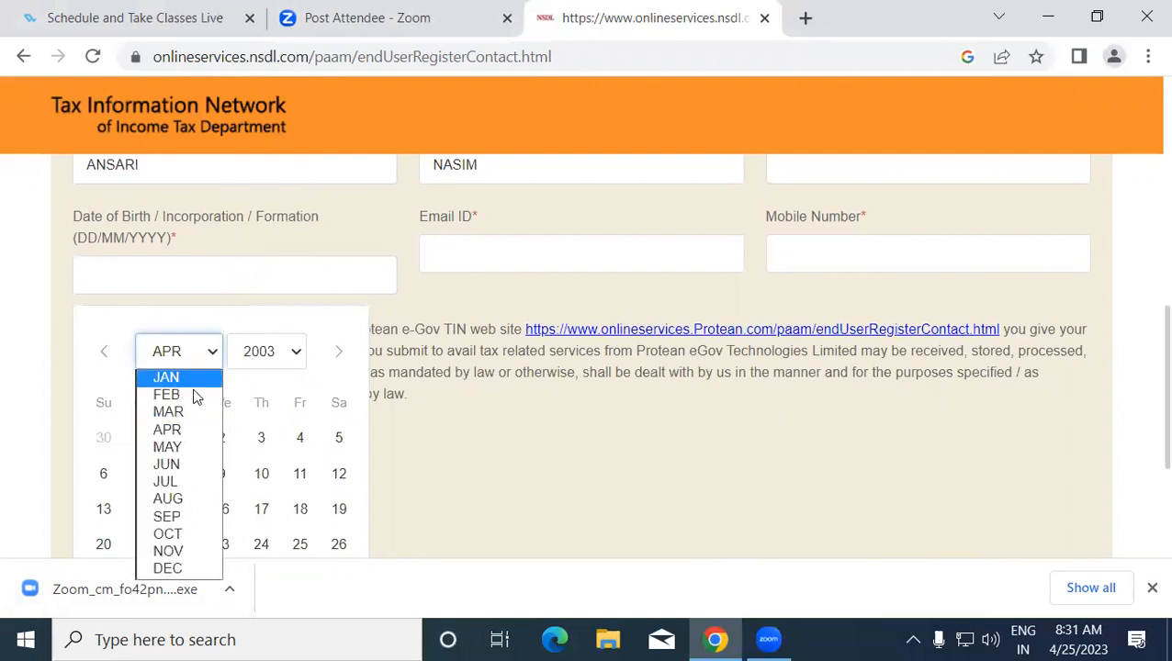
{"action": "left_click", "coordinate": [181, 468]}
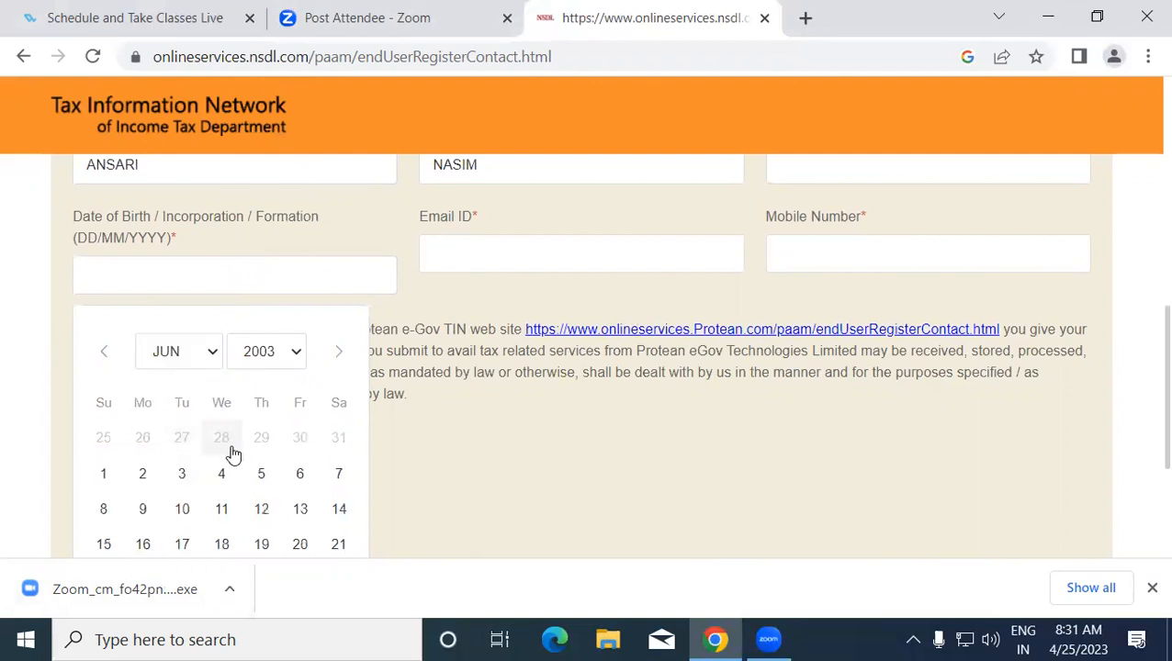
{"action": "left_click", "coordinate": [262, 510]}
{"action": "left_click", "coordinate": [466, 266]}
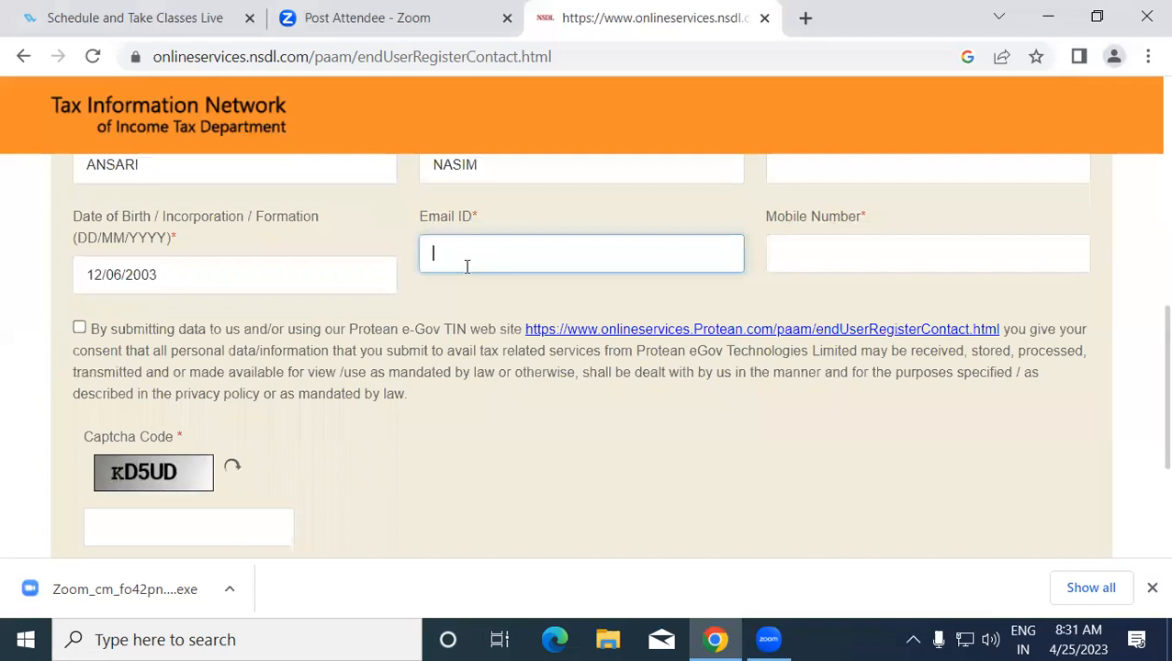
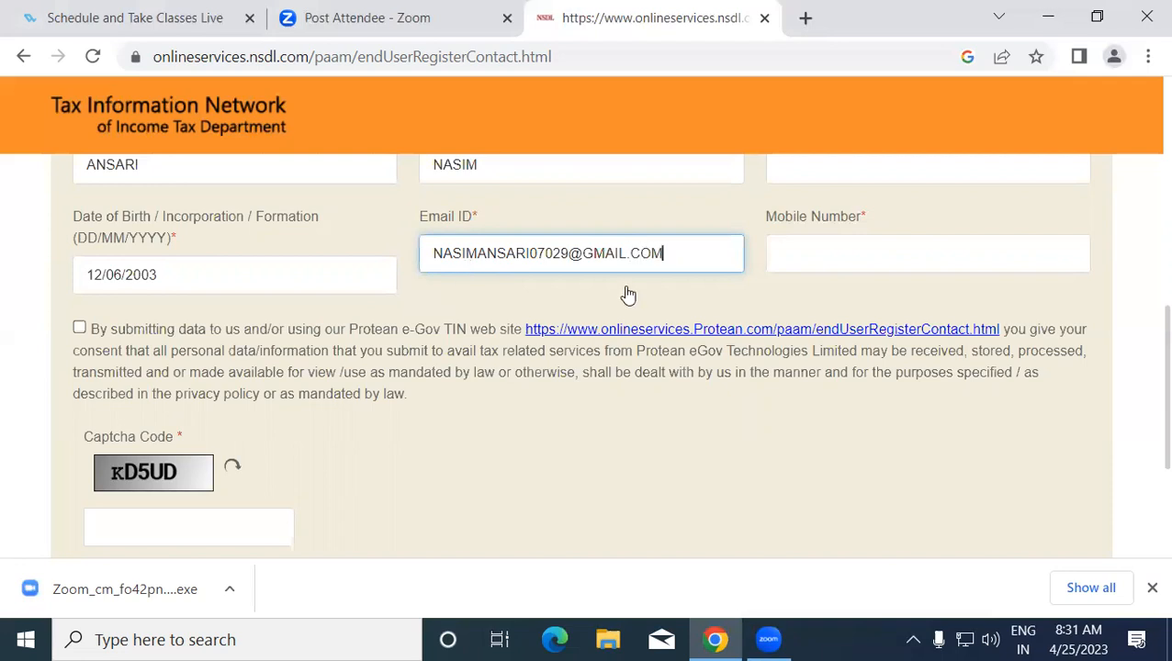
- Fill in the applicant's e-mail address and mobile number, fixing typos
{"action": "left_click", "coordinate": [844, 241]}
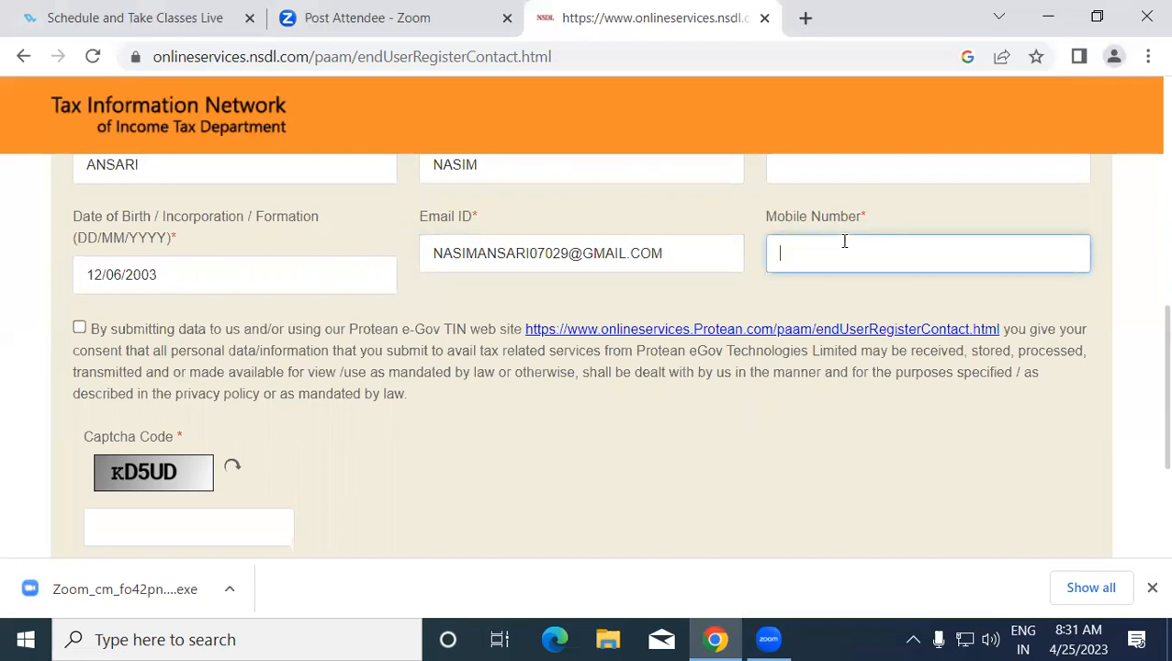
- Tick the data-sharing consent box and enter the captcha code
{"action": "left_click", "coordinate": [79, 328]}
{"action": "left_click", "coordinate": [134, 529]}
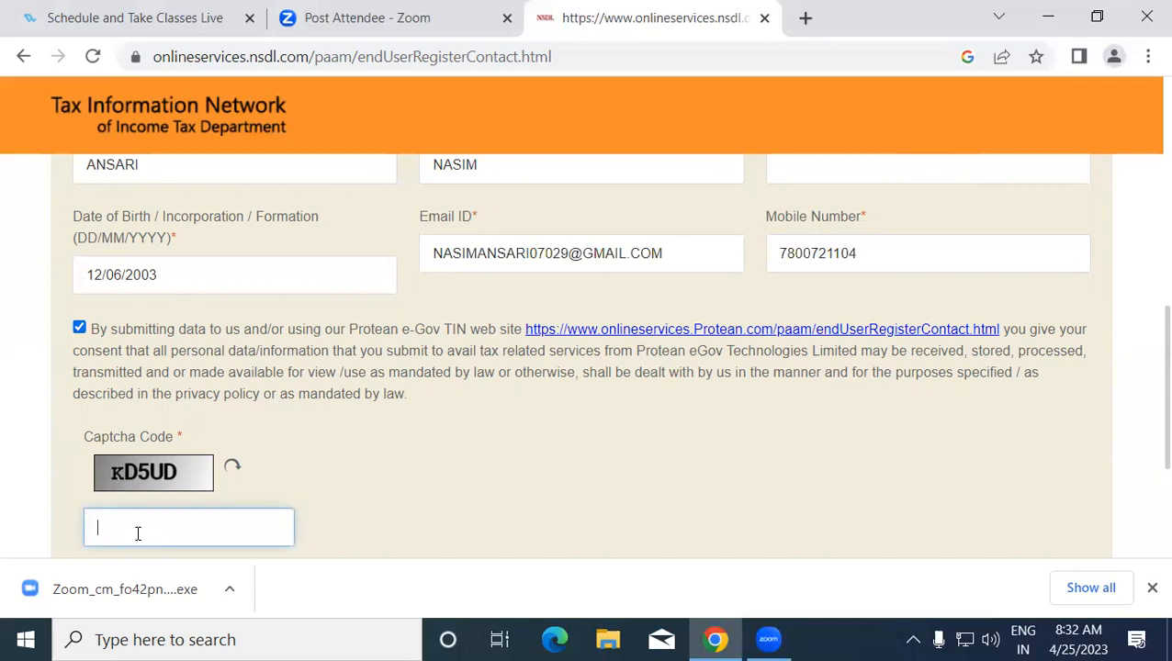
{"action": "type", "text": "KD5UD"}
{"action": "scroll", "coordinate": [1145, 377], "scroll_direction": "down", "scroll_amount": 2}
{"action": "scroll", "coordinate": [1148, 447], "scroll_direction": "down", "scroll_amount": 1}
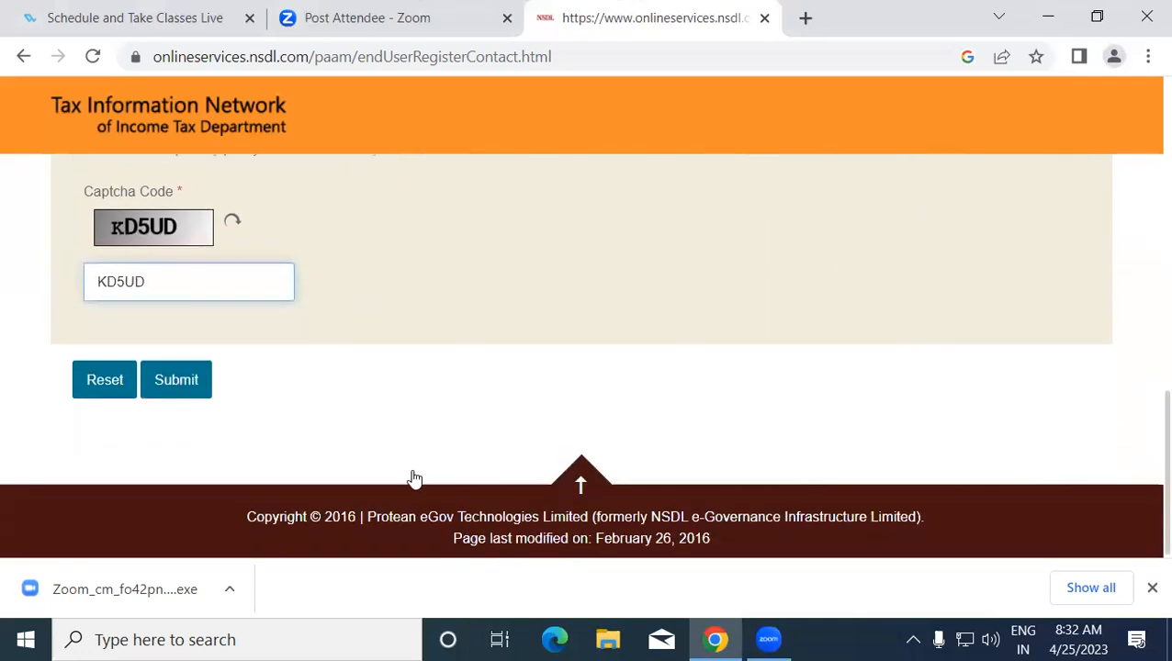
- Submit the registration and copy the temporary token number from the confirmation
{"action": "left_click", "coordinate": [189, 377]}
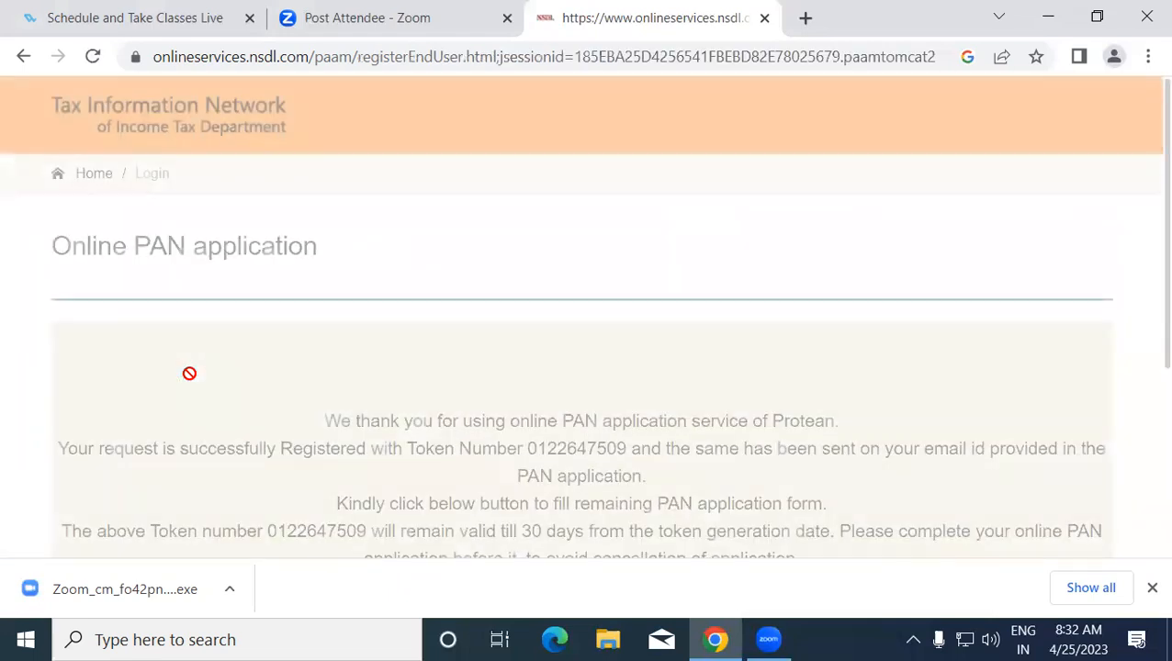
{"action": "scroll", "coordinate": [623, 470], "scroll_direction": "down", "scroll_amount": 1}
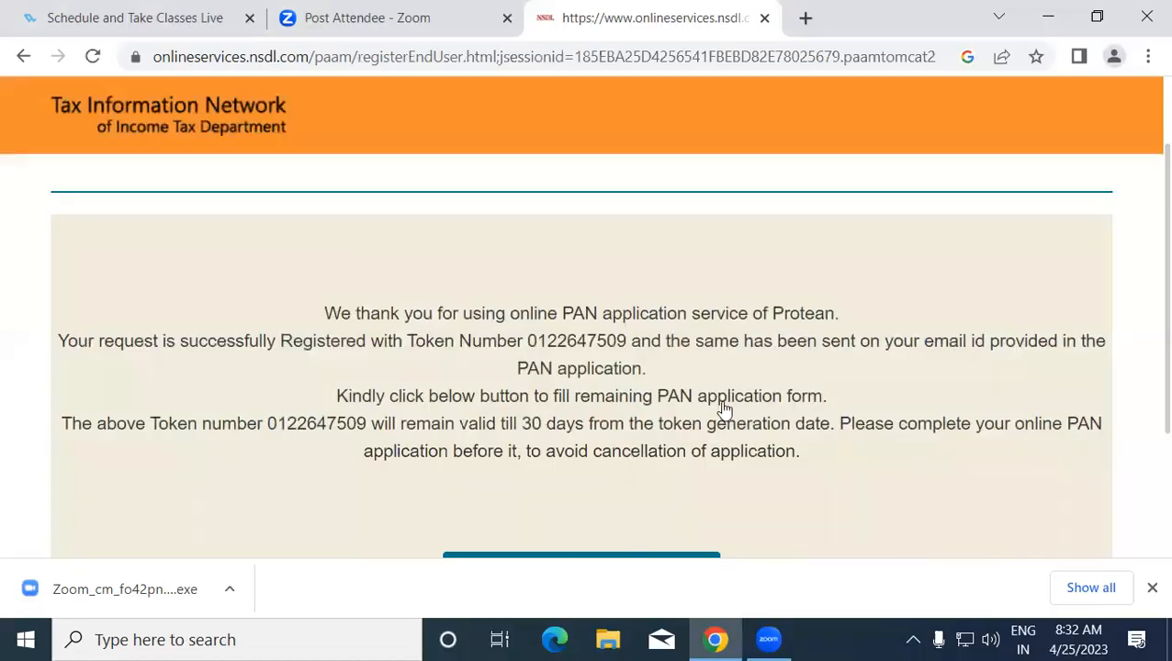
{"action": "left_click_drag", "start_coordinate": [527, 343], "coordinate": [628, 344]}
{"action": "right_click", "coordinate": [604, 350]}
{"action": "left_click", "coordinate": [630, 363]}
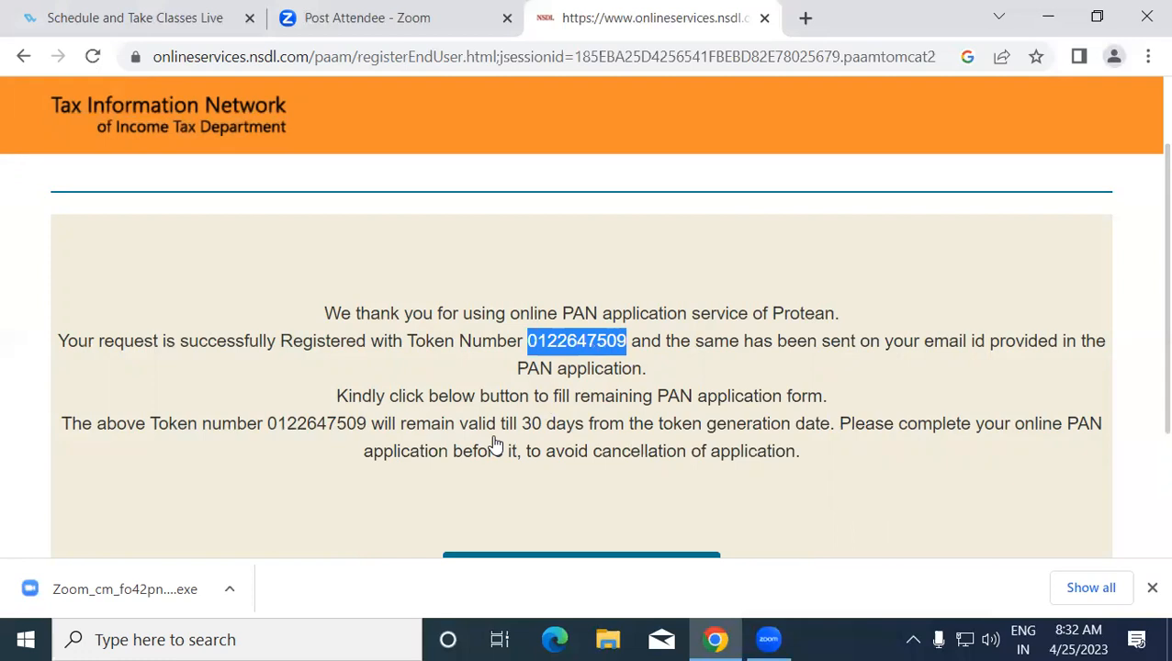
{"action": "scroll", "coordinate": [1143, 342], "scroll_direction": "down", "scroll_amount": 2}
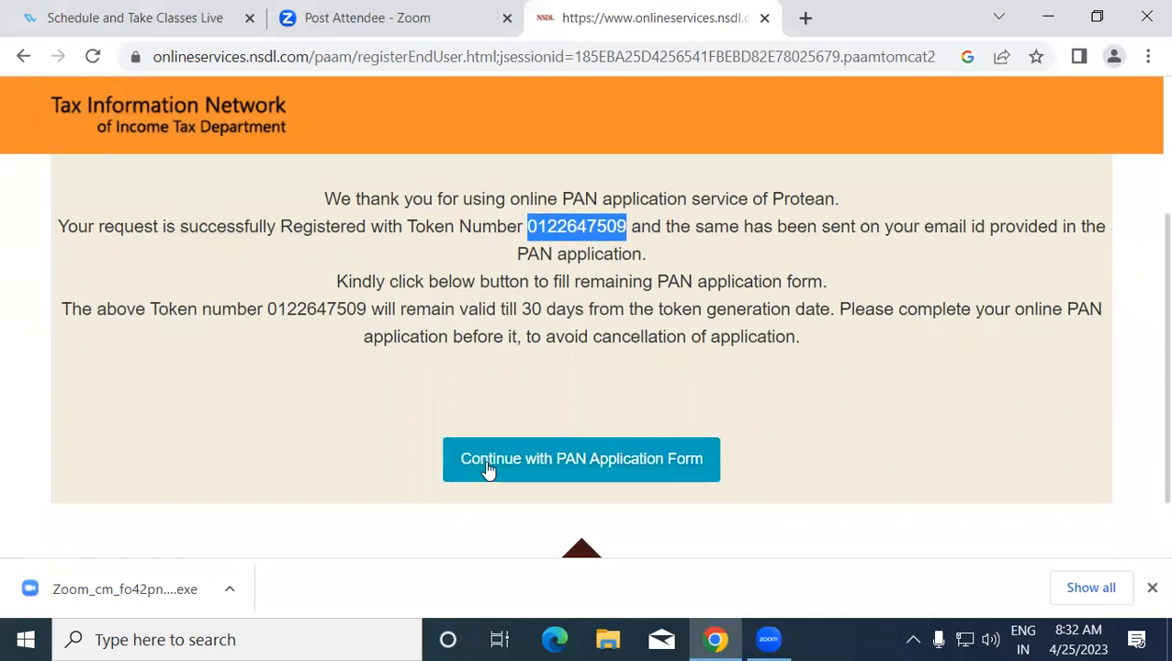
- Continue to the full PAN application form and scroll through its Personal Details section
{"action": "left_click", "coordinate": [537, 467]}
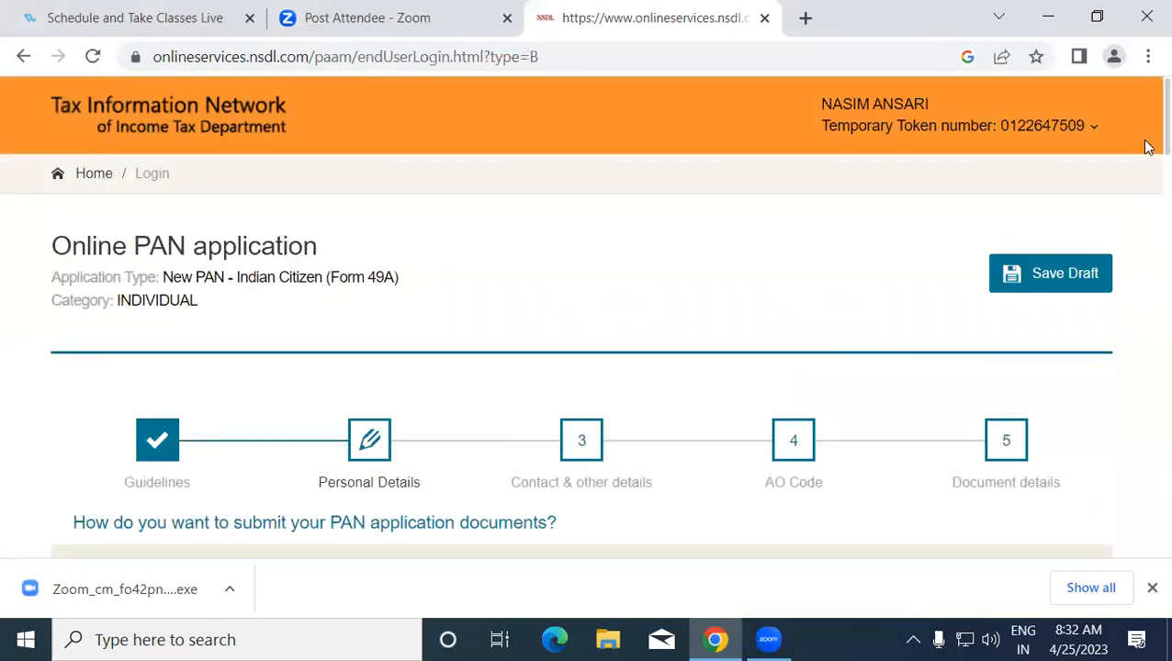
{"action": "scroll", "coordinate": [1145, 166], "scroll_direction": "down", "scroll_amount": 3}
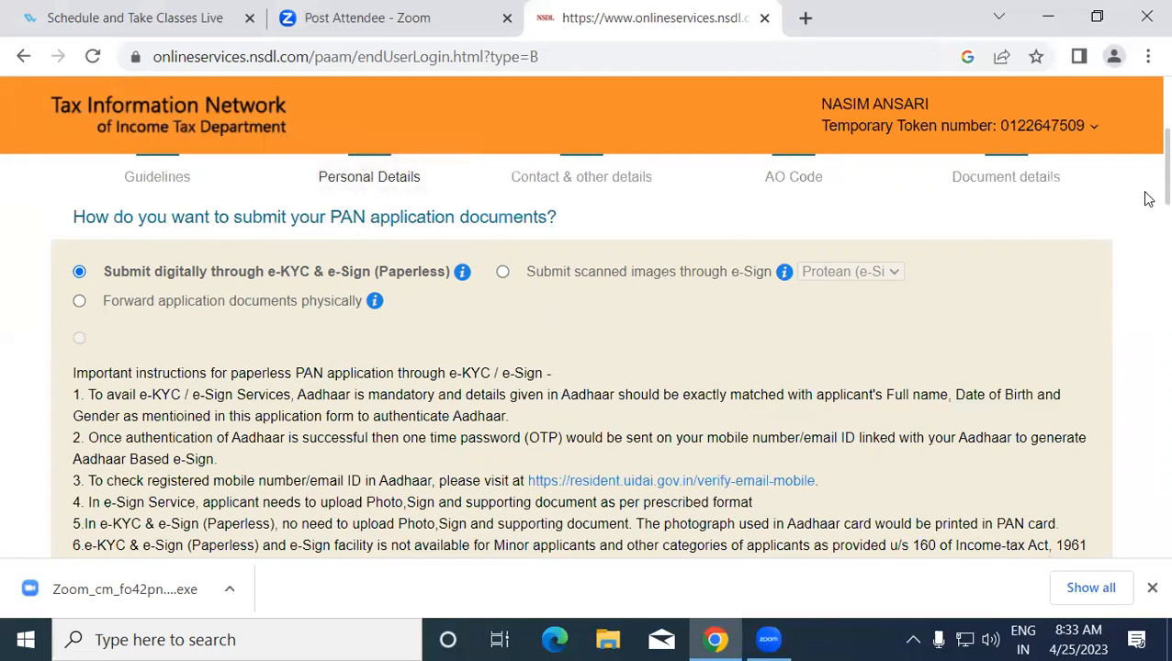
{"action": "scroll", "coordinate": [1144, 260], "scroll_direction": "down", "scroll_amount": 4}
{"action": "scroll", "coordinate": [1143, 260], "scroll_direction": "down", "scroll_amount": 1}
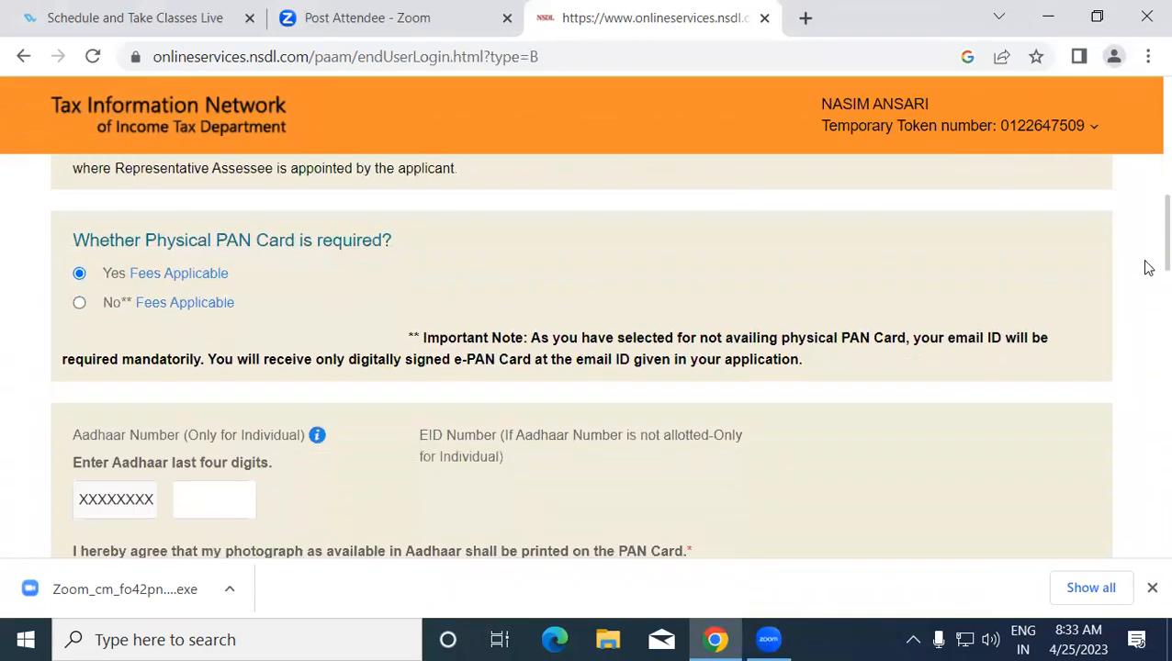
- Enter the applicant's Aadhaar last four digits in the Aadhaar field
{"action": "left_click", "coordinate": [206, 410]}
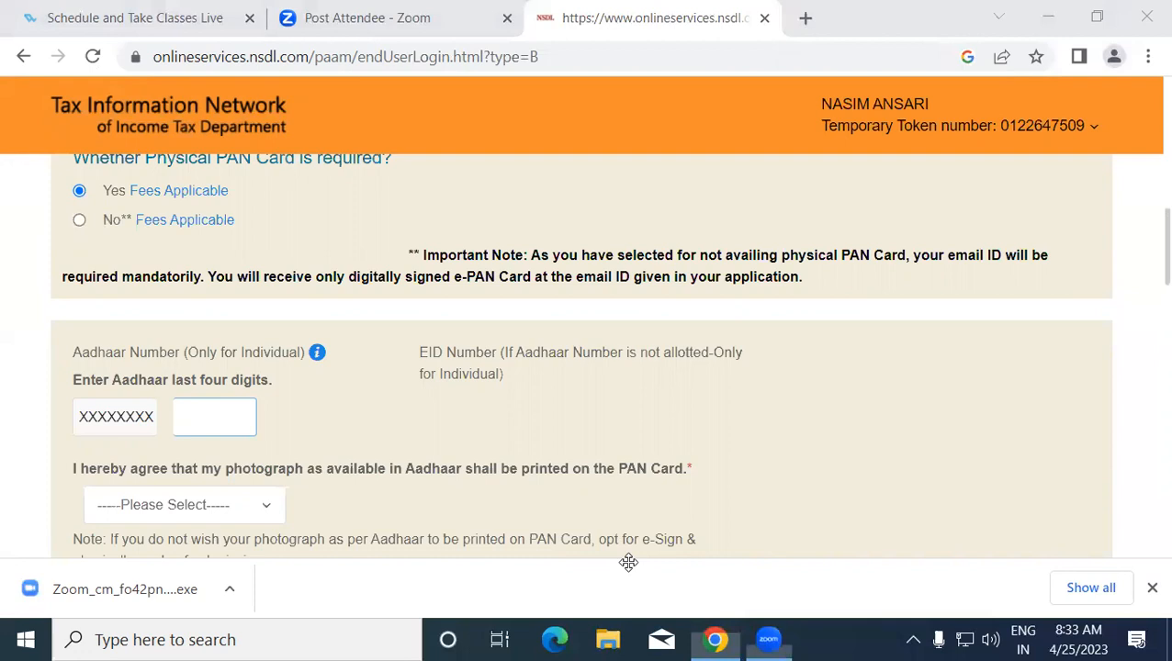
{"action": "left_click", "coordinate": [227, 420]}
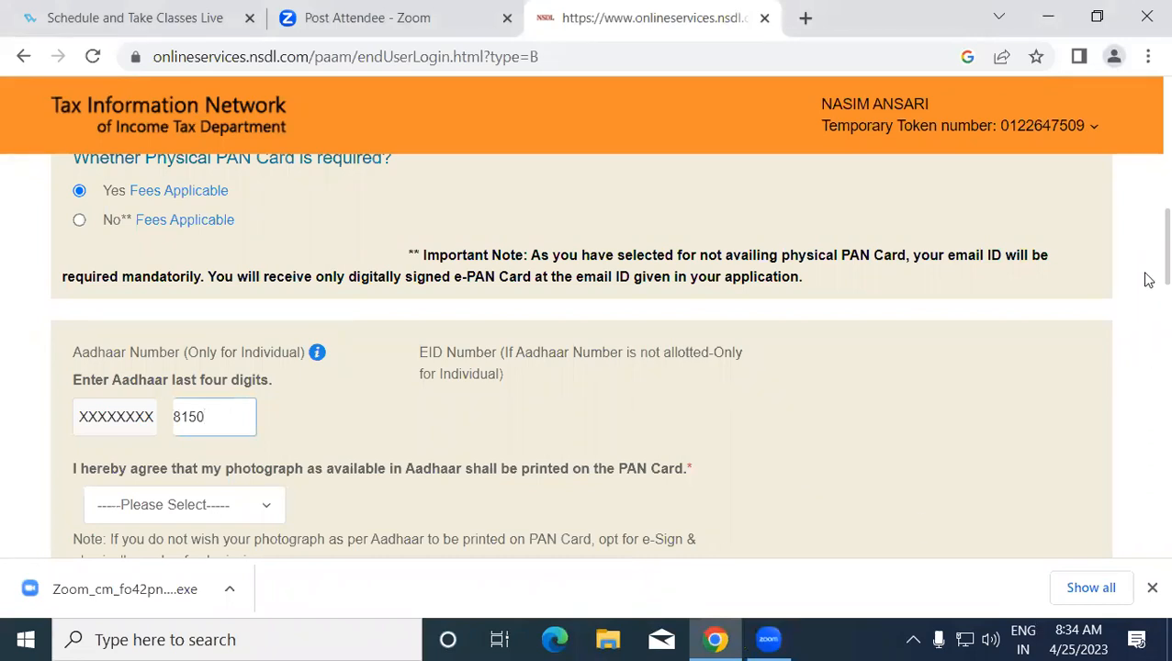
{"action": "scroll", "coordinate": [1143, 293], "scroll_direction": "down", "scroll_amount": 2}
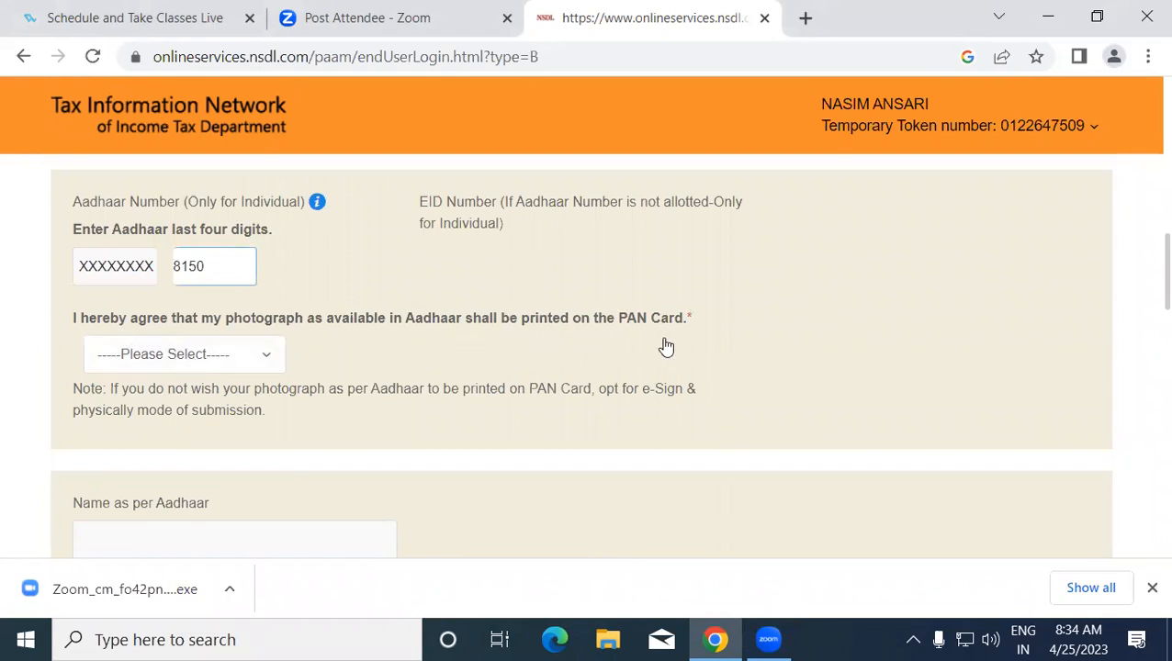
- Set the Aadhaar photograph consent to Yes and the applicant's gender to Male
{"action": "left_click", "coordinate": [158, 363]}
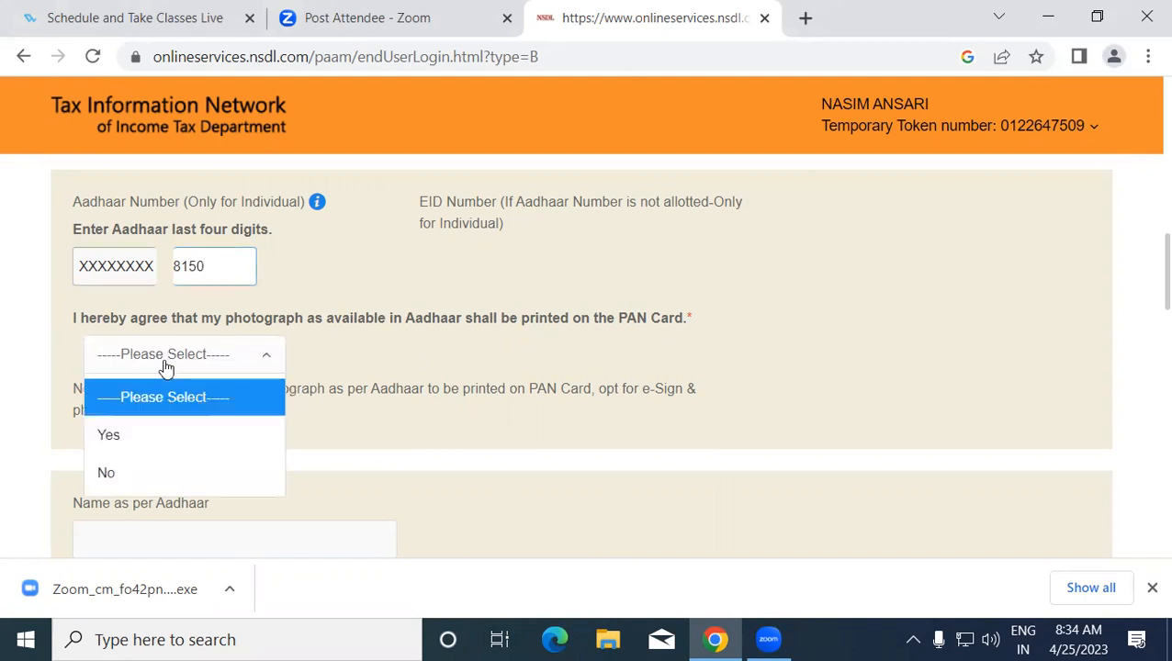
{"action": "left_click", "coordinate": [162, 437]}
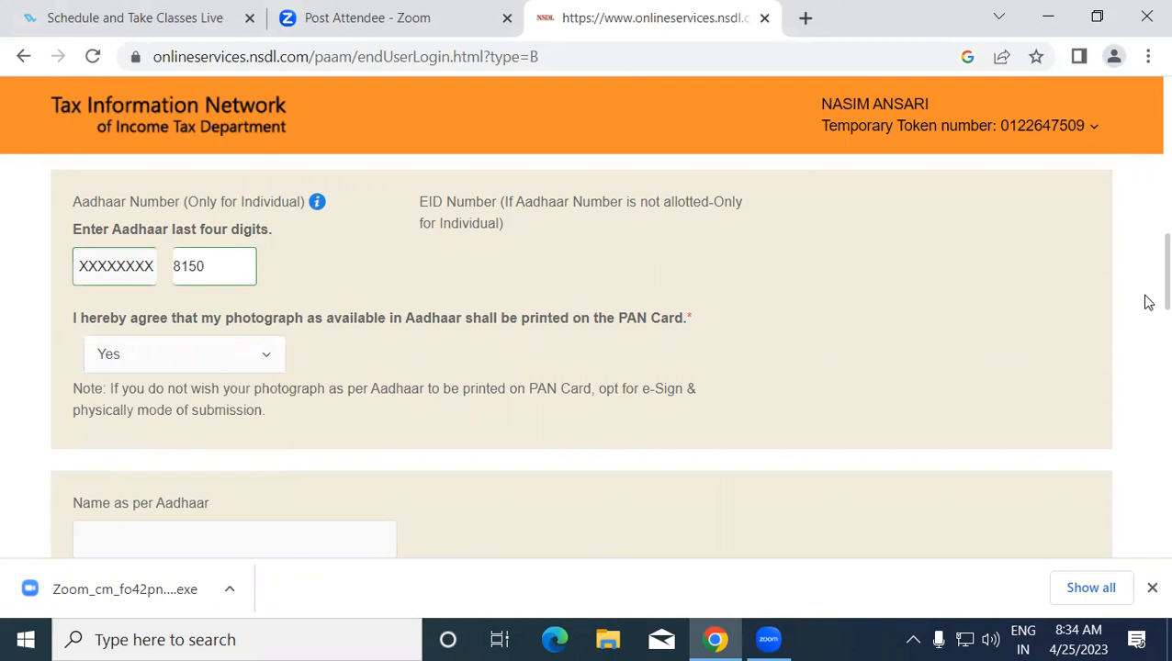
{"action": "scroll", "coordinate": [1146, 303], "scroll_direction": "down", "scroll_amount": 1}
{"action": "scroll", "coordinate": [1146, 316], "scroll_direction": "down", "scroll_amount": 2}
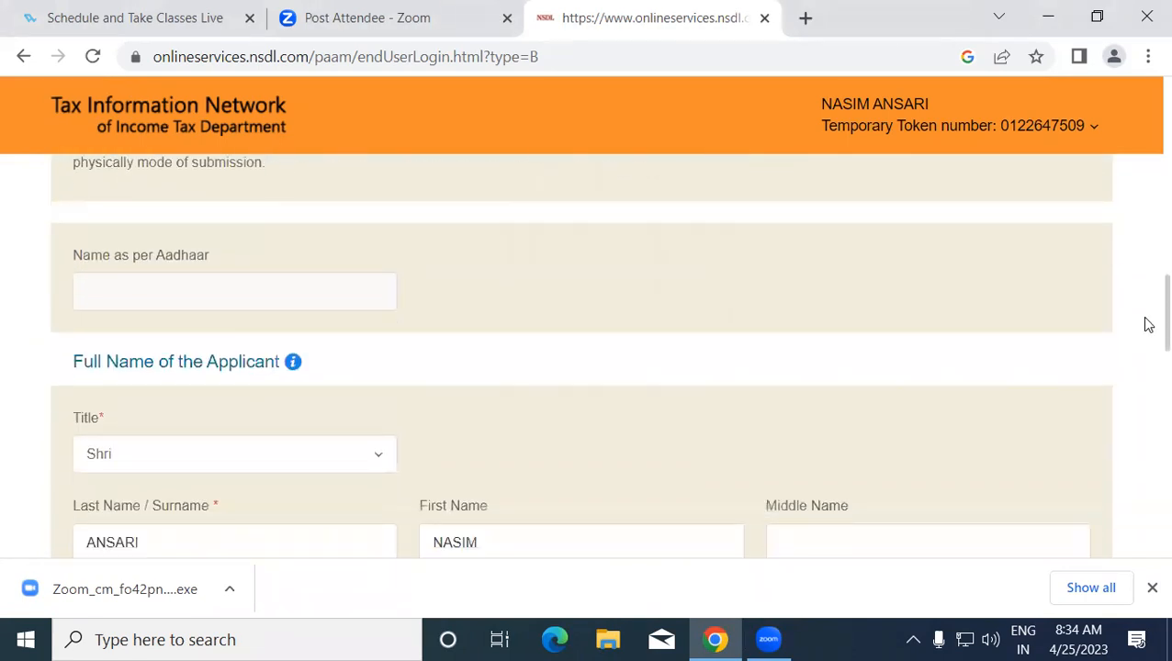
{"action": "scroll", "coordinate": [1146, 323], "scroll_direction": "down", "scroll_amount": 3}
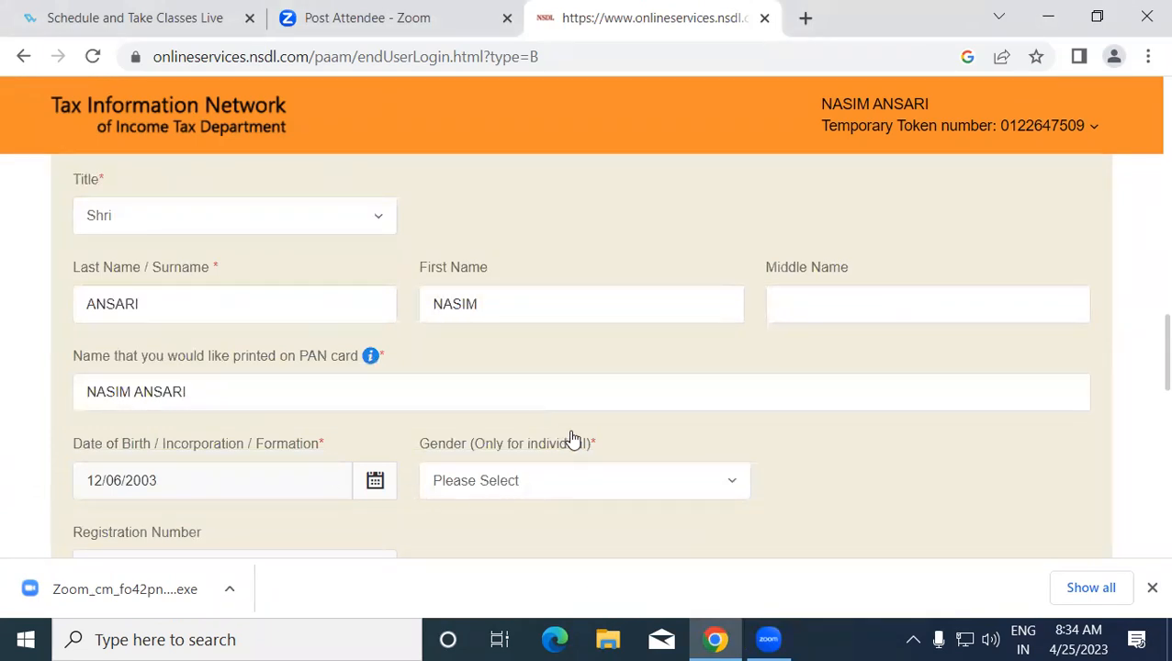
{"action": "left_click", "coordinate": [556, 482]}
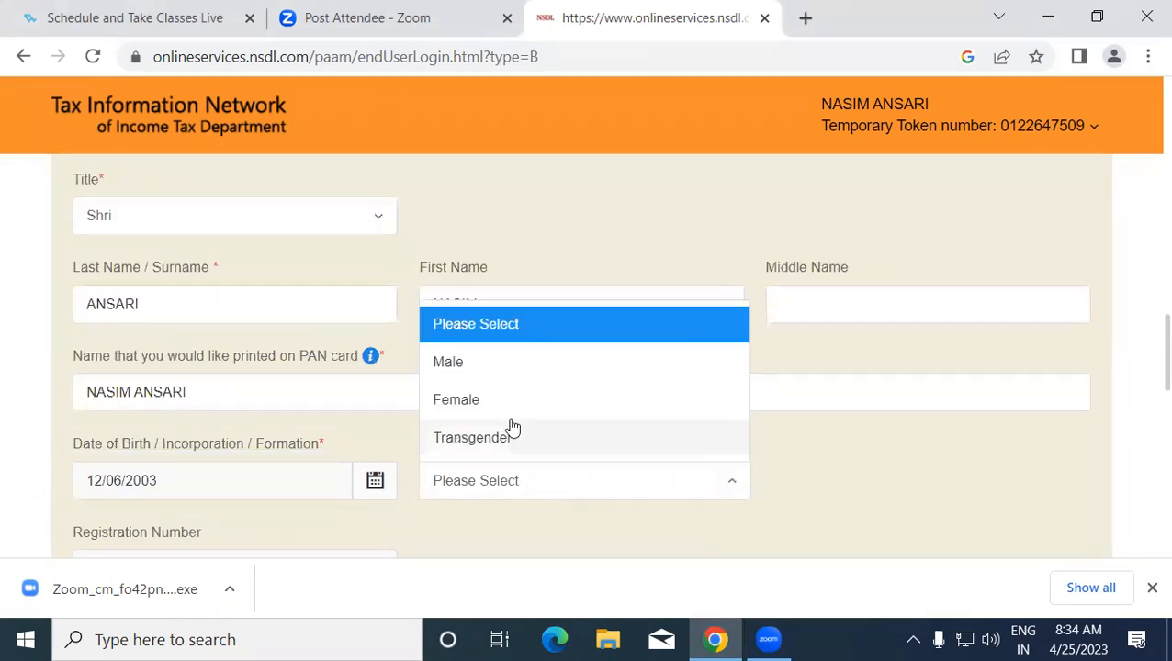
{"action": "left_click", "coordinate": [487, 367]}
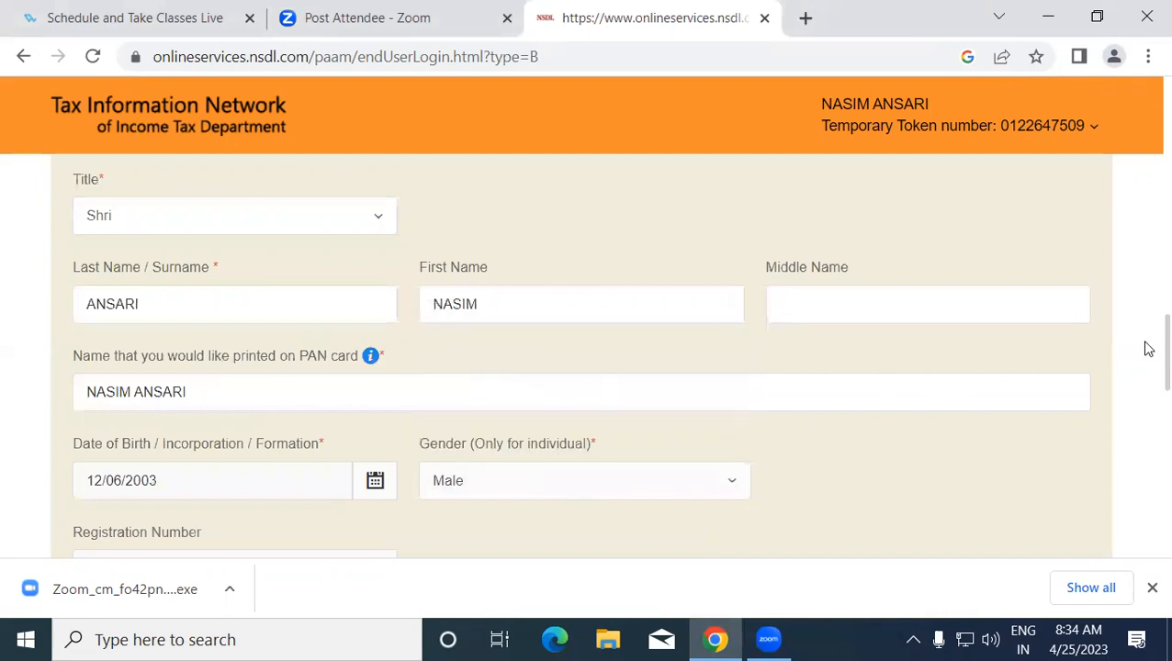
- Enter the father's surname and abbreviated first name, triggering the short-name warning
{"action": "scroll", "coordinate": [1146, 394], "scroll_direction": "down", "scroll_amount": 3}
{"action": "scroll", "coordinate": [1146, 404], "scroll_direction": "down", "scroll_amount": 4}
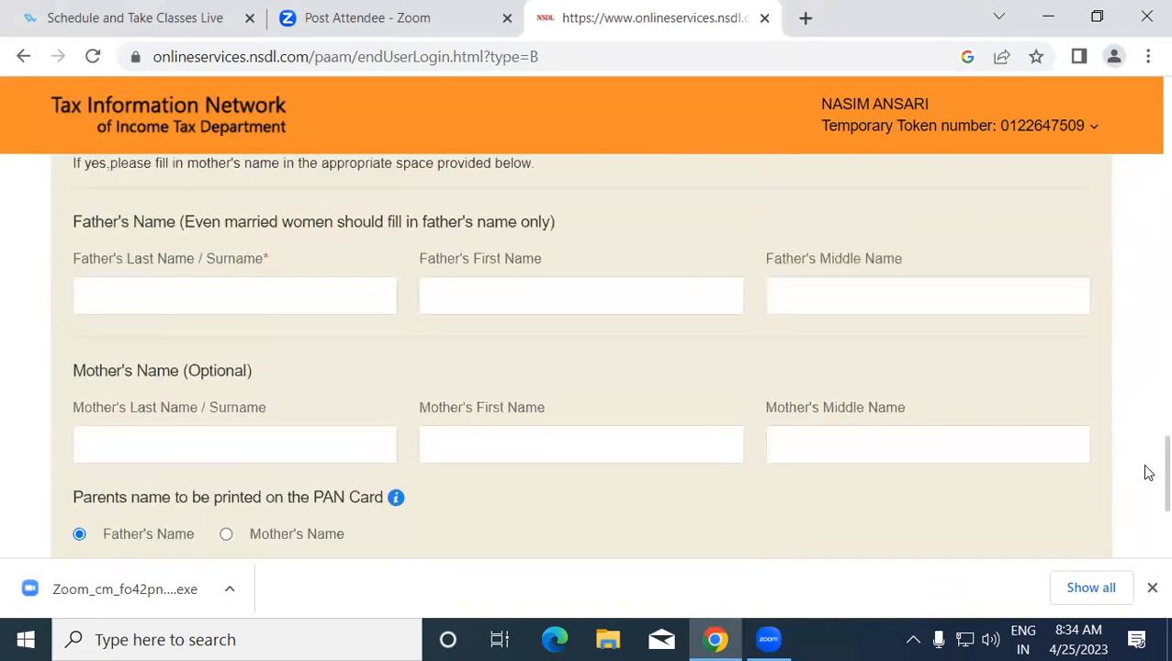
{"action": "left_click", "coordinate": [297, 298]}
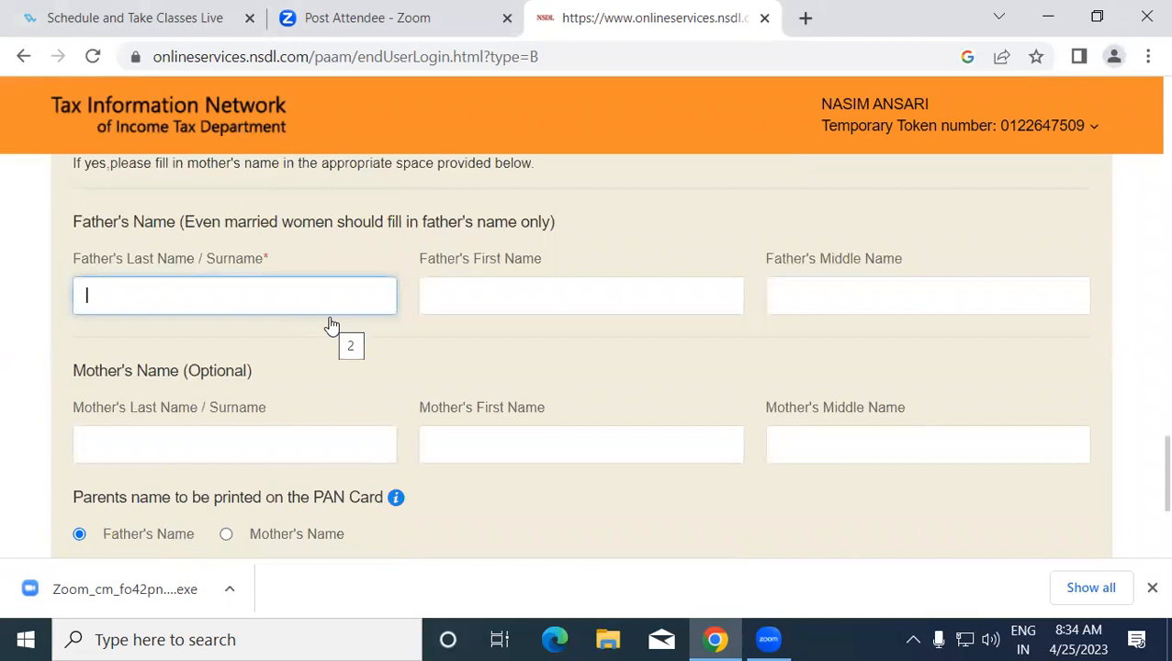
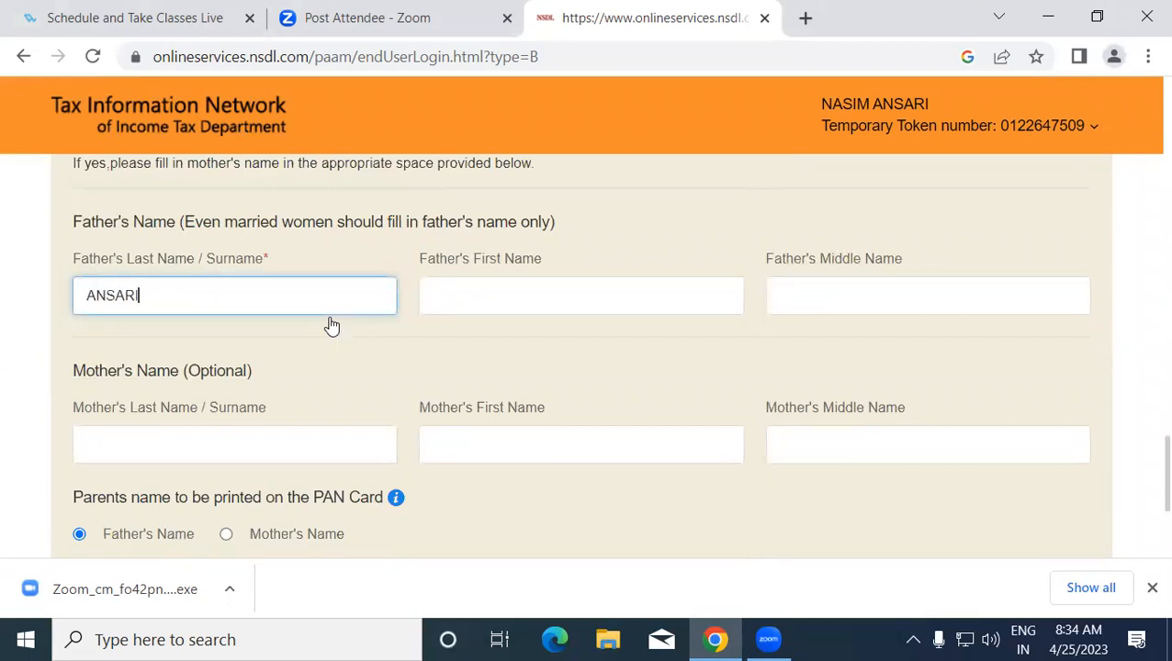
{"action": "key", "text": "Tab"}
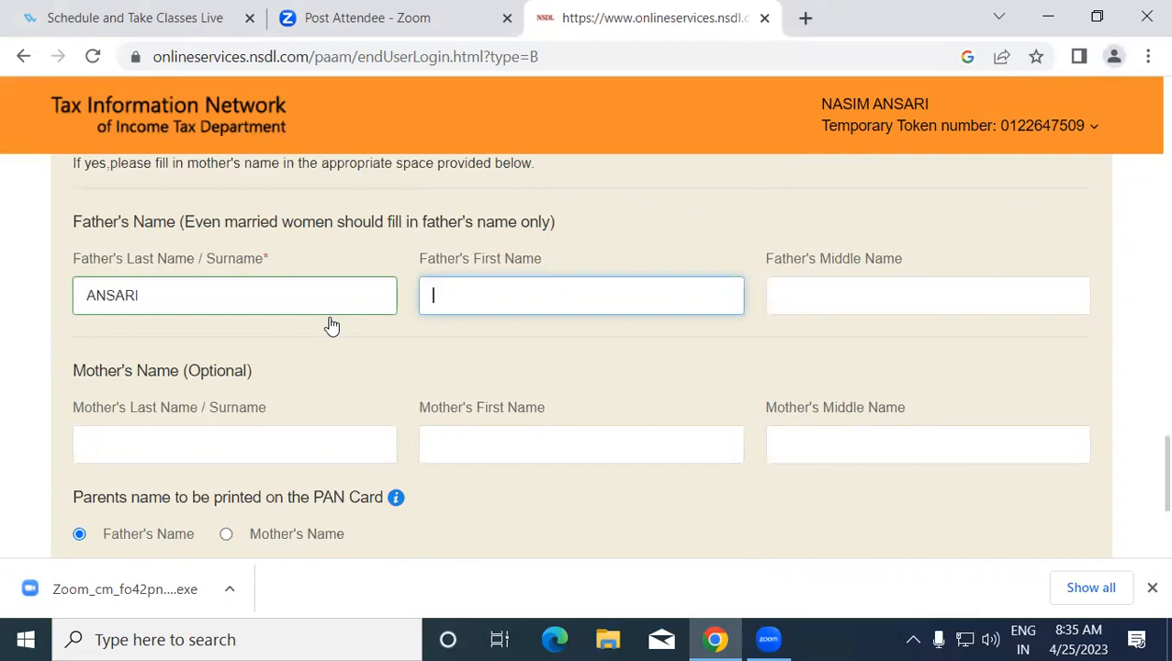
{"action": "left_click", "coordinate": [167, 293]}
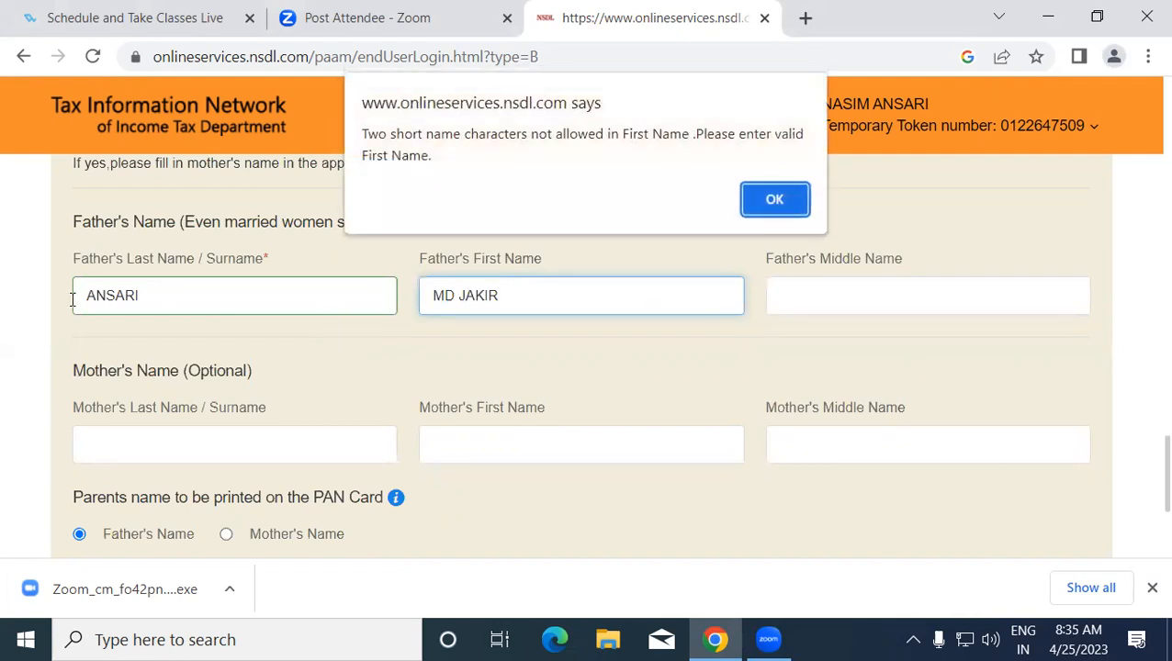
- Dismiss the short-name warning and replace the father's surname
{"action": "left_click", "coordinate": [754, 202]}
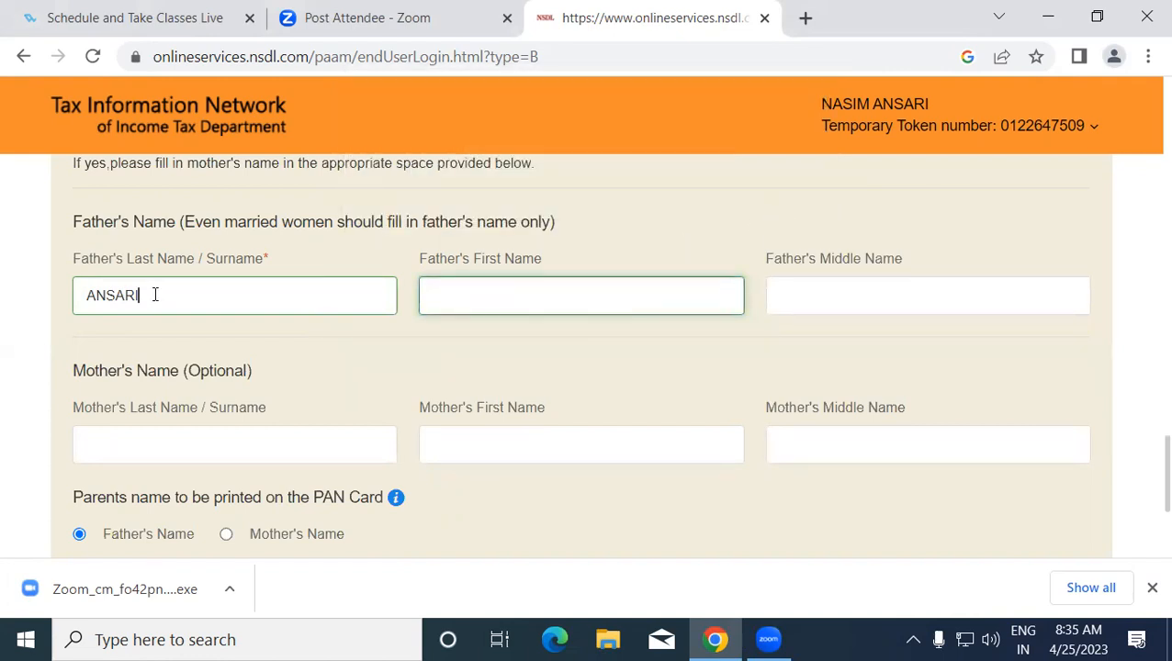
{"action": "left_click_drag", "start_coordinate": [154, 295], "coordinate": [74, 306]}
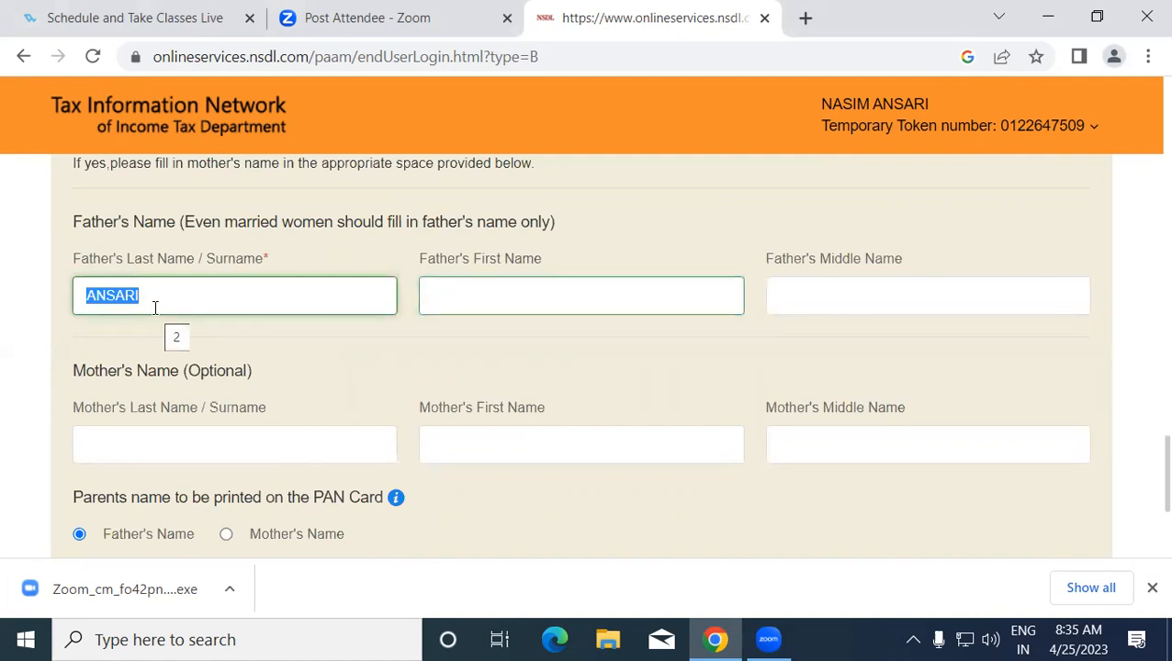
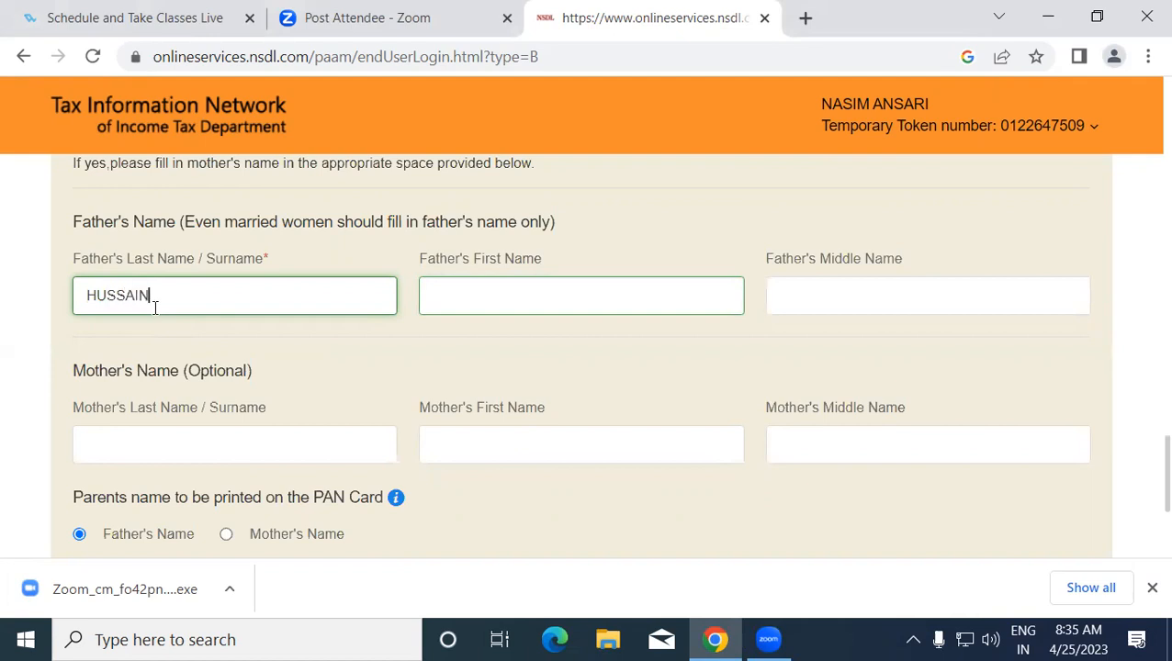
- Re-enter the father's first name without the two-character short prefix
{"action": "left_click", "coordinate": [626, 287]}
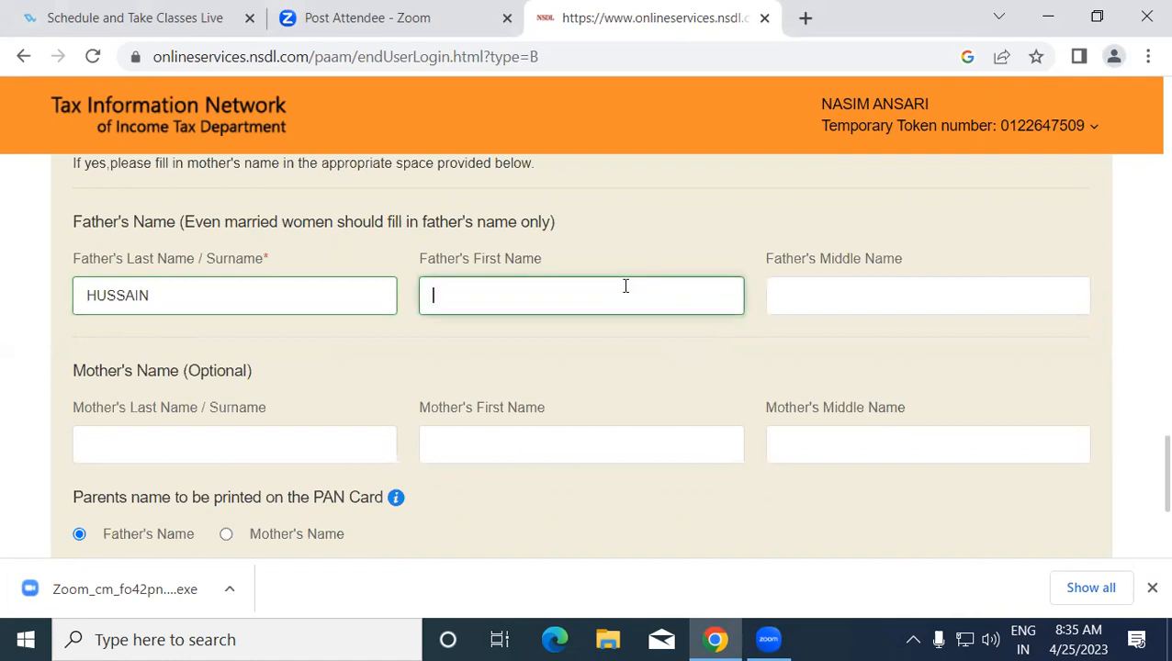
{"action": "type", "text": "K"}
{"action": "key", "text": "BackSpace"}
{"action": "type", "text": "J"}
- Move on to the father's middle name field
{"action": "left_click", "coordinate": [850, 303]}
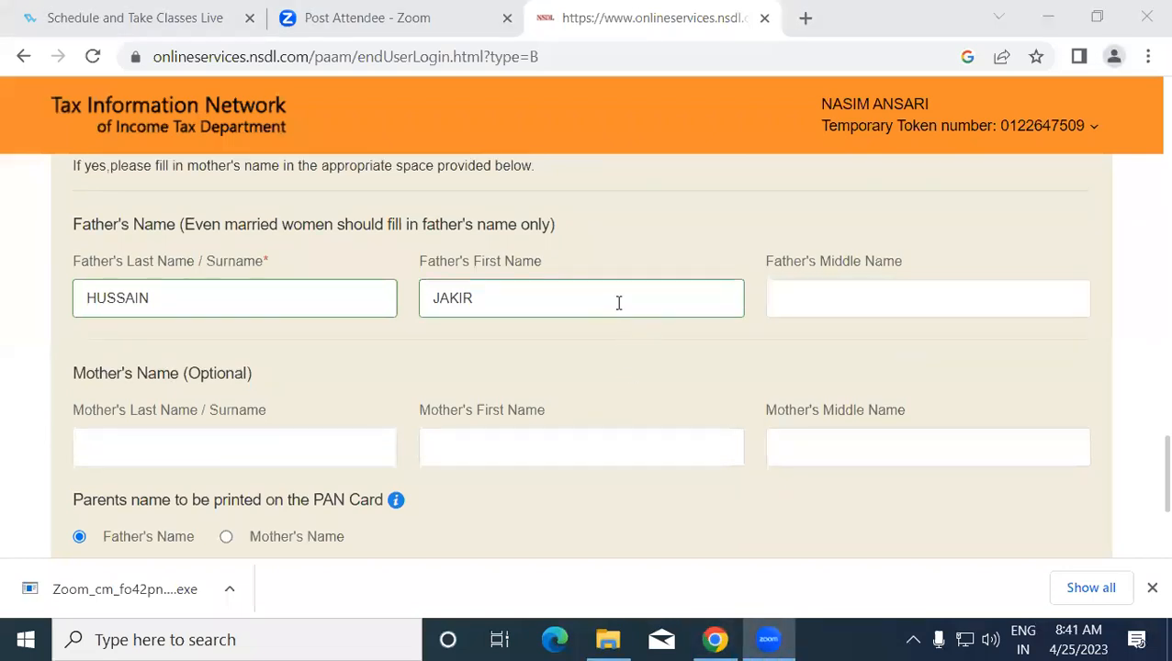
{"action": "left_click", "coordinate": [618, 303]}
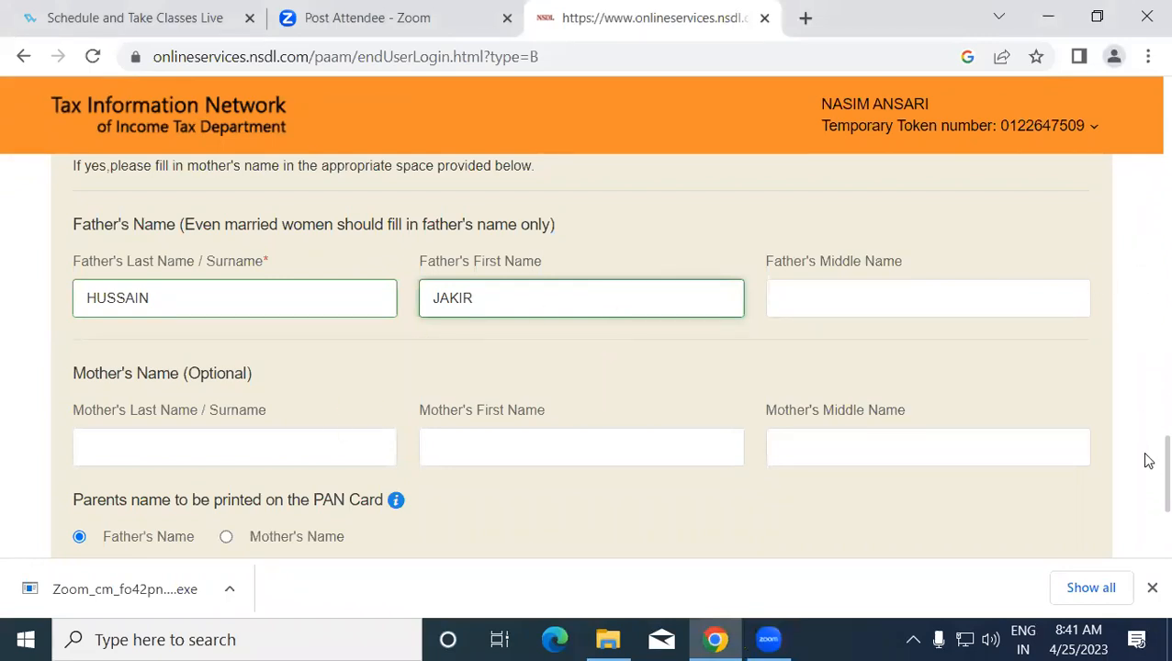
{"action": "scroll", "coordinate": [1145, 459], "scroll_direction": "down", "scroll_amount": 1}
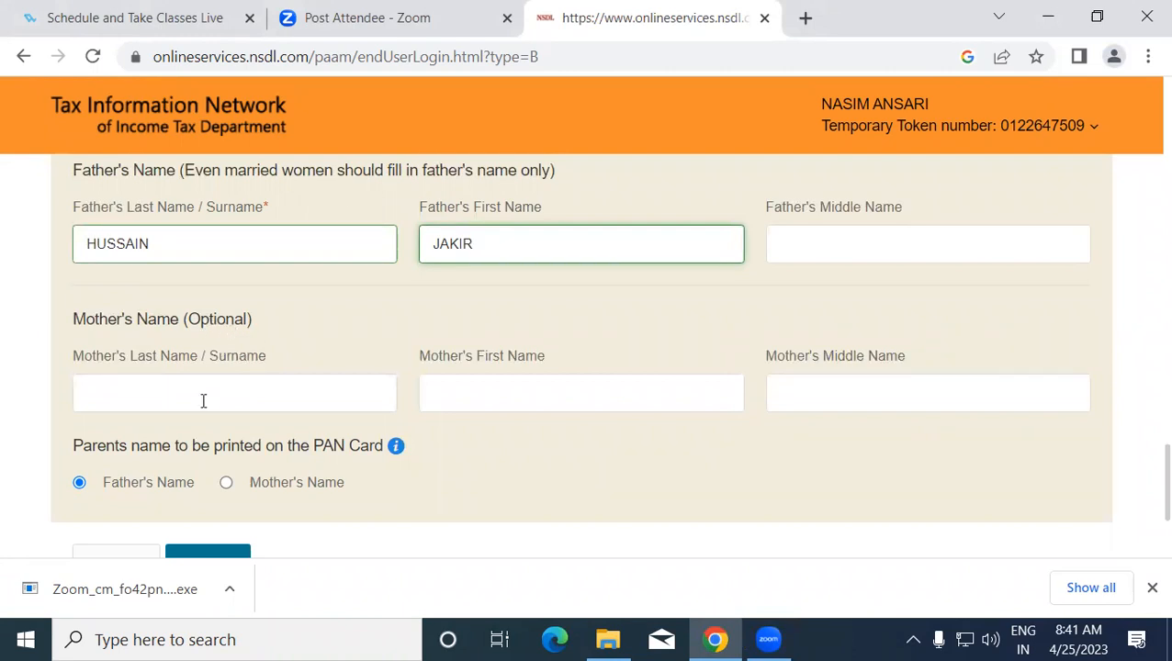
{"action": "scroll", "coordinate": [294, 393], "scroll_direction": "down", "scroll_amount": 1}
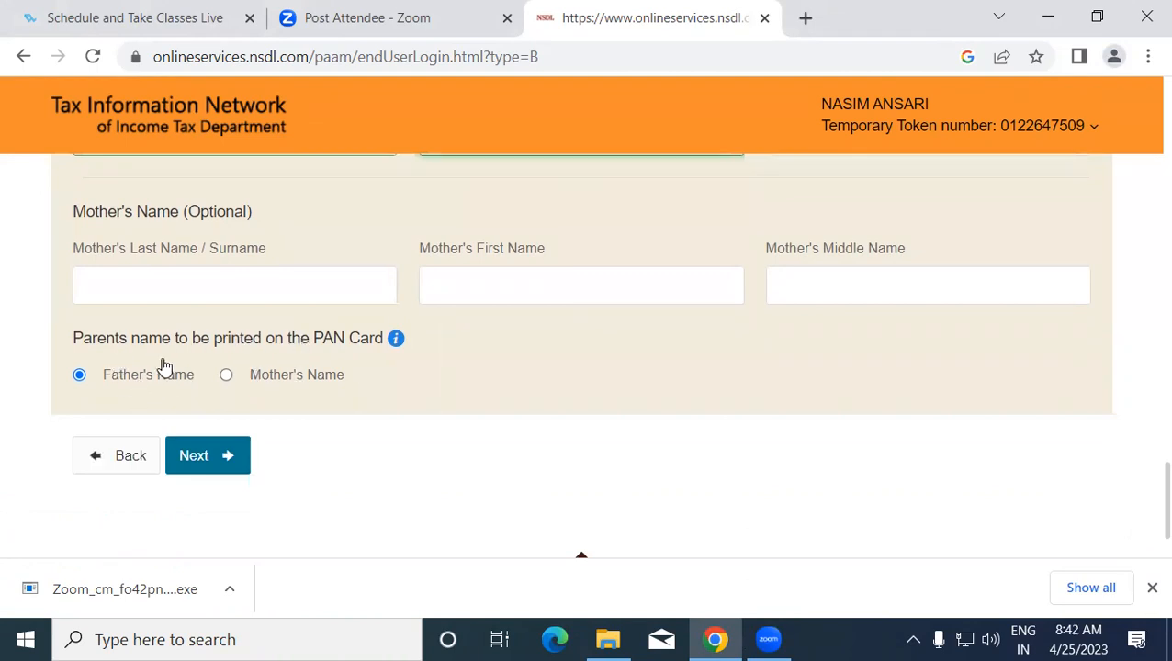
{"action": "scroll", "coordinate": [123, 386], "scroll_direction": "up", "scroll_amount": 2}
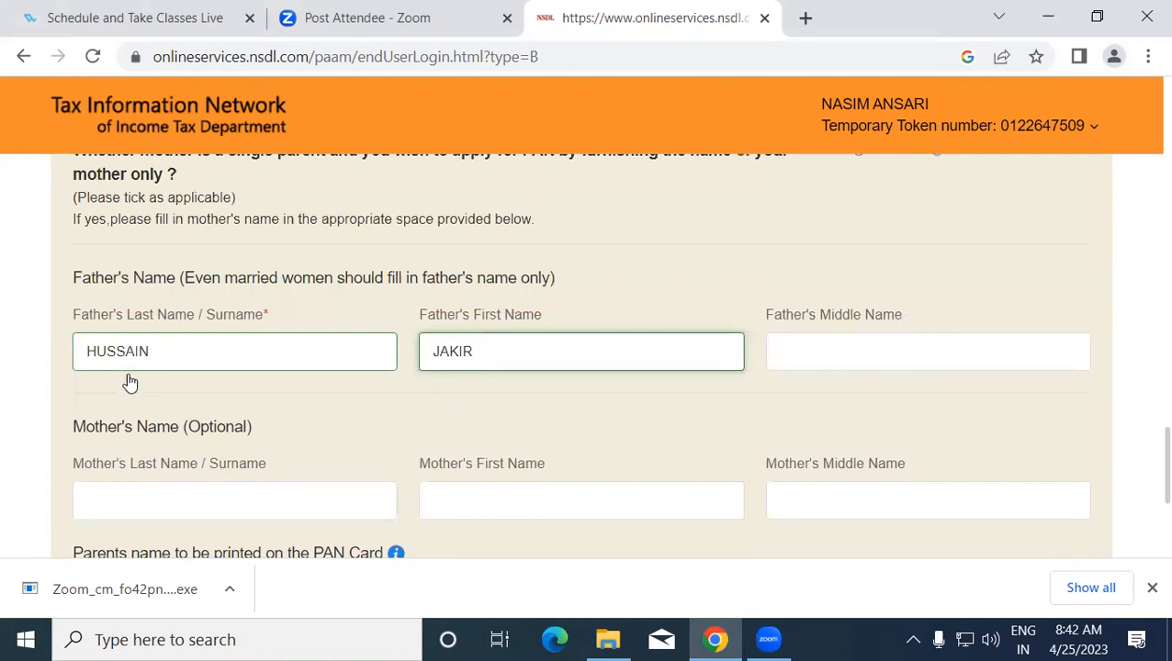
{"action": "scroll", "coordinate": [287, 397], "scroll_direction": "down", "scroll_amount": 3}
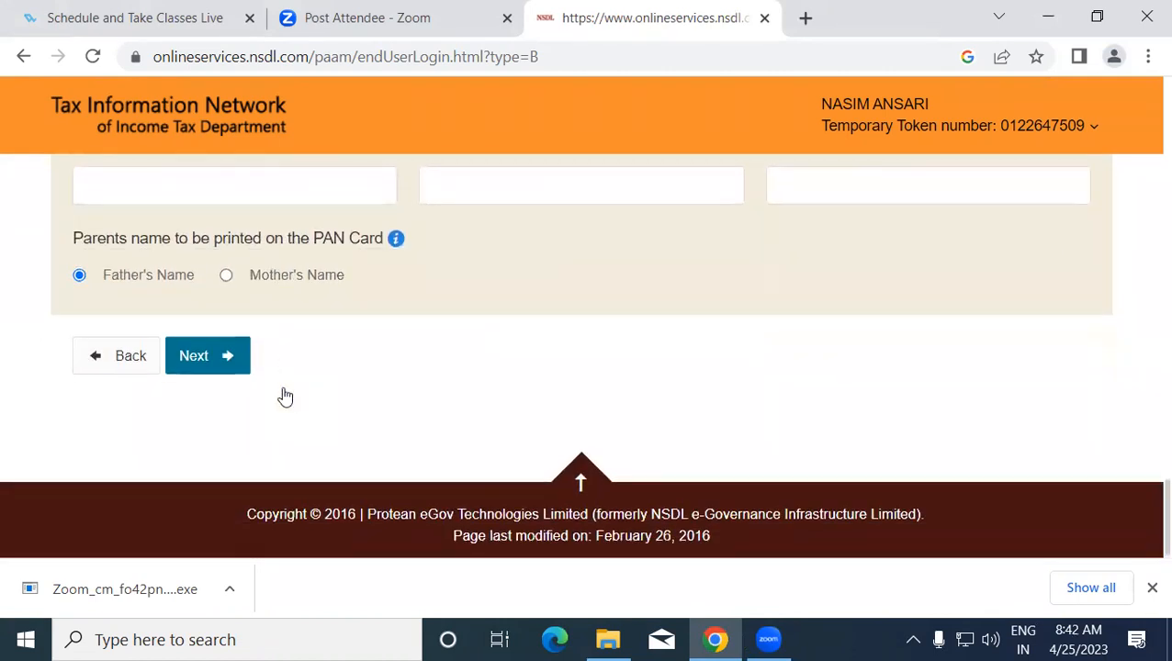
- Go to the contact and other details step and declare that the applicant has no income
{"action": "left_click", "coordinate": [222, 363]}
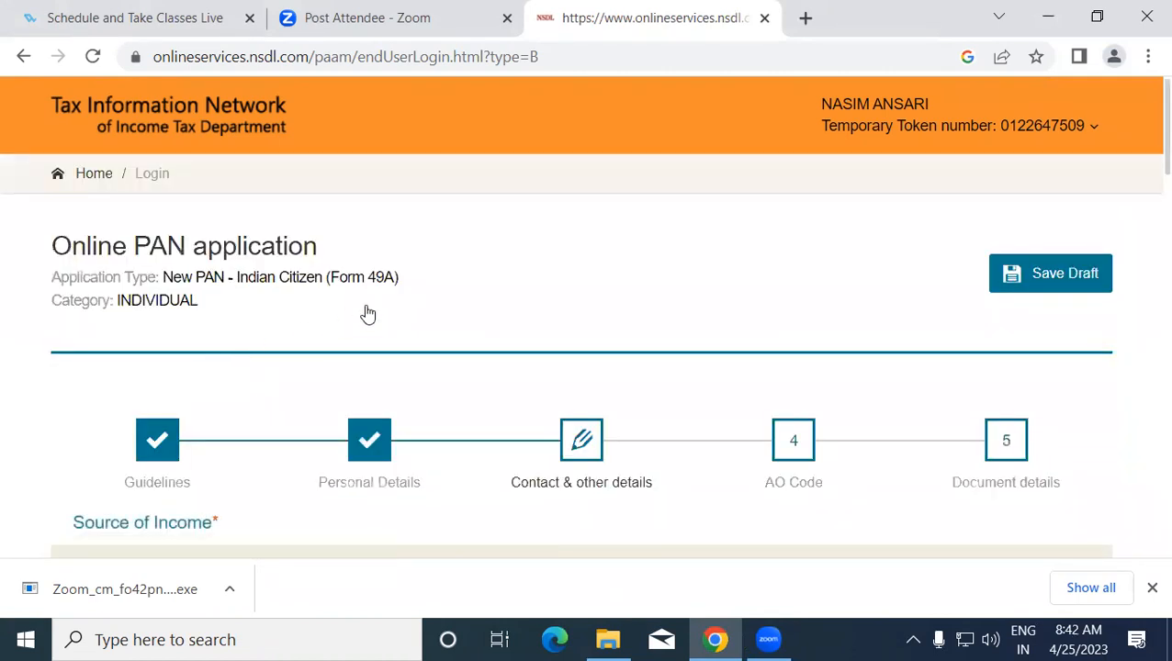
{"action": "scroll", "coordinate": [1147, 174], "scroll_direction": "down", "scroll_amount": 1}
{"action": "scroll", "coordinate": [1147, 183], "scroll_direction": "down", "scroll_amount": 3}
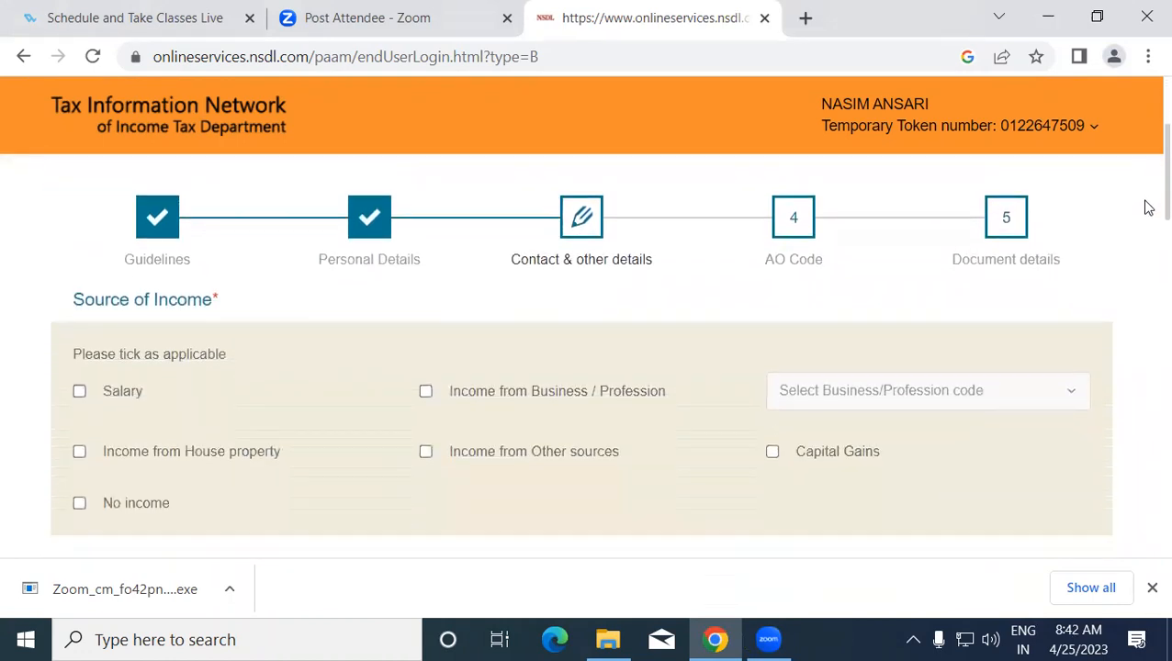
{"action": "left_click", "coordinate": [79, 390]}
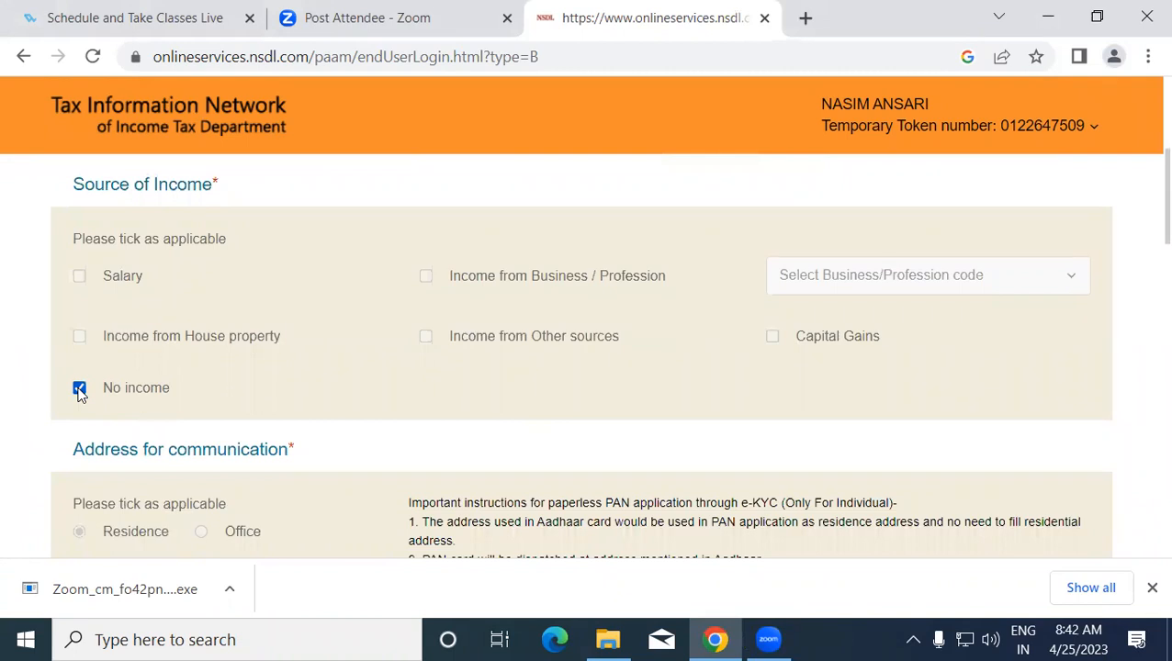
{"action": "scroll", "coordinate": [1143, 220], "scroll_direction": "down", "scroll_amount": 3}
{"action": "left_click_drag", "start_coordinate": [1145, 264], "coordinate": [1143, 442]}
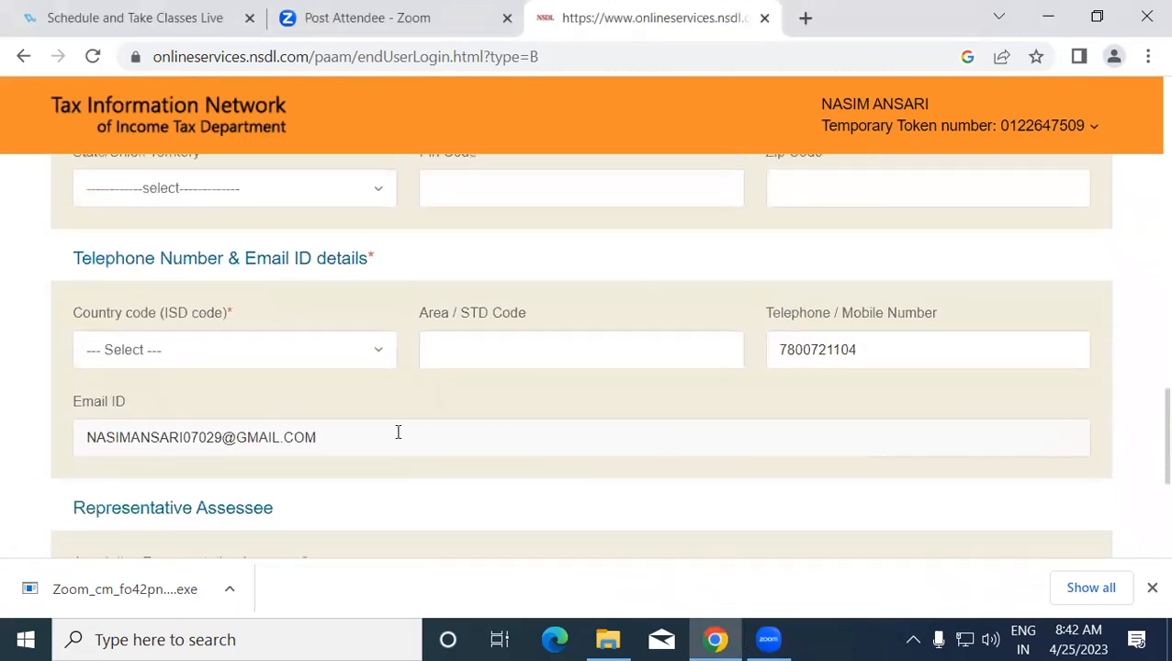
- Set the country code to INDIA (91) and proceed to the AO Code step
{"action": "left_click", "coordinate": [136, 349]}
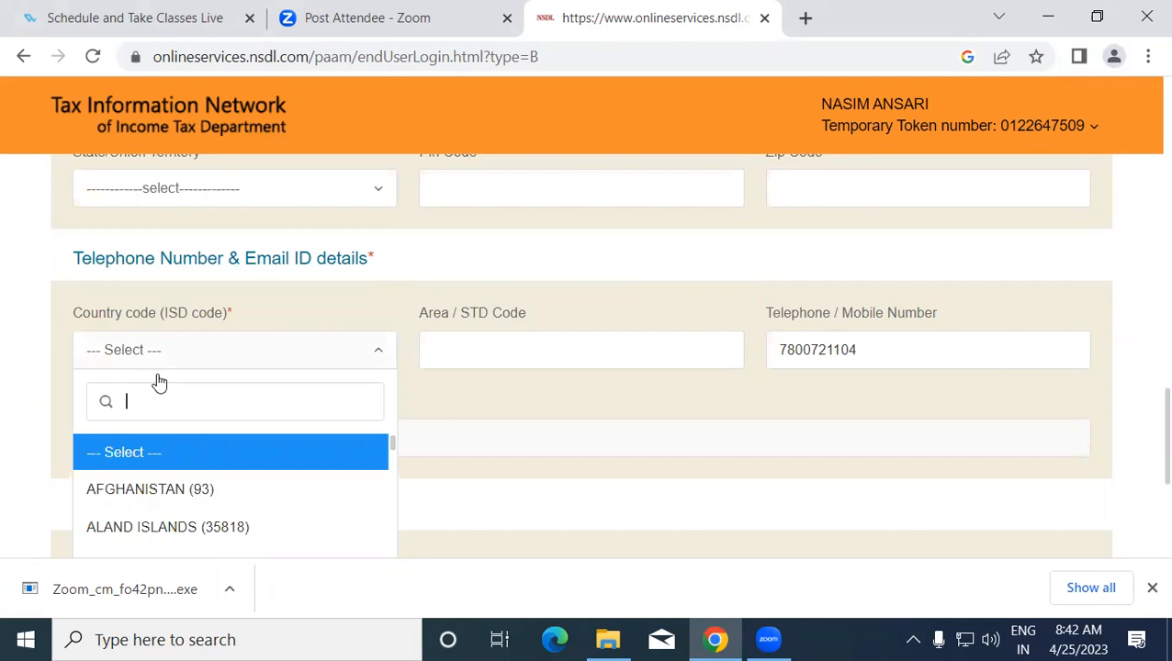
{"action": "type", "text": "9"}
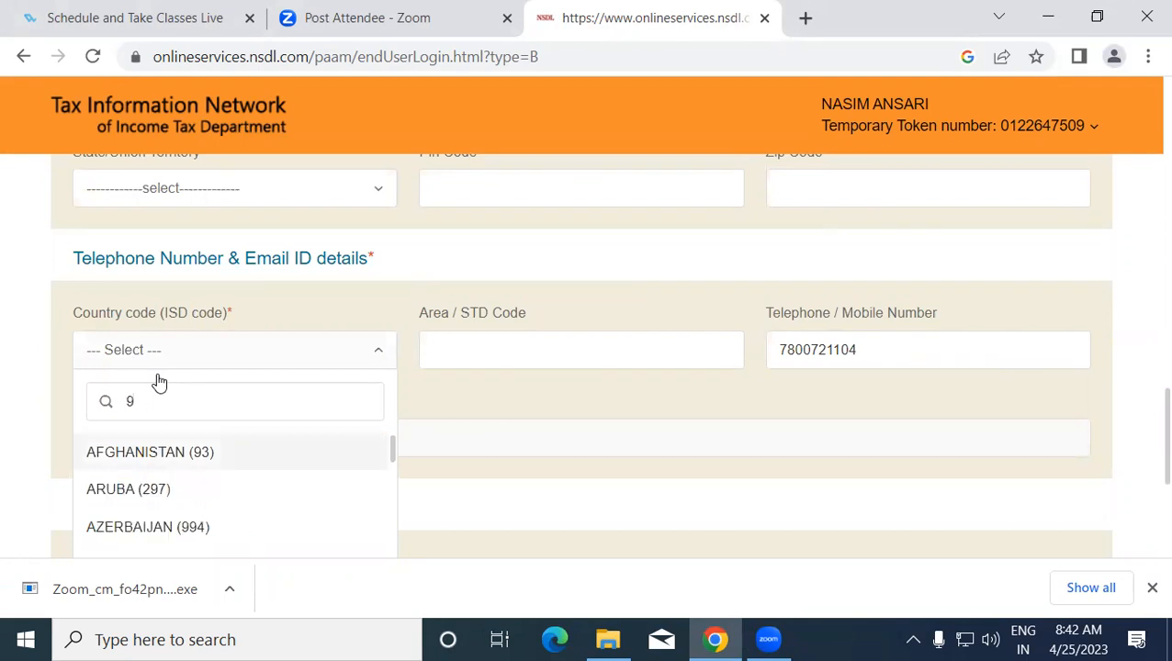
{"action": "type", "text": "1"}
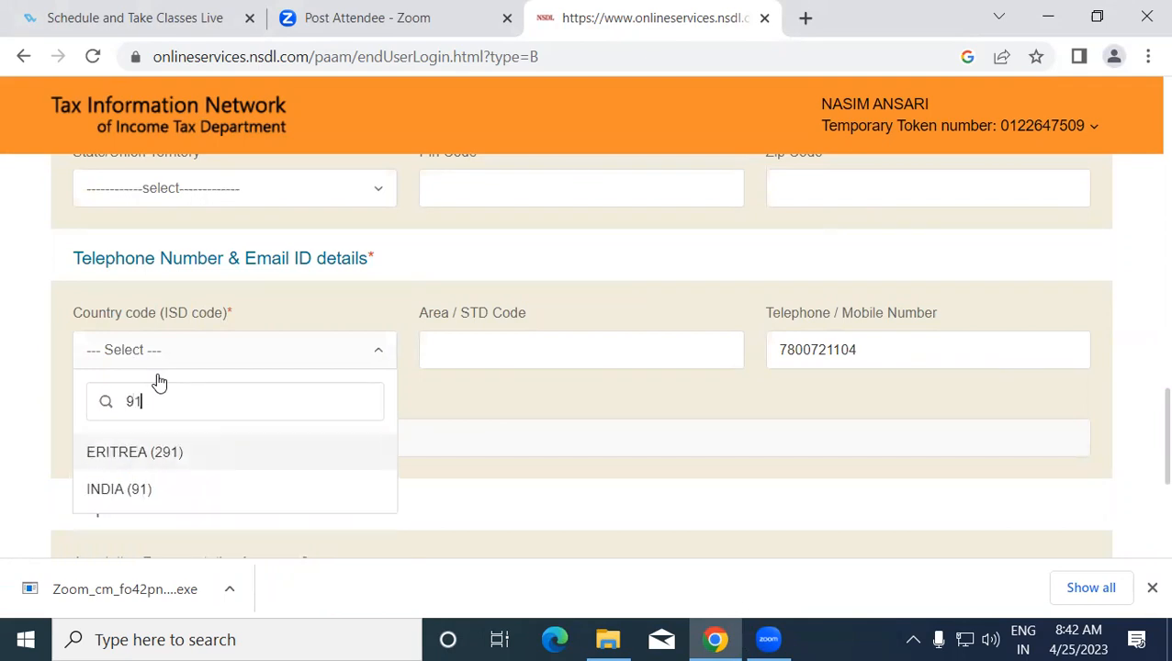
{"action": "left_click", "coordinate": [130, 489]}
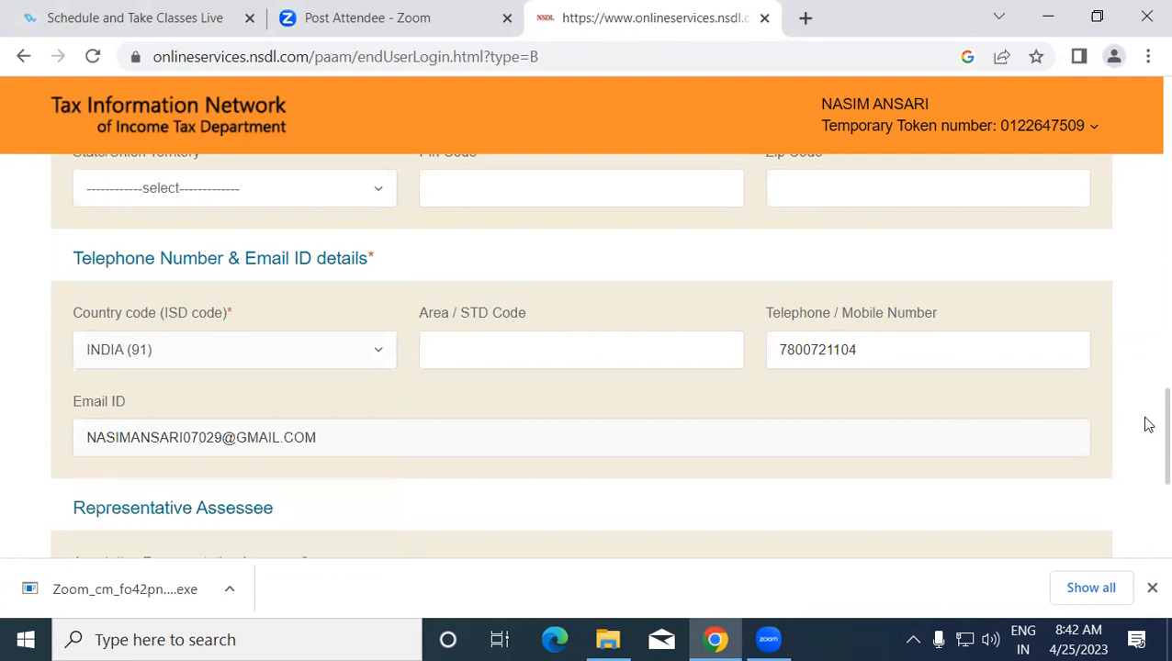
{"action": "scroll", "coordinate": [1147, 425], "scroll_direction": "down", "scroll_amount": 4}
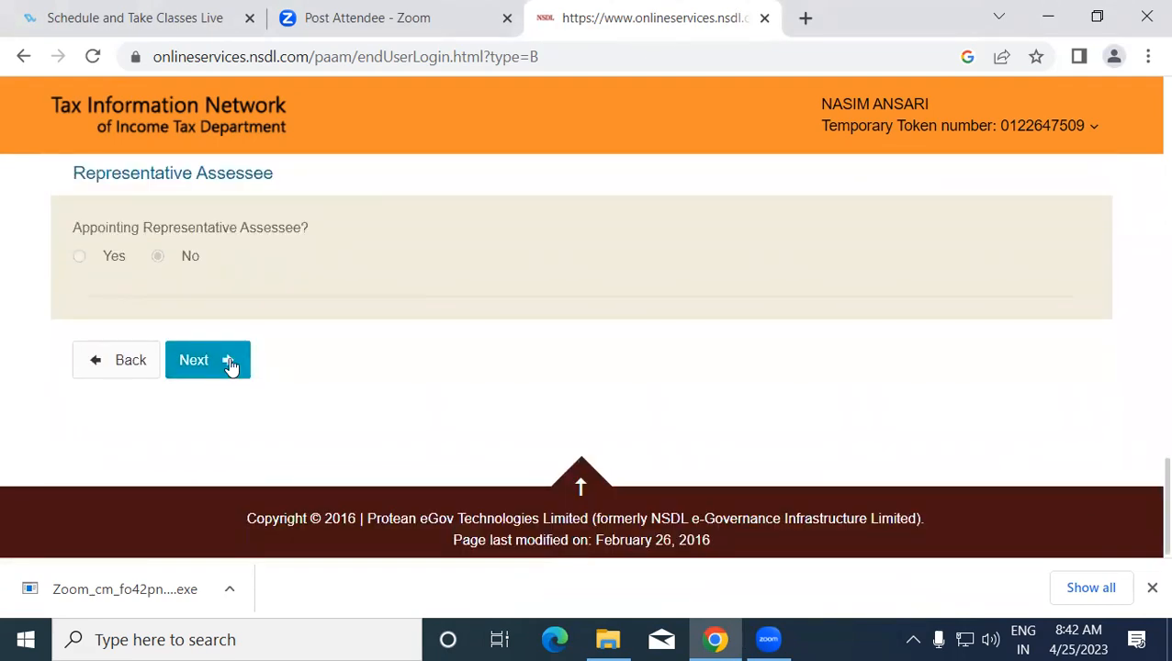
{"action": "left_click", "coordinate": [230, 365]}
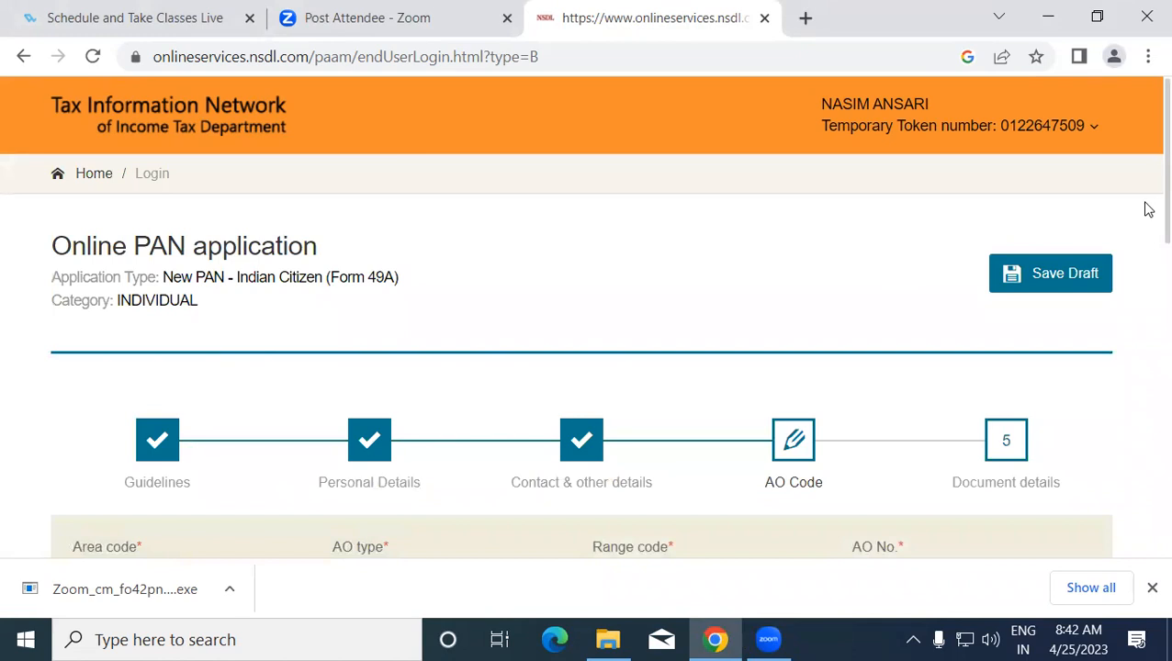
{"action": "scroll", "coordinate": [1146, 209], "scroll_direction": "down", "scroll_amount": 3}
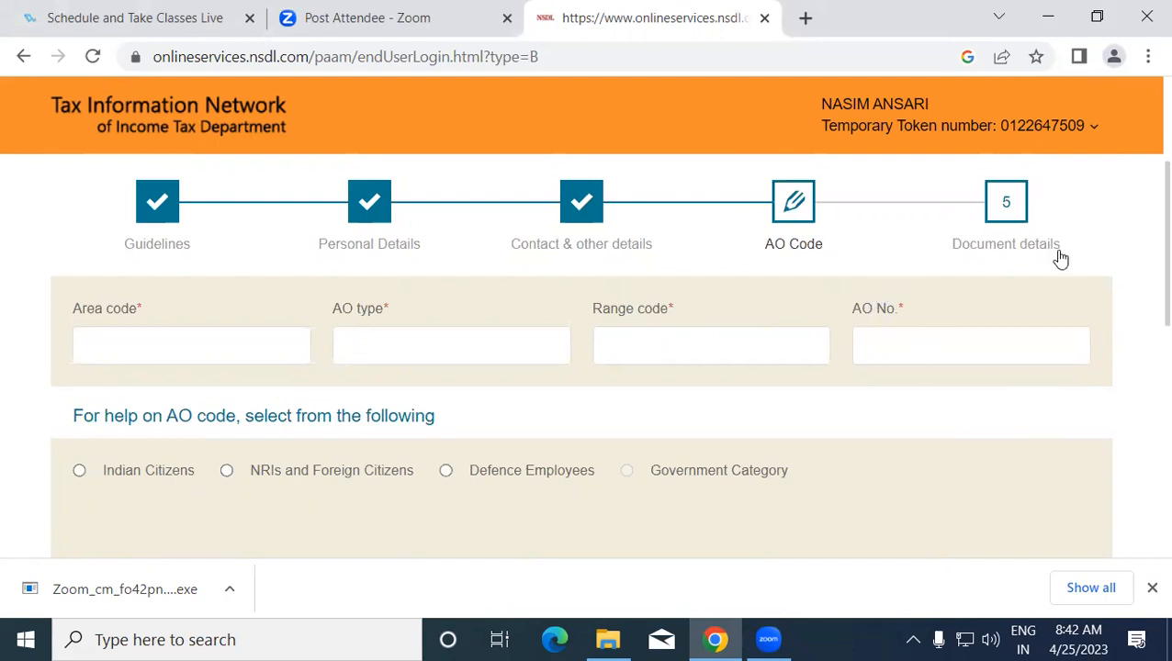
{"action": "scroll", "coordinate": [1148, 262], "scroll_direction": "down", "scroll_amount": 1}
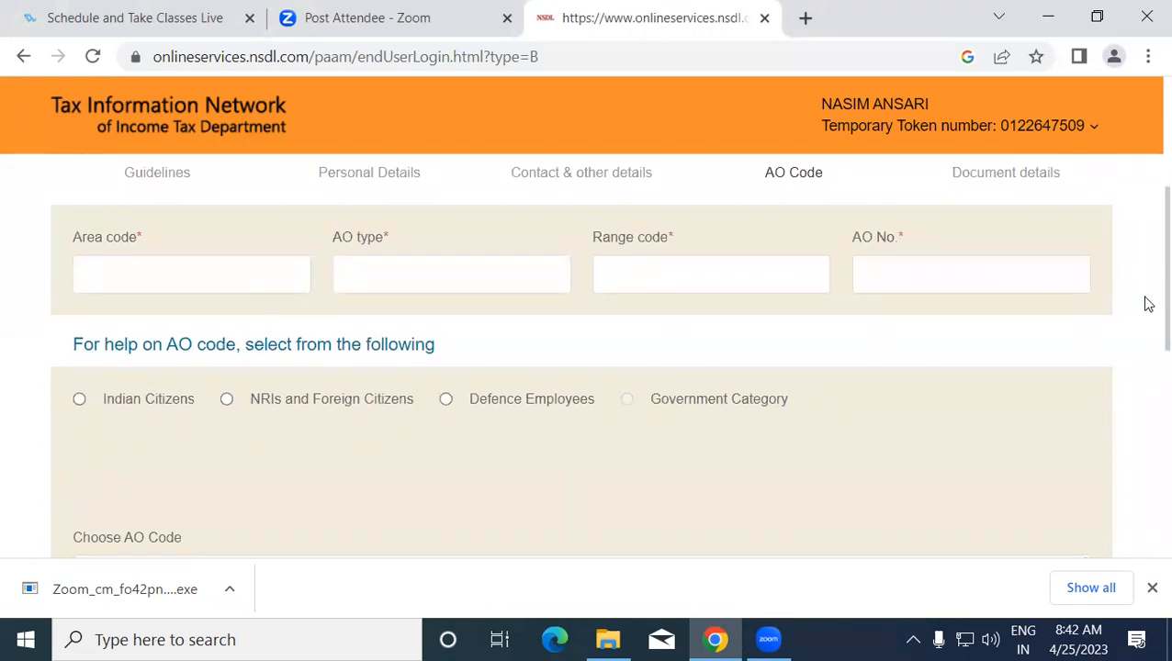
{"action": "scroll", "coordinate": [1146, 313], "scroll_direction": "down", "scroll_amount": 2}
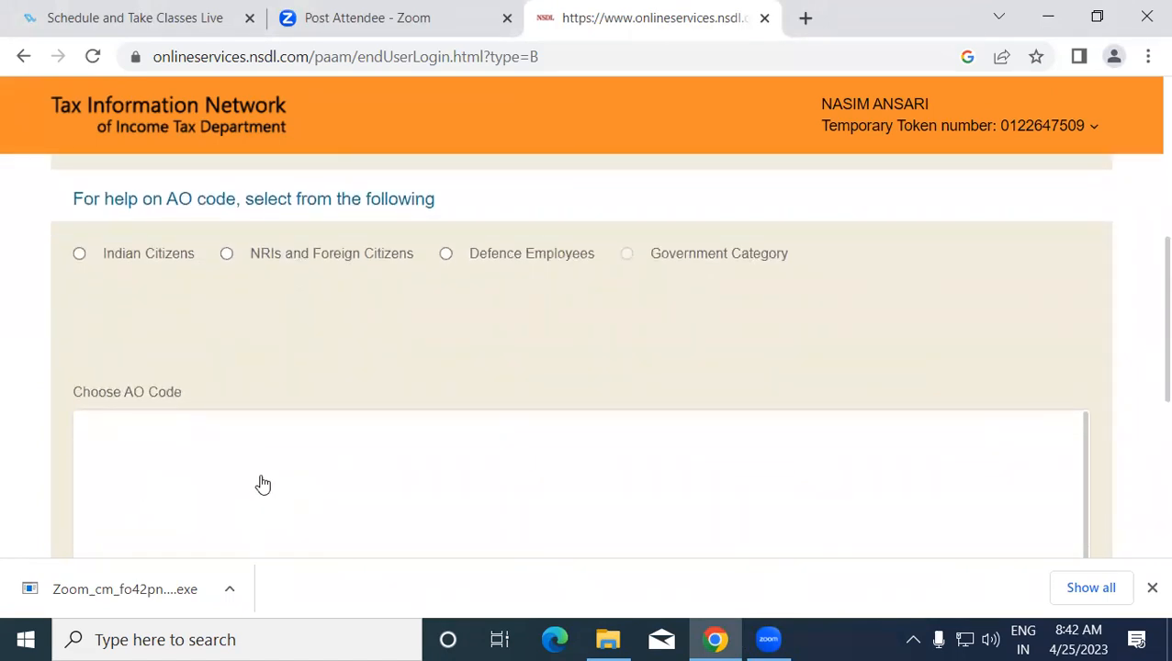
{"action": "scroll", "coordinate": [1143, 290], "scroll_direction": "up", "scroll_amount": 3}
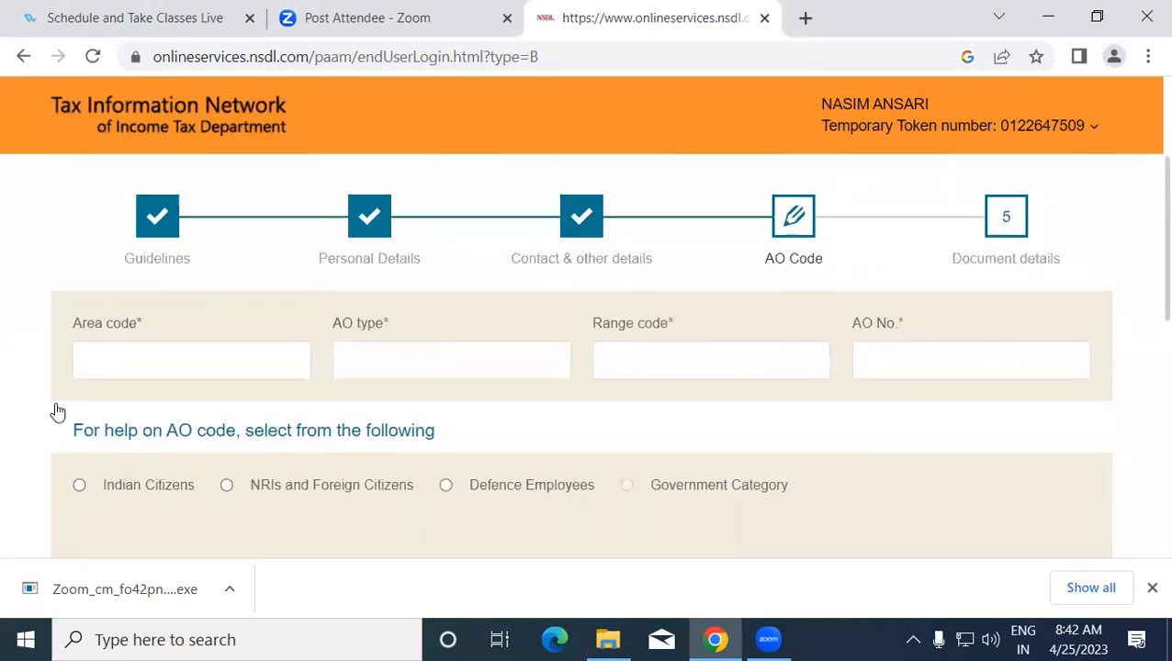
{"action": "scroll", "coordinate": [1143, 275], "scroll_direction": "down", "scroll_amount": 2}
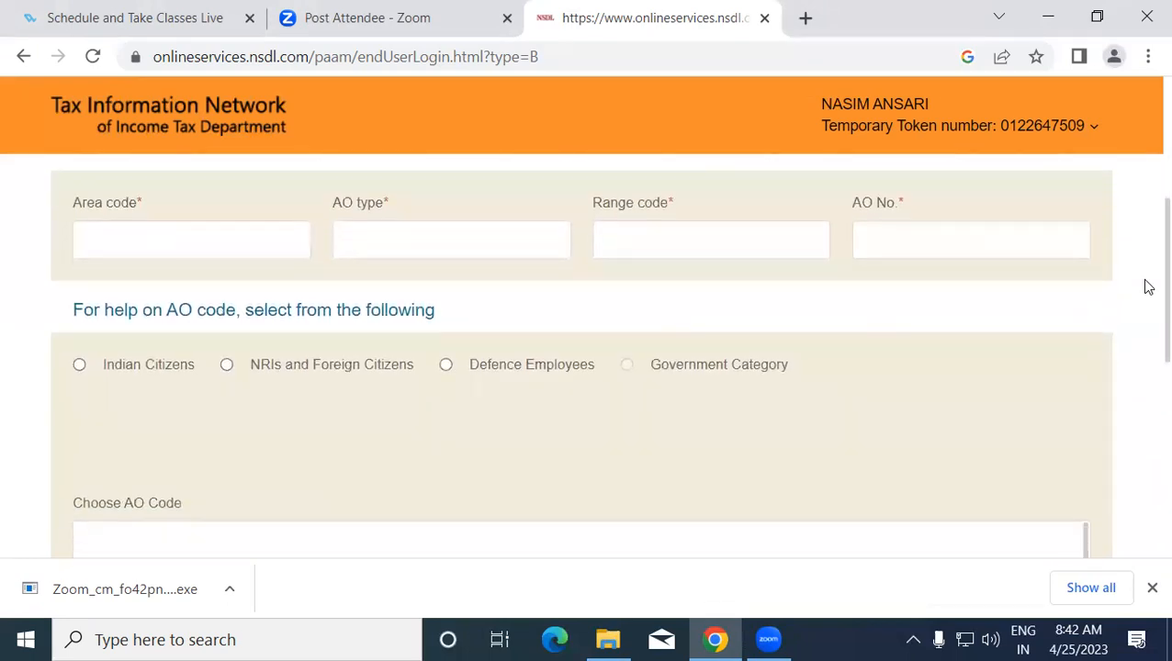
- Look up AO codes for Indian citizens in state UTTAR PRADESH, city KUSHINAGAR
{"action": "left_click", "coordinate": [79, 365]}
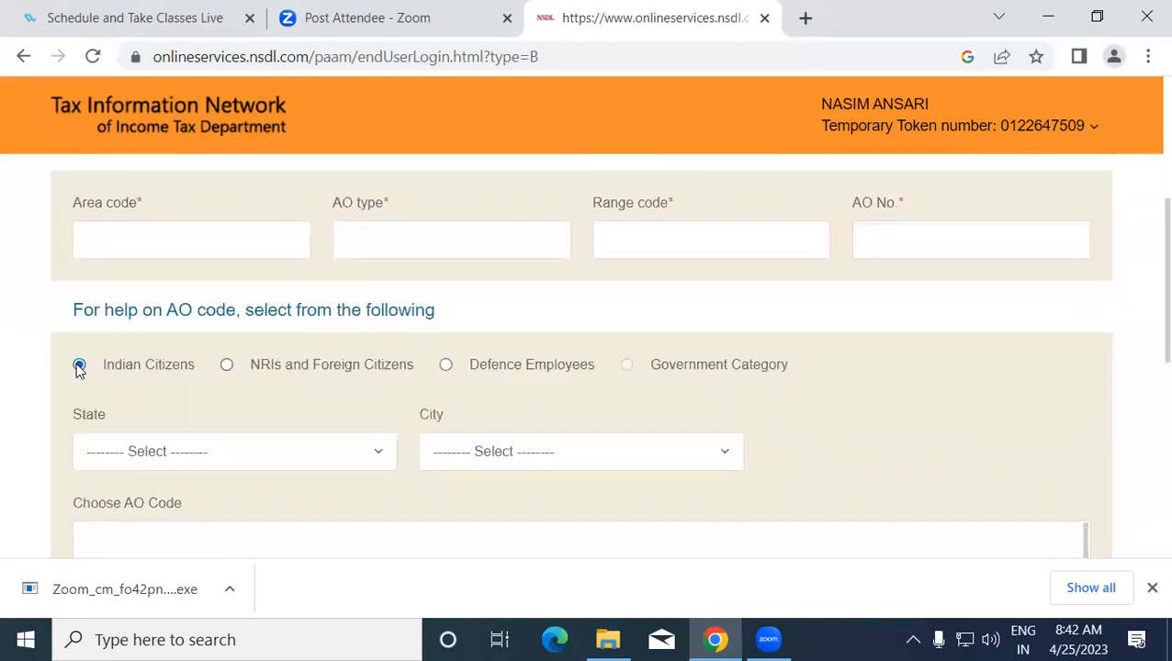
{"action": "left_click", "coordinate": [99, 450]}
{"action": "left_click_drag", "start_coordinate": [393, 201], "coordinate": [414, 463]}
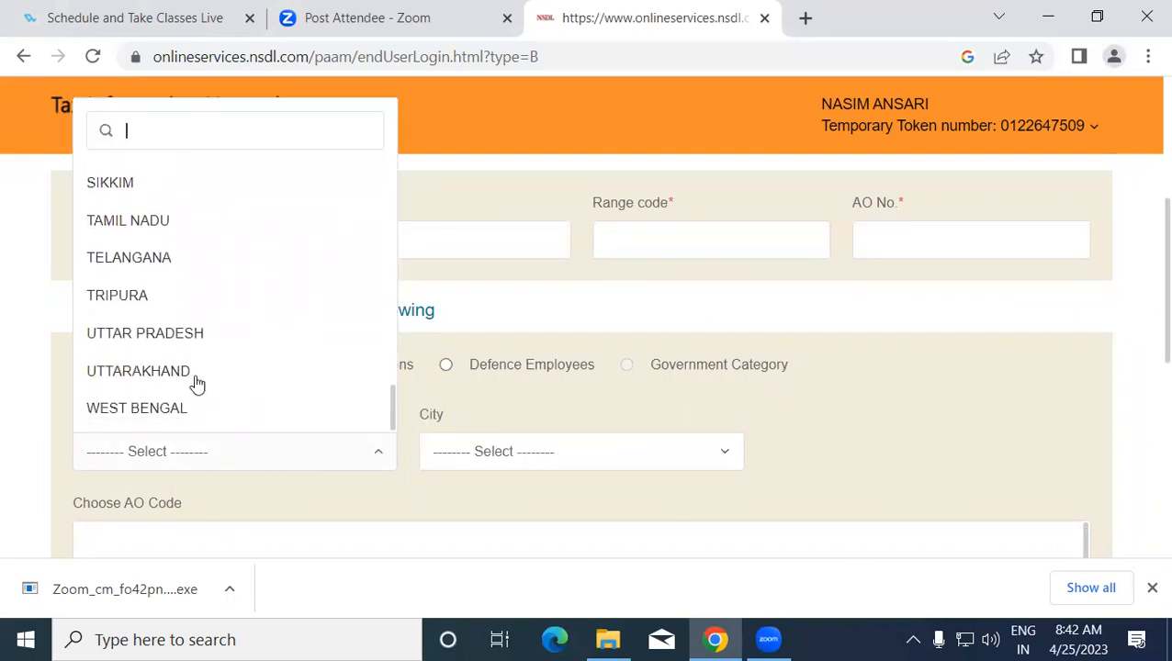
{"action": "left_click", "coordinate": [163, 339]}
{"action": "left_click", "coordinate": [484, 450]}
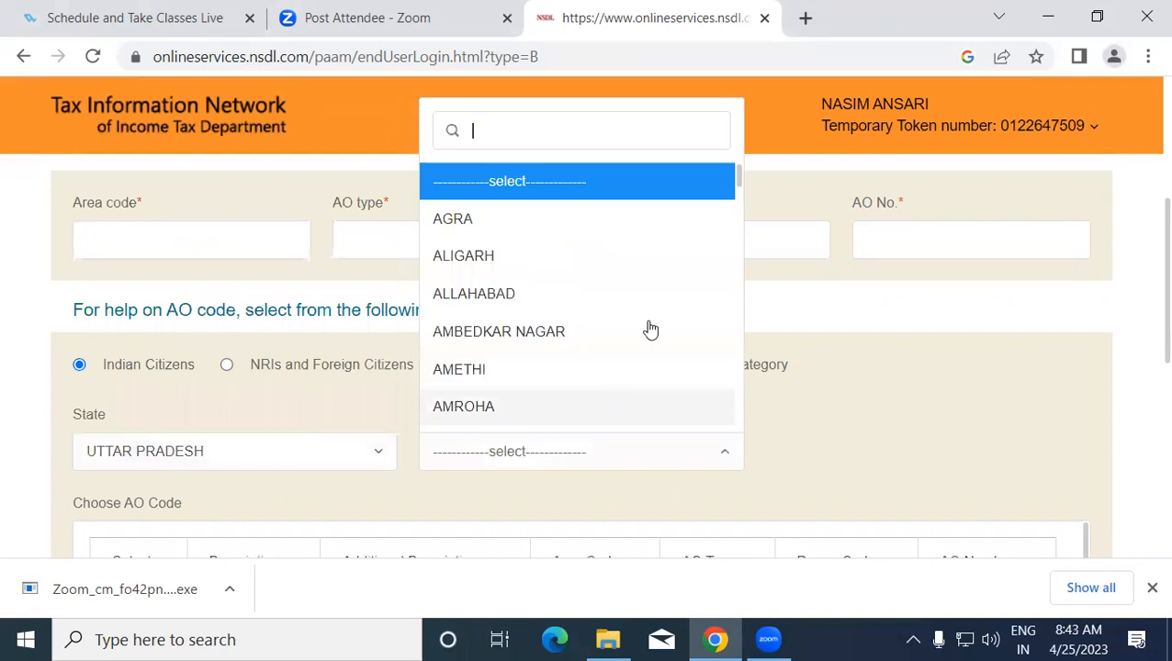
{"action": "left_click_drag", "start_coordinate": [742, 181], "coordinate": [735, 329]}
{"action": "left_click", "coordinate": [573, 394]}
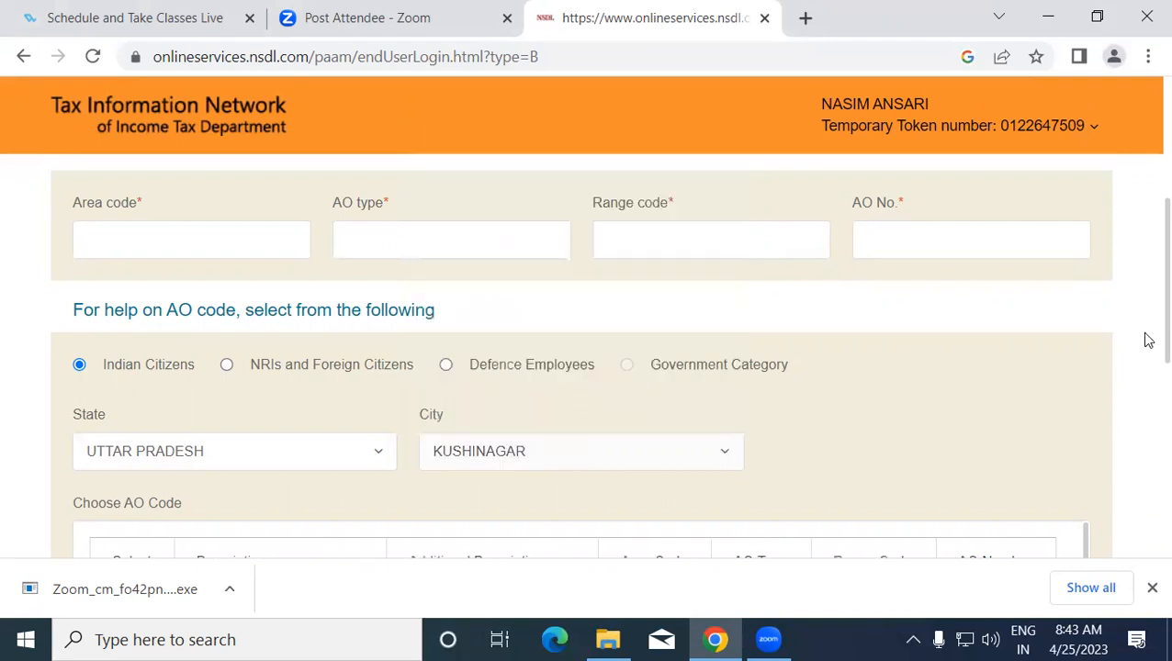
- Pick the ITO - 2 (4) KUSHINAGAR AO code (LKN, W, 26, 91) and continue to Document details
{"action": "scroll", "coordinate": [1143, 334], "scroll_direction": "down", "scroll_amount": 2}
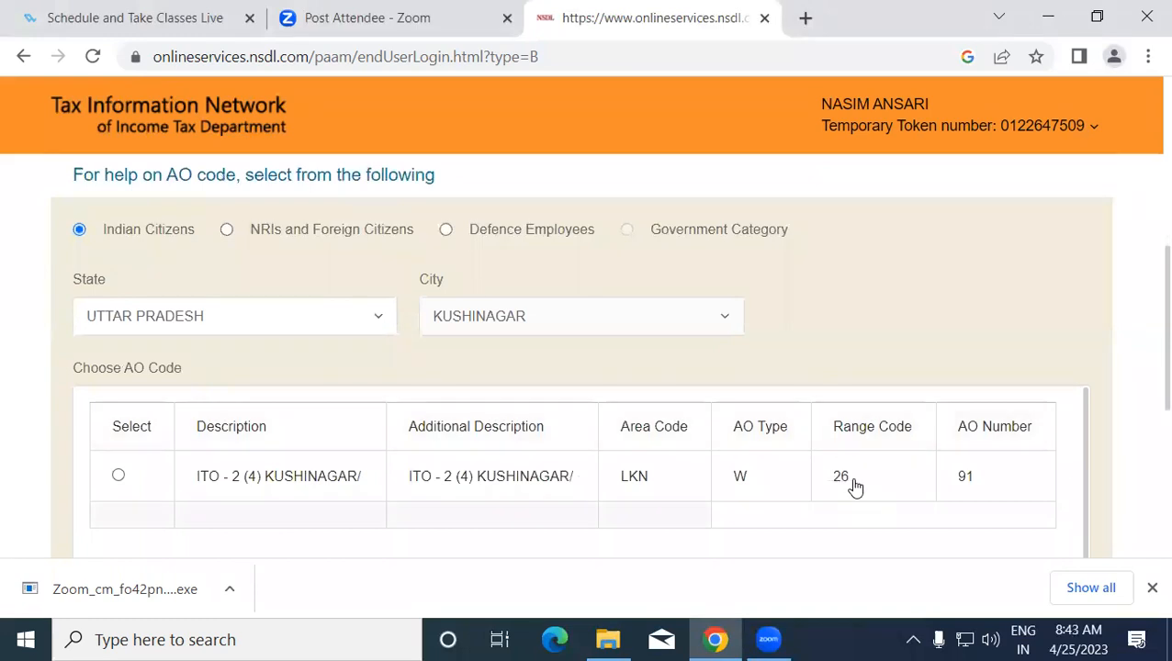
{"action": "left_click", "coordinate": [117, 474]}
{"action": "scroll", "coordinate": [1143, 358], "scroll_direction": "up", "scroll_amount": 3}
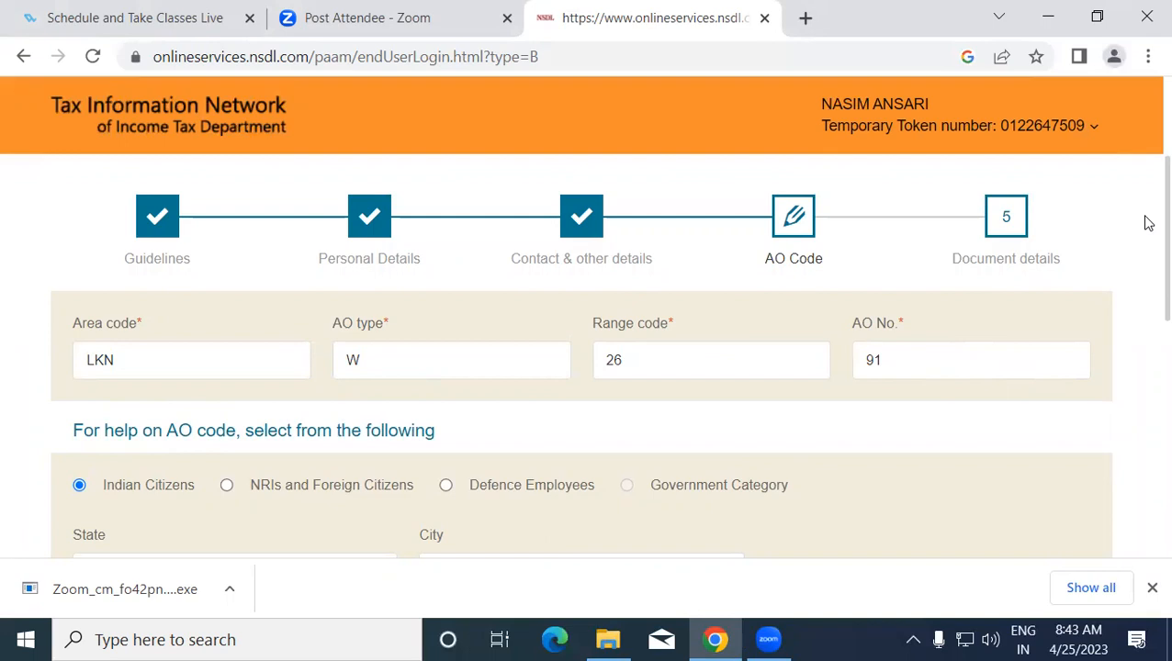
{"action": "scroll", "coordinate": [1143, 367], "scroll_direction": "down", "scroll_amount": 8}
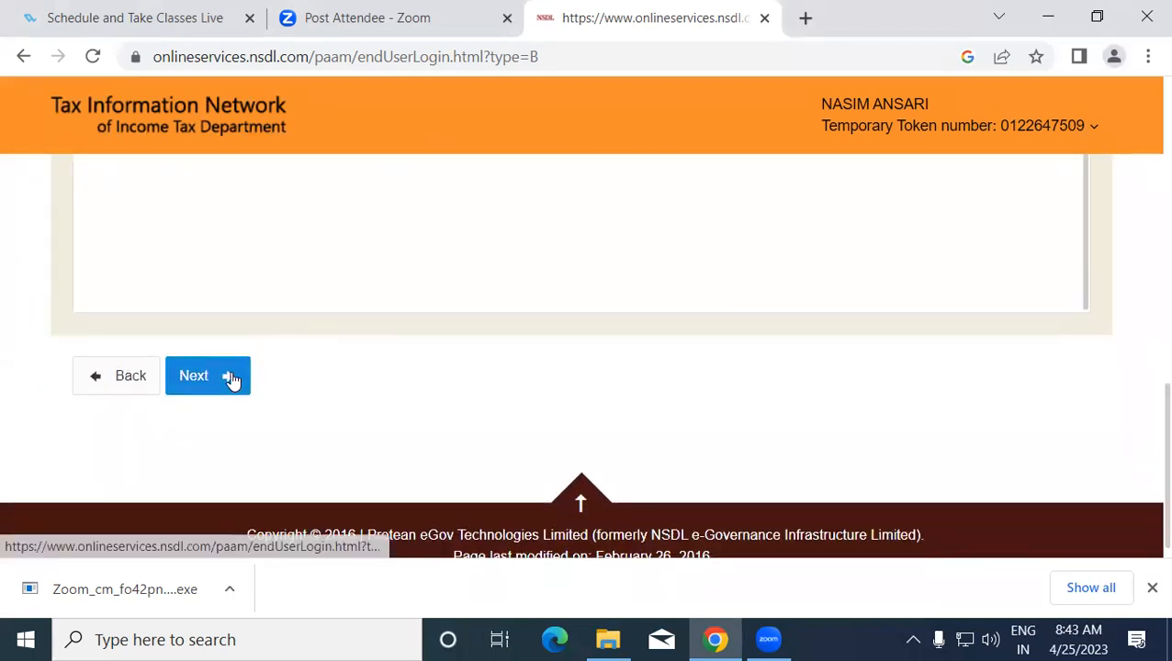
{"action": "left_click", "coordinate": [229, 386]}
- Set the declaration capacity to Himself/Herself
{"action": "scroll", "coordinate": [1147, 209], "scroll_direction": "down", "scroll_amount": 4}
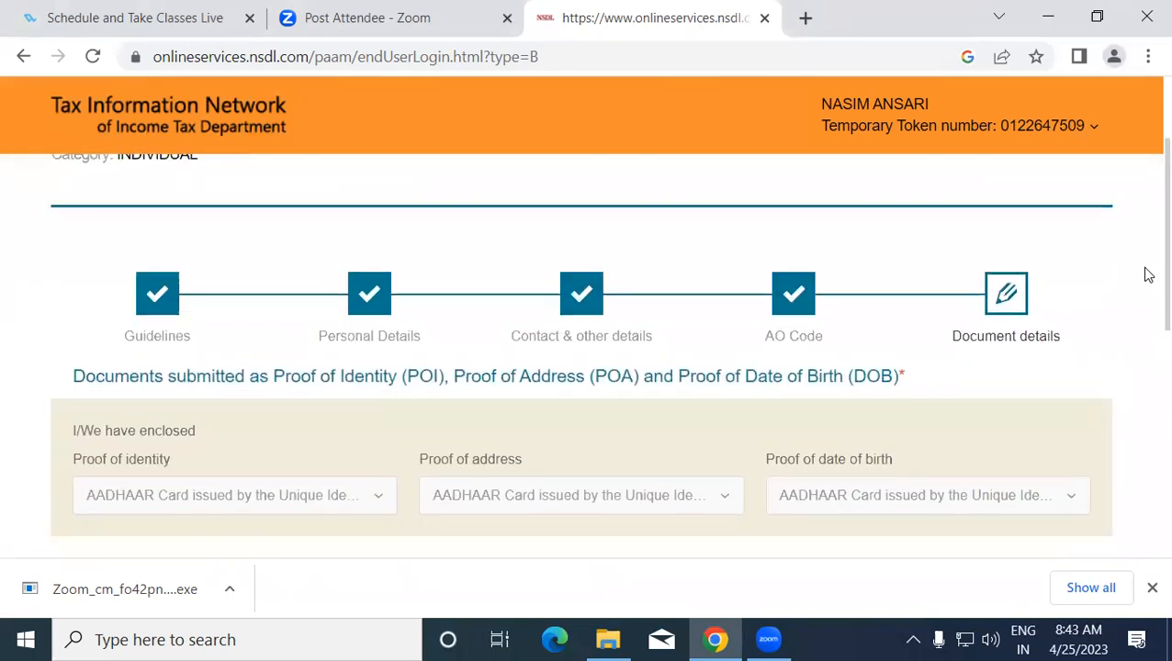
{"action": "scroll", "coordinate": [1148, 363], "scroll_direction": "down", "scroll_amount": 1}
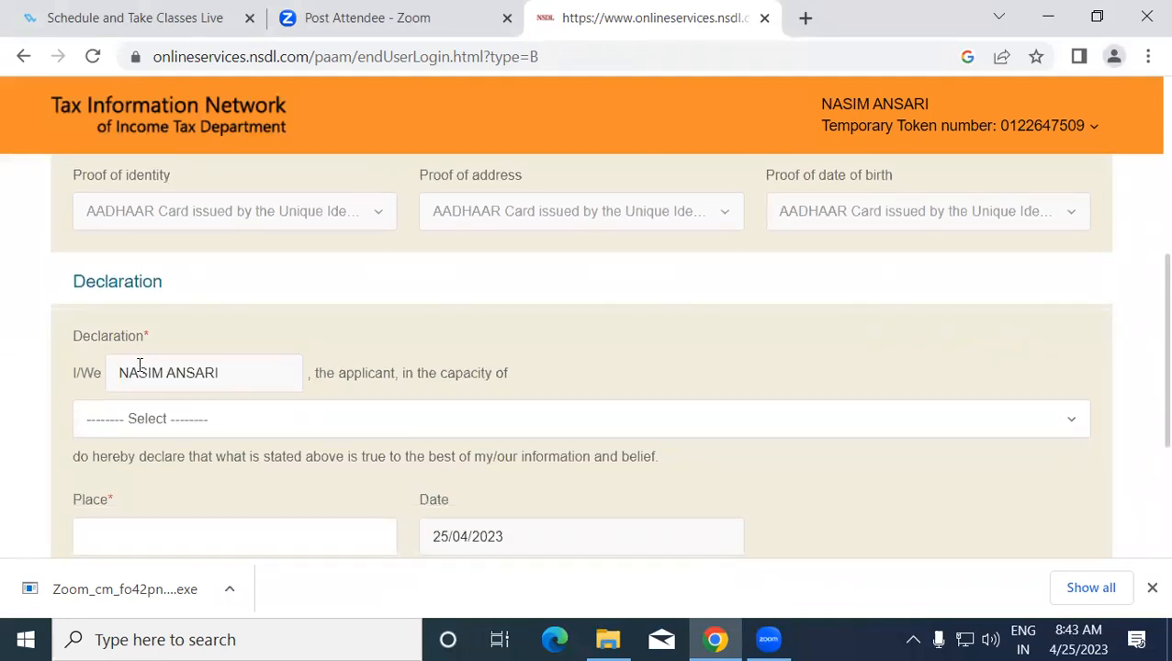
{"action": "left_click", "coordinate": [136, 427]}
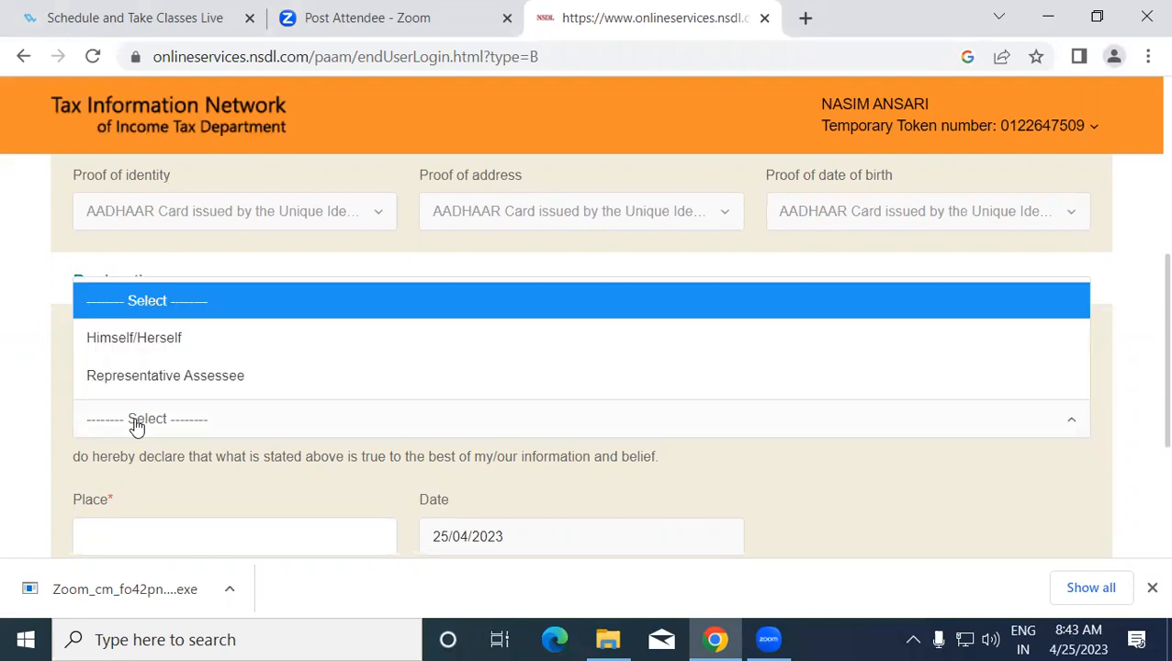
{"action": "left_click", "coordinate": [117, 338]}
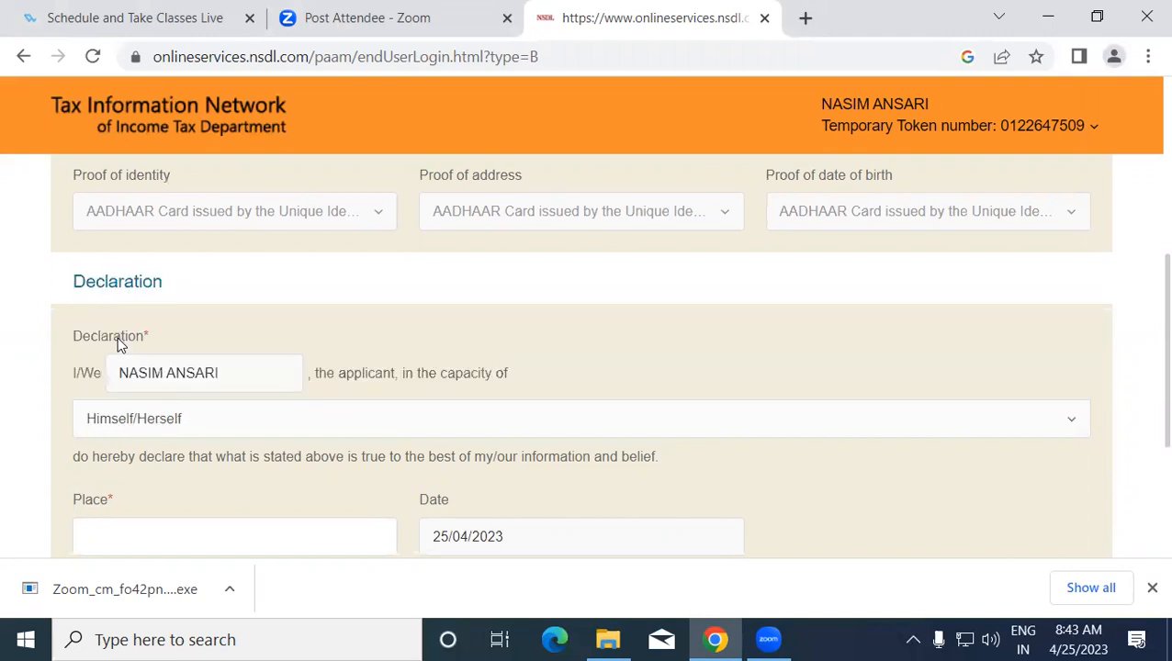
- Enter PADRAUNA as the place of declaration and submit the application
{"action": "scroll", "coordinate": [1146, 290], "scroll_direction": "down", "scroll_amount": 2}
{"action": "left_click", "coordinate": [244, 354]}
{"action": "type", "text": "PADRAUNA"}
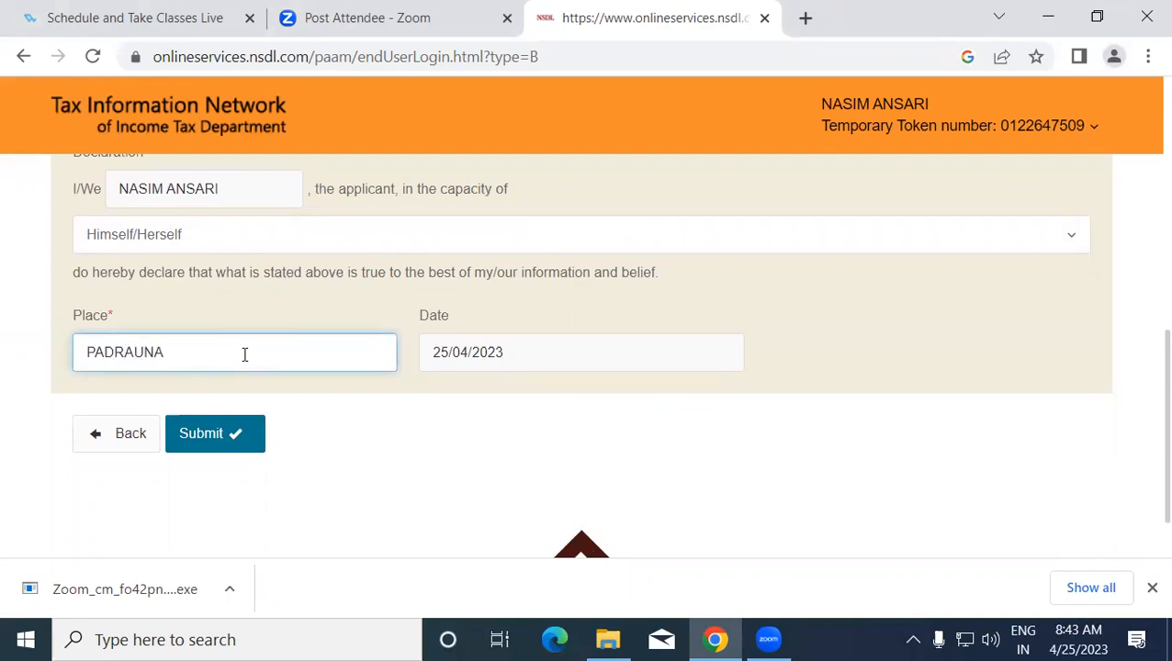
{"action": "left_click", "coordinate": [256, 450]}
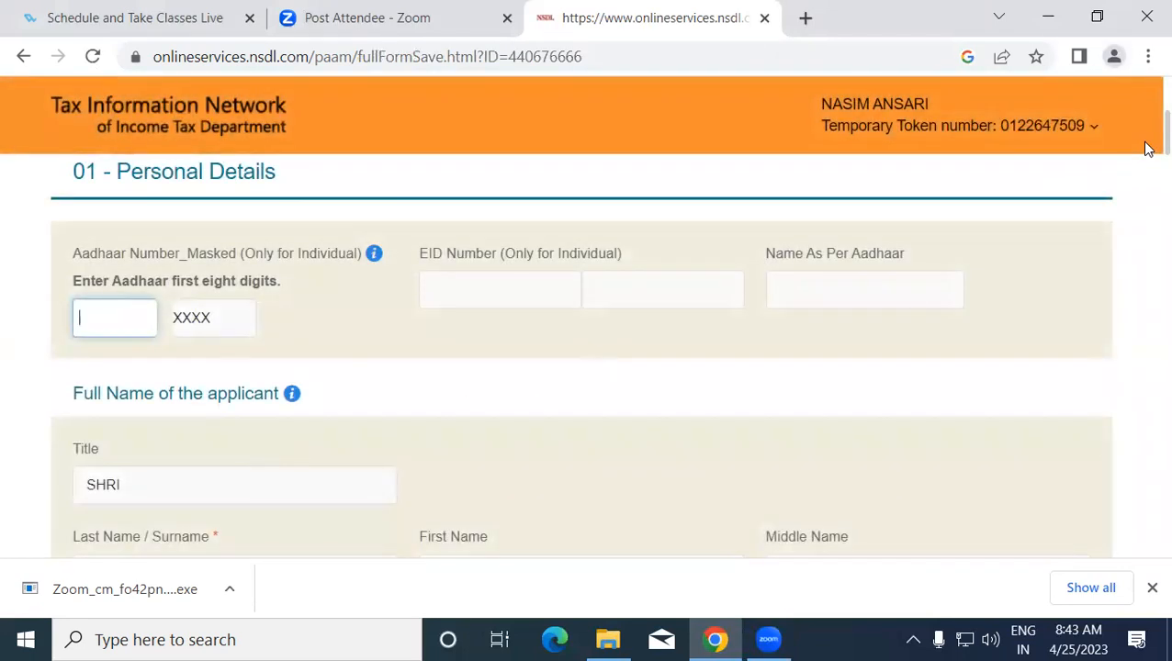
{"action": "scroll", "coordinate": [1147, 156], "scroll_direction": "down", "scroll_amount": 1}
{"action": "scroll", "coordinate": [1147, 158], "scroll_direction": "up", "scroll_amount": 1}
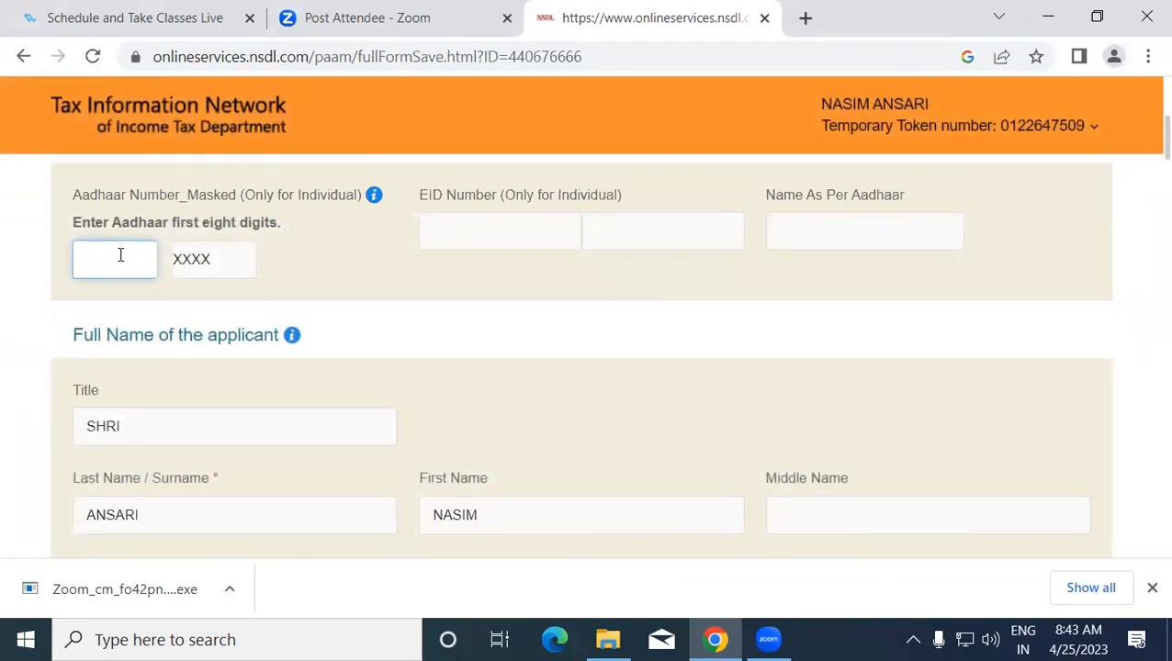
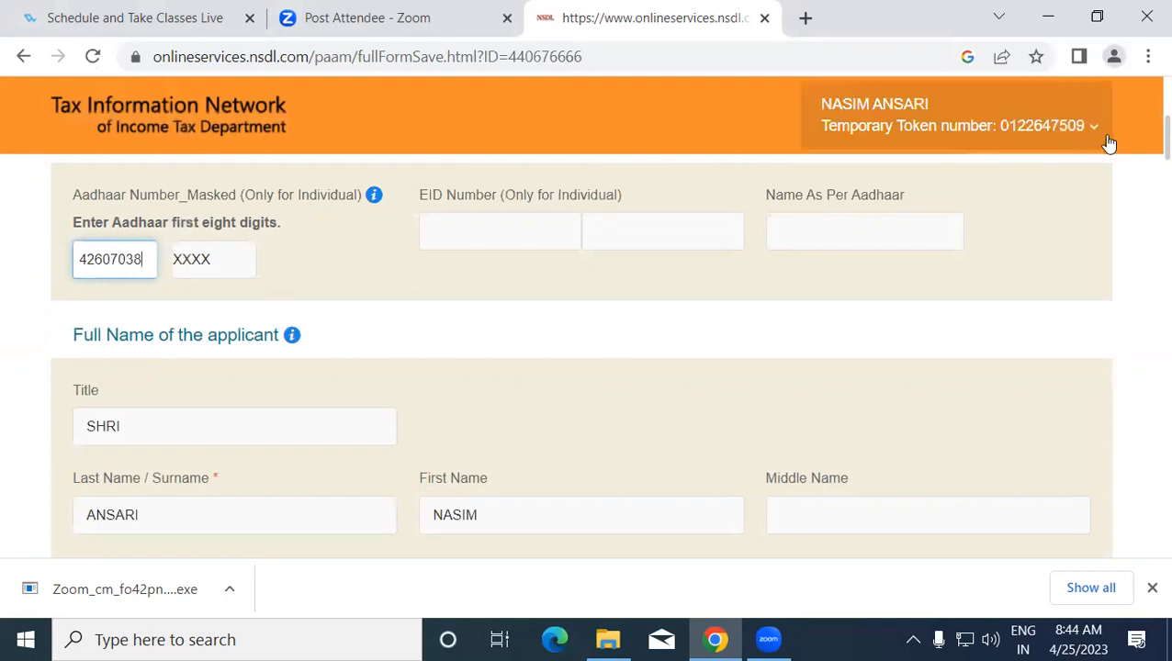
- Enter the Aadhaar first eight digits and scroll down to the Declaration and Edit/Proceed buttons
{"action": "scroll", "coordinate": [1145, 152], "scroll_direction": "down", "scroll_amount": 2}
{"action": "scroll", "coordinate": [1145, 165], "scroll_direction": "down", "scroll_amount": 6}
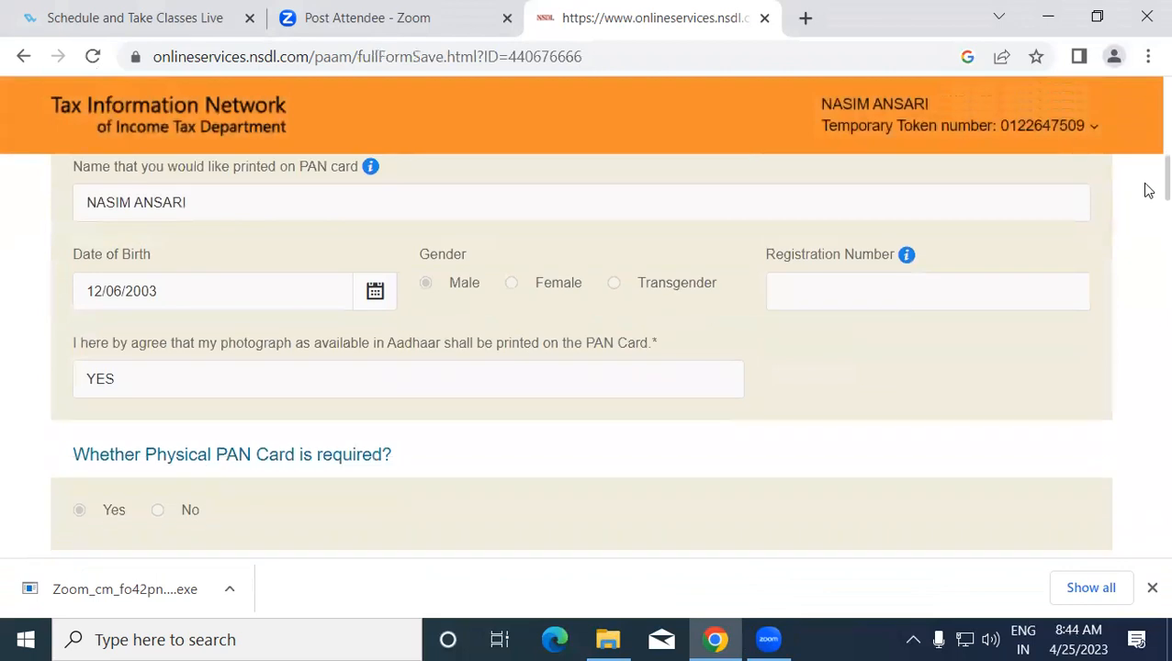
{"action": "scroll", "coordinate": [1147, 227], "scroll_direction": "down", "scroll_amount": 15}
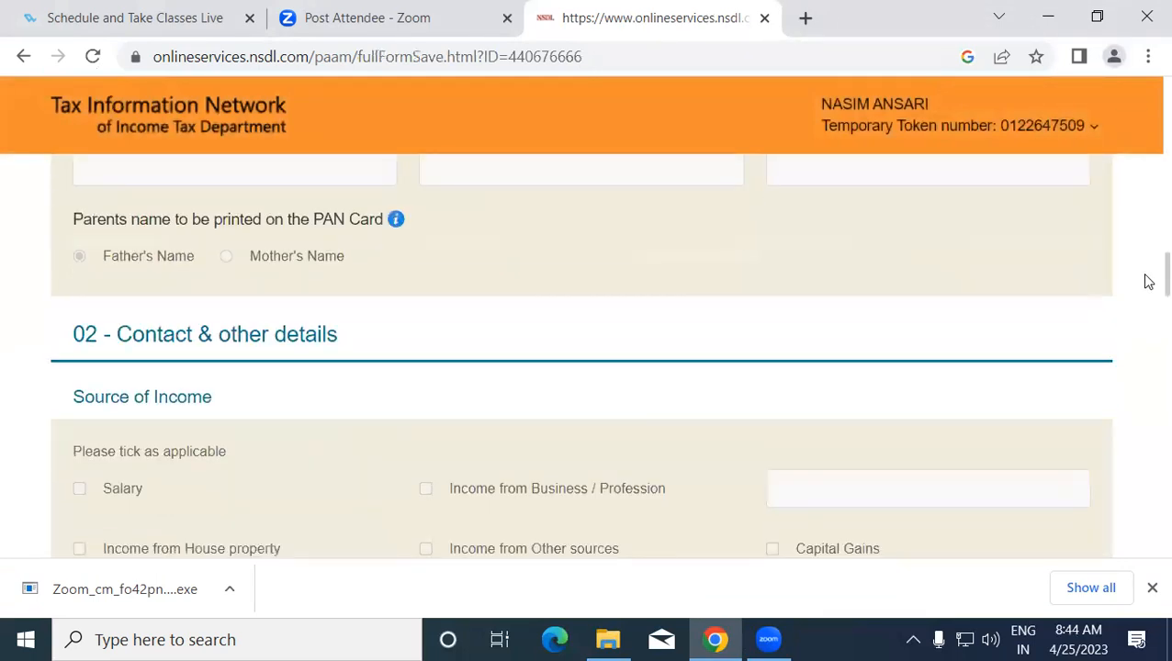
{"action": "scroll", "coordinate": [1146, 364], "scroll_direction": "down", "scroll_amount": 15}
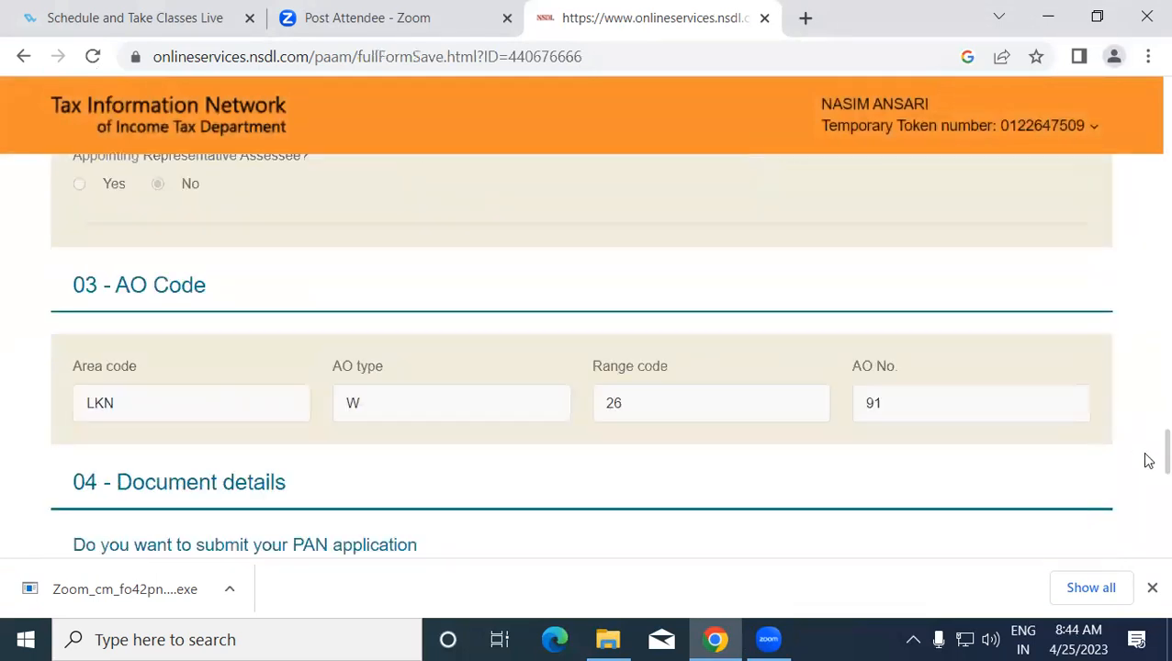
{"action": "scroll", "coordinate": [1146, 537], "scroll_direction": "down", "scroll_amount": 3}
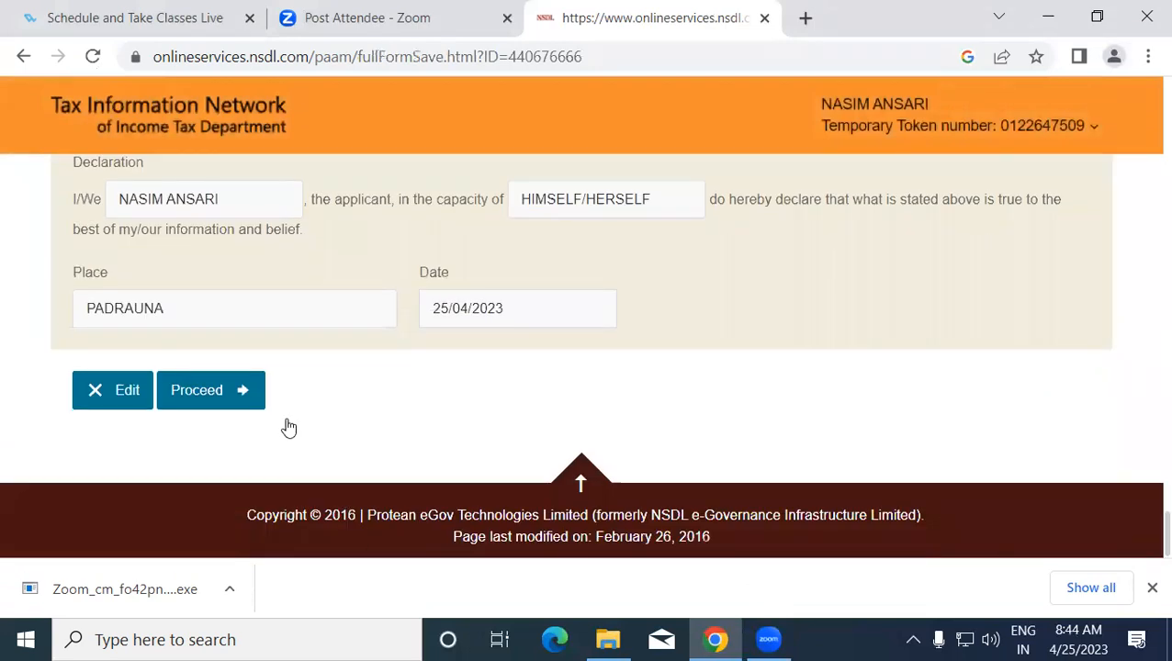
- Submit the filled PAN application form with Proceed, which reports a PAN already issued against the Aadhaar
{"action": "left_click", "coordinate": [246, 396]}
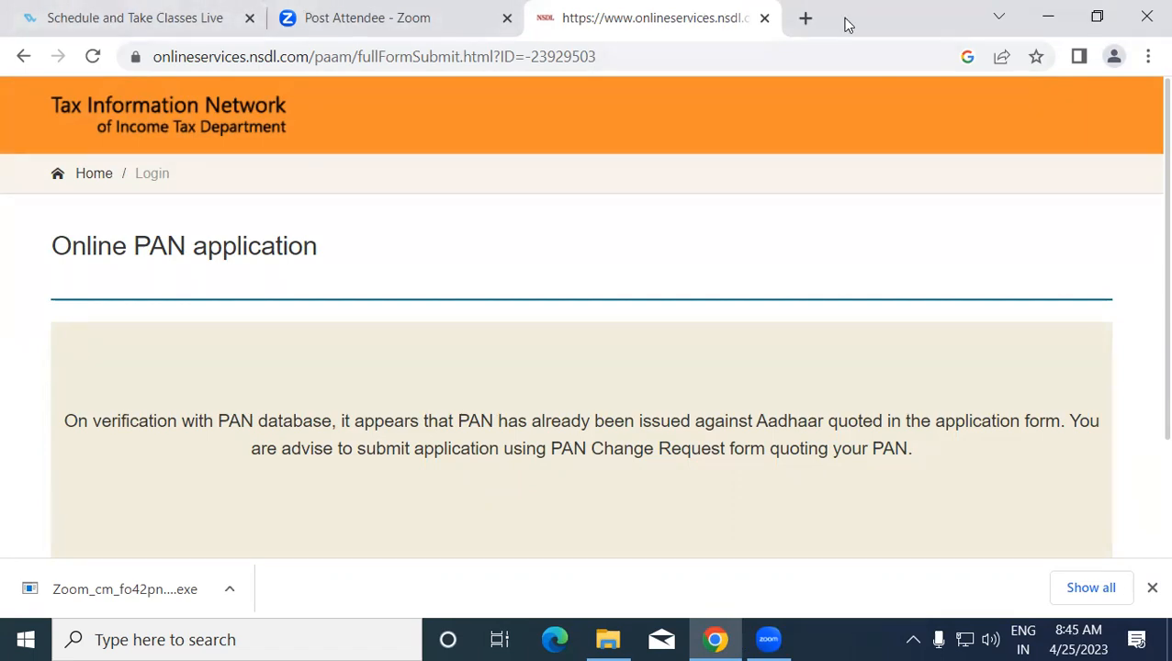
- Search Google for 'NSDL' in a new browser tab
{"action": "left_click", "coordinate": [805, 18]}
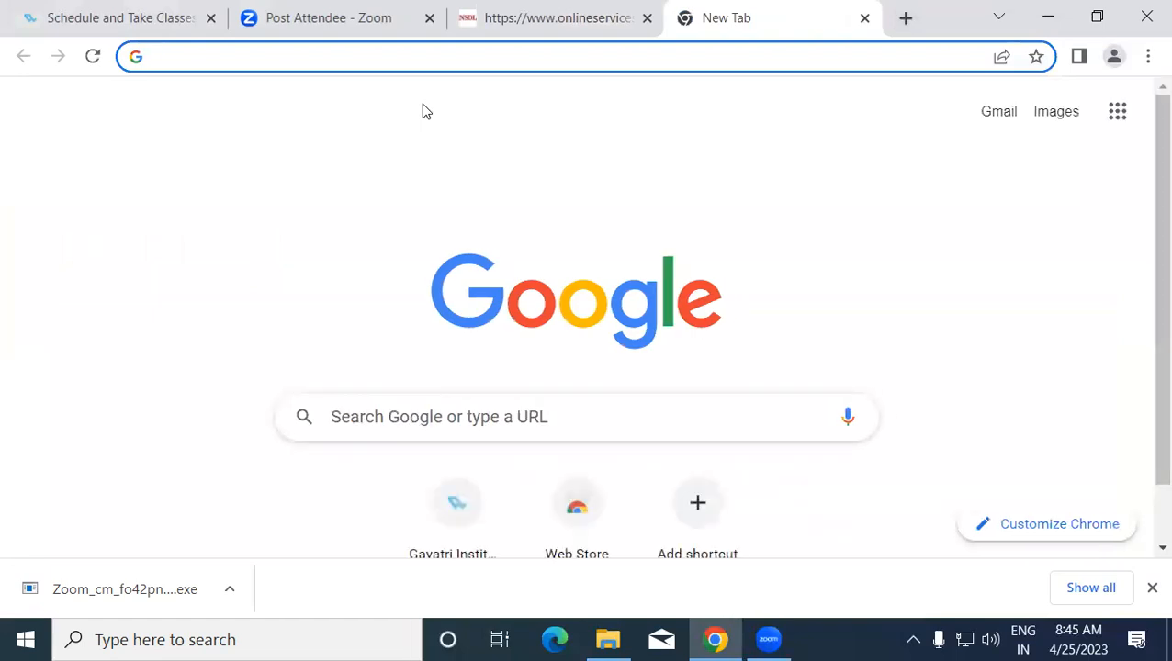
{"action": "type", "text": "NSDL"}
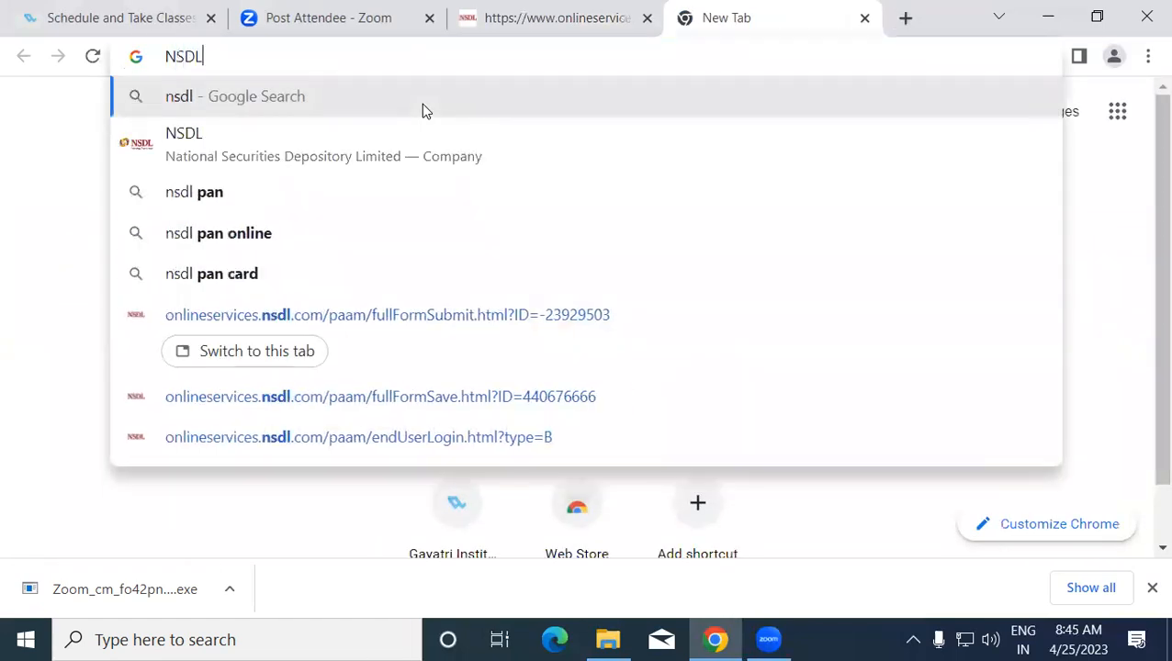
{"action": "key", "text": "Return"}
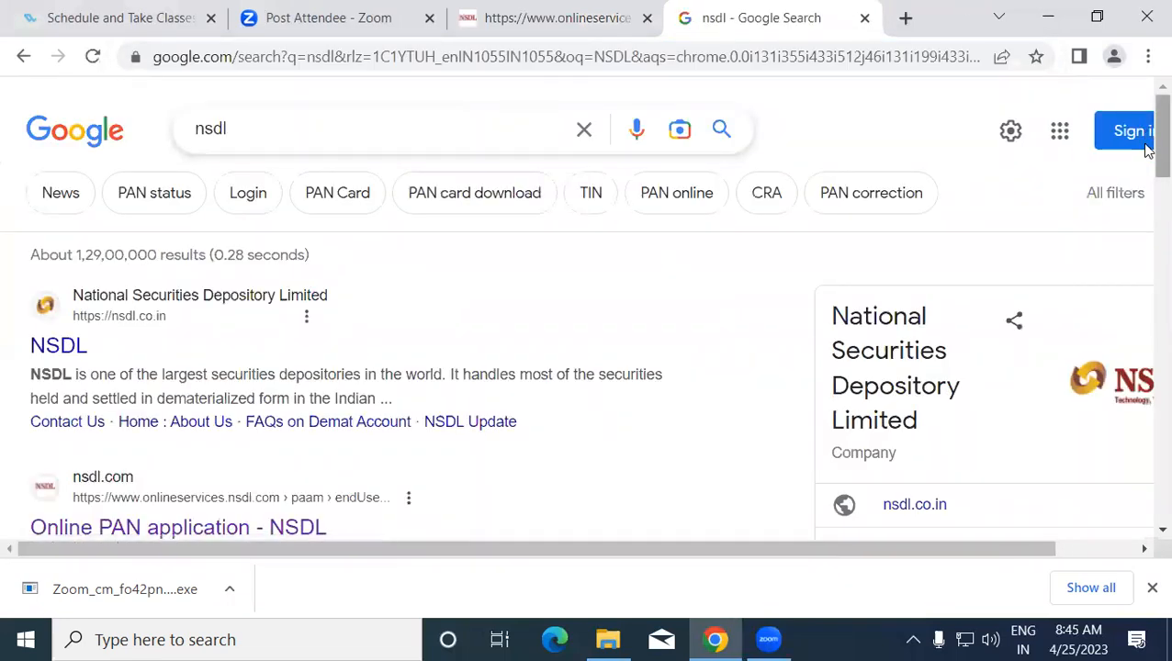
{"action": "scroll", "coordinate": [1146, 149], "scroll_direction": "down", "scroll_amount": 3}
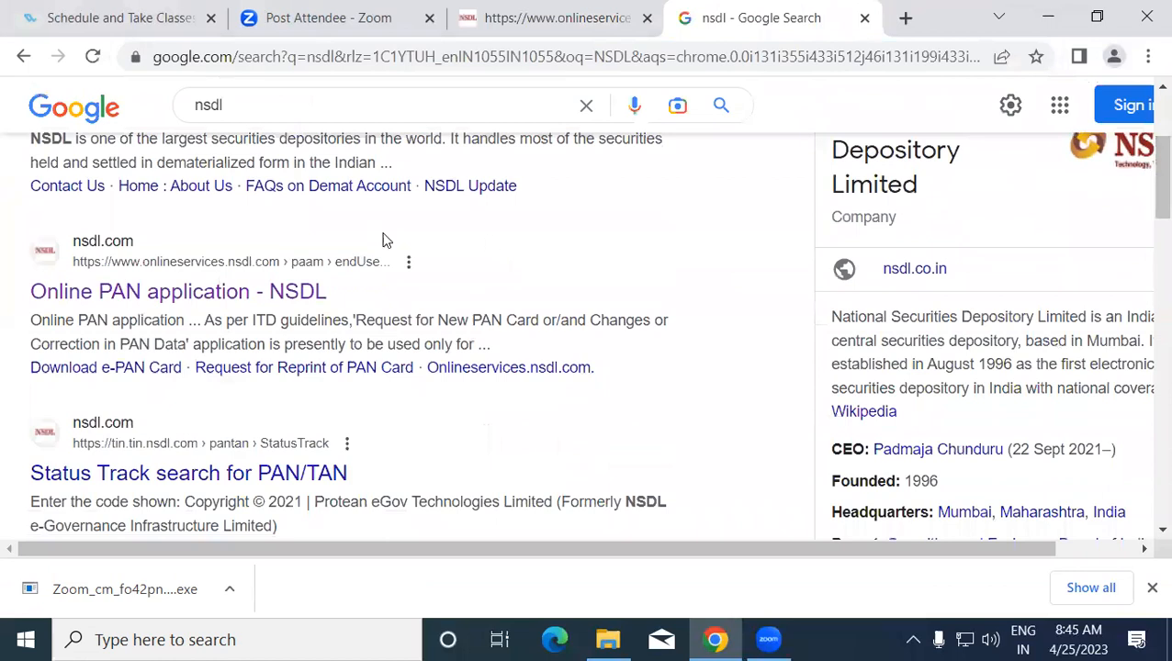
- Open the Online PAN application - NSDL page and choose Continue With Application
{"action": "left_click", "coordinate": [253, 292]}
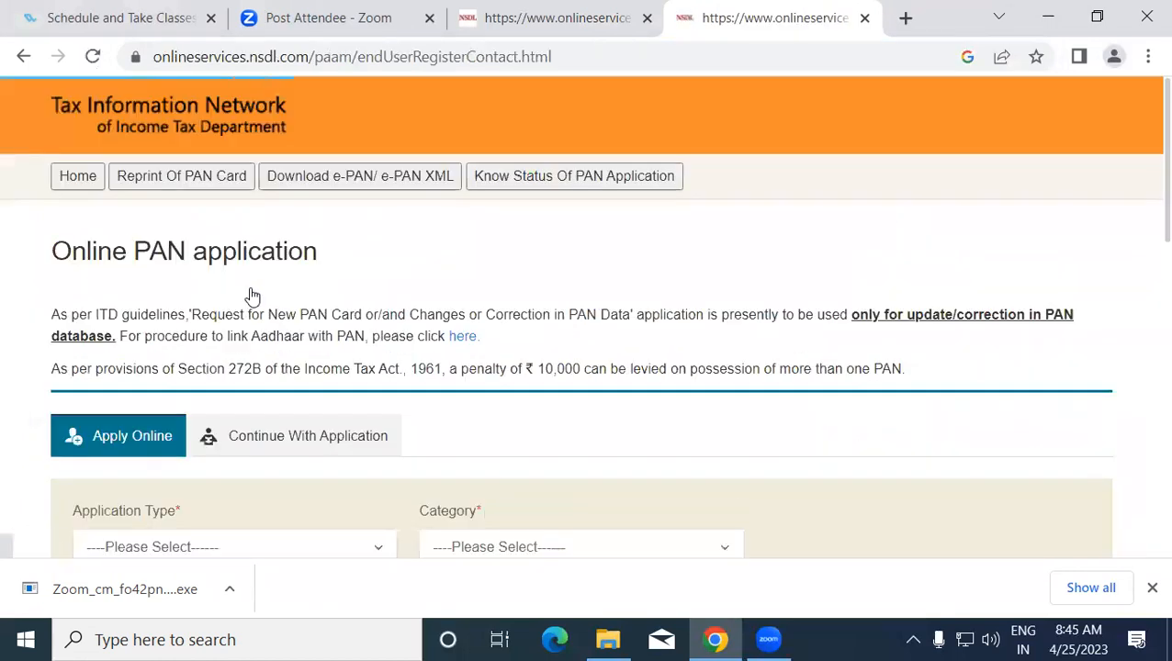
{"action": "scroll", "coordinate": [386, 450], "scroll_direction": "down", "scroll_amount": 1}
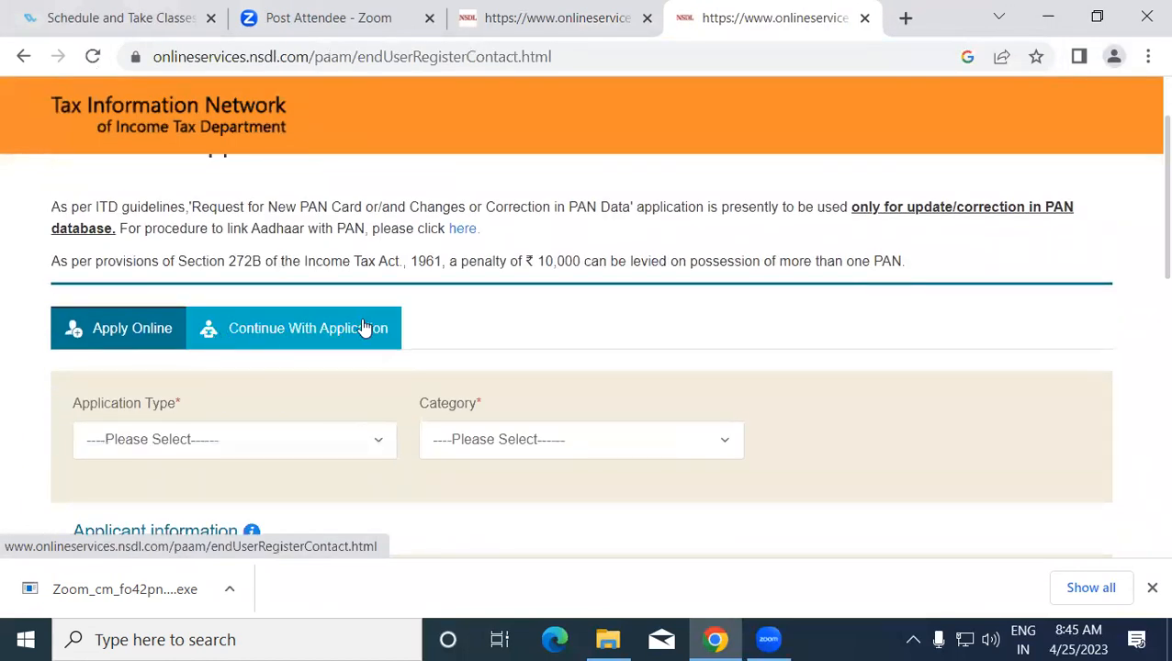
{"action": "scroll", "coordinate": [386, 329], "scroll_direction": "down", "scroll_amount": 2}
{"action": "scroll", "coordinate": [397, 330], "scroll_direction": "up", "scroll_amount": 1}
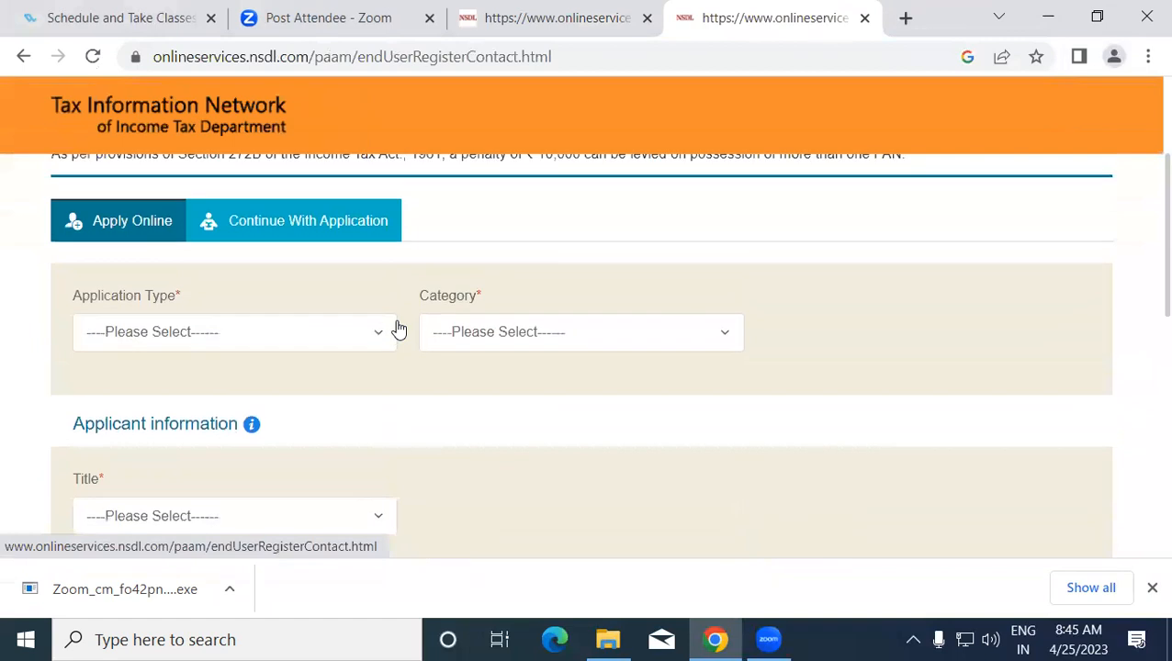
{"action": "left_click", "coordinate": [268, 218]}
- Paste the temporary token number and enter the applicant's e-mail ID
{"action": "left_click", "coordinate": [204, 364]}
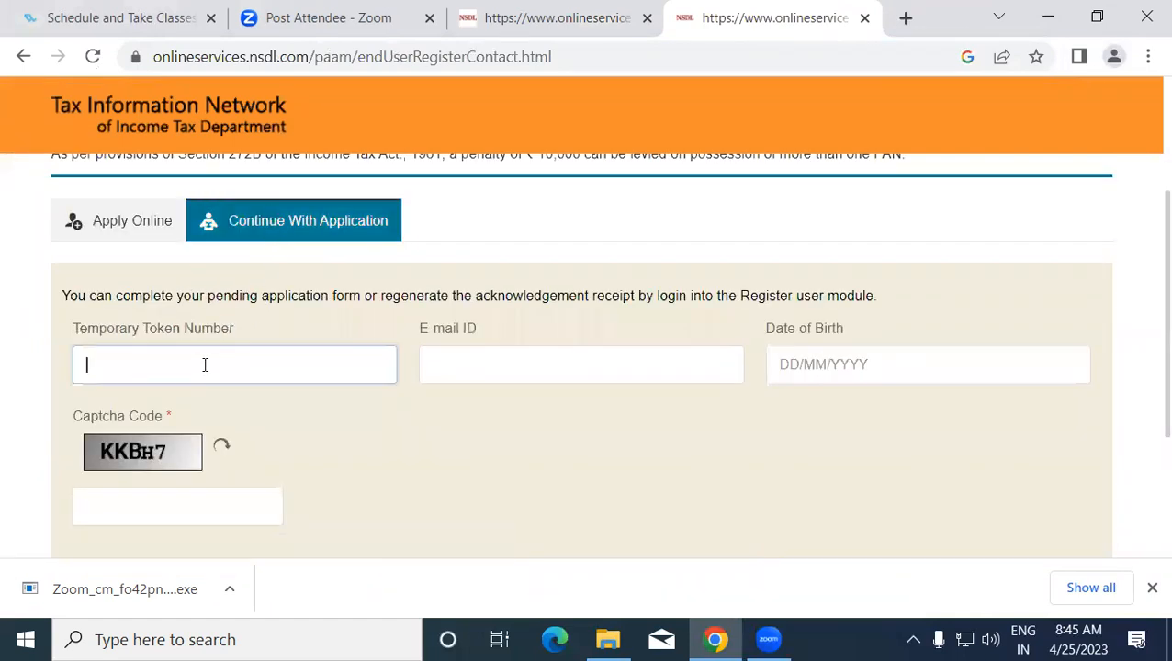
{"action": "key", "text": "ctrl+v"}
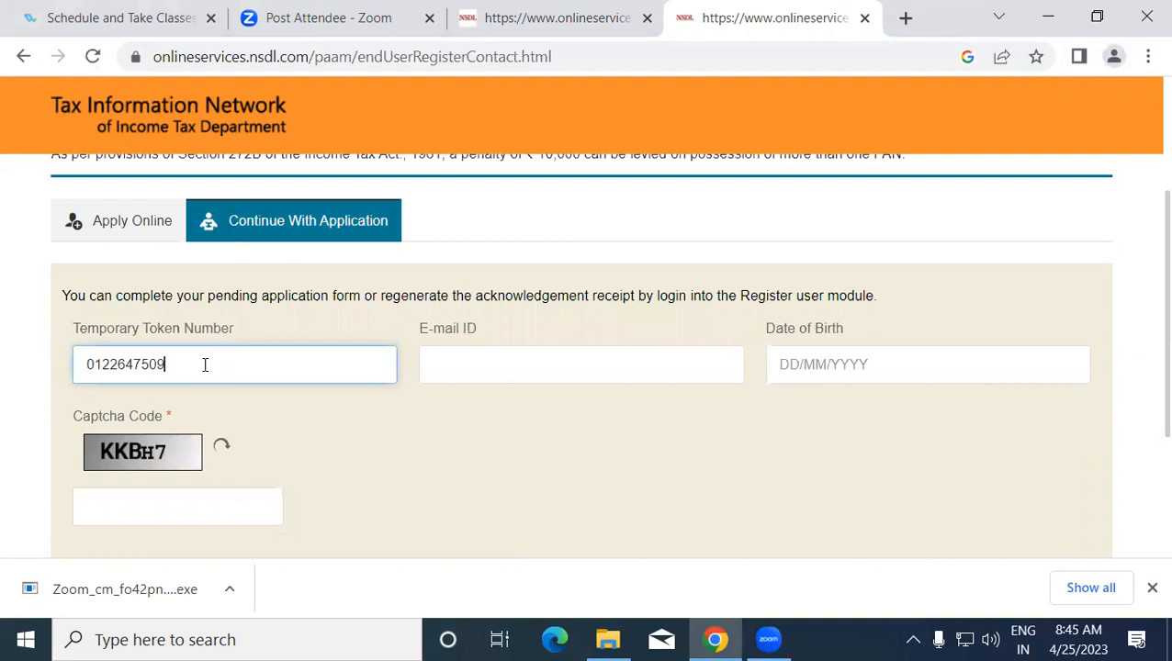
{"action": "left_click", "coordinate": [576, 353]}
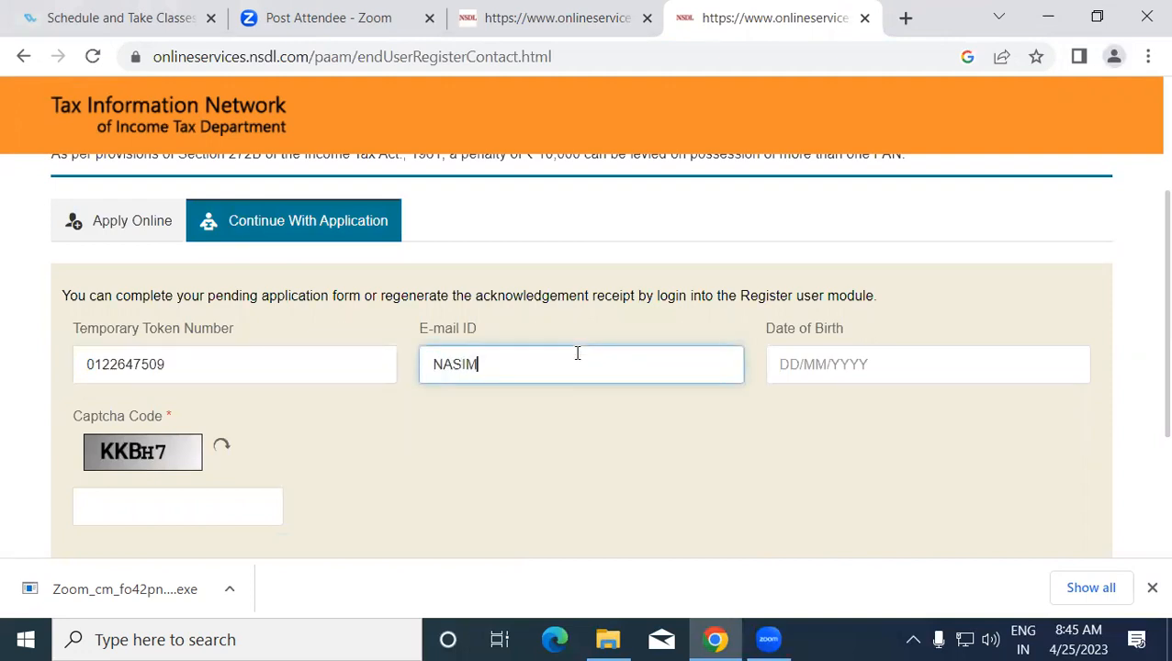
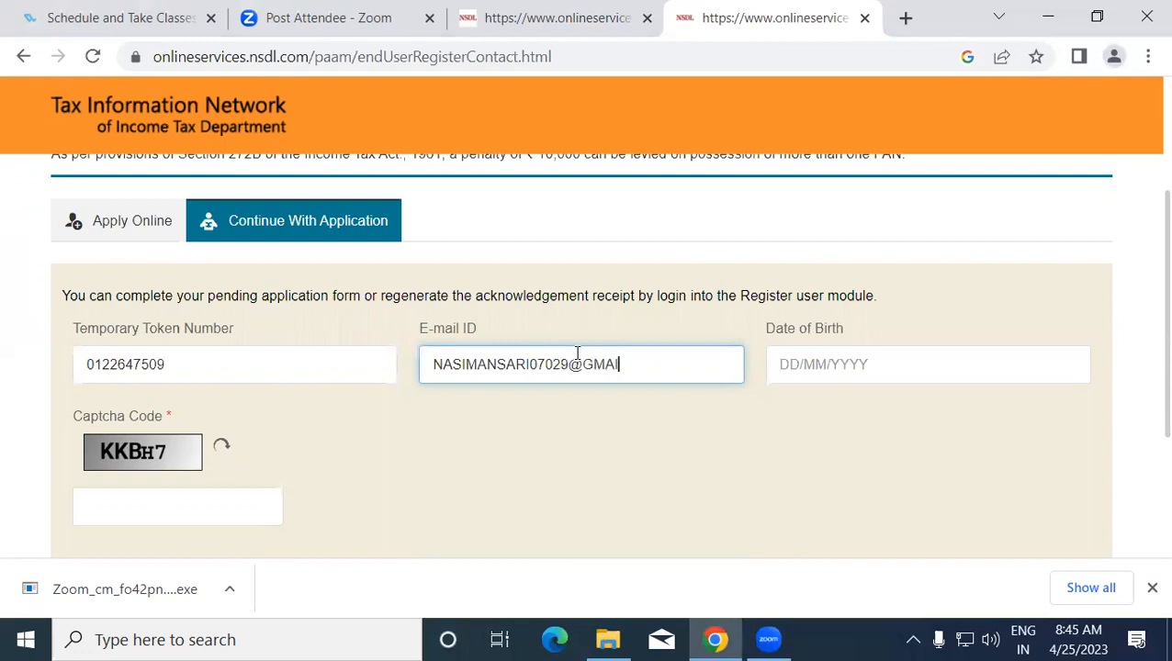
{"action": "left_click", "coordinate": [829, 366]}
{"action": "left_click", "coordinate": [951, 441]}
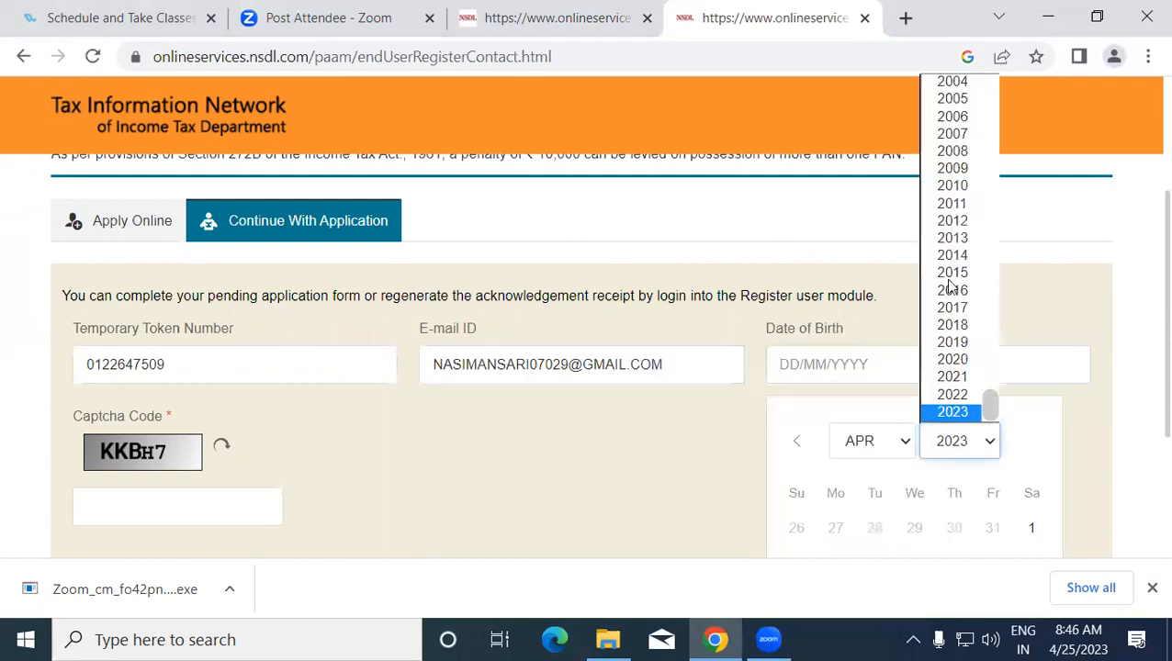
{"action": "key", "text": "Up"}
{"action": "left_click", "coordinate": [955, 84]}
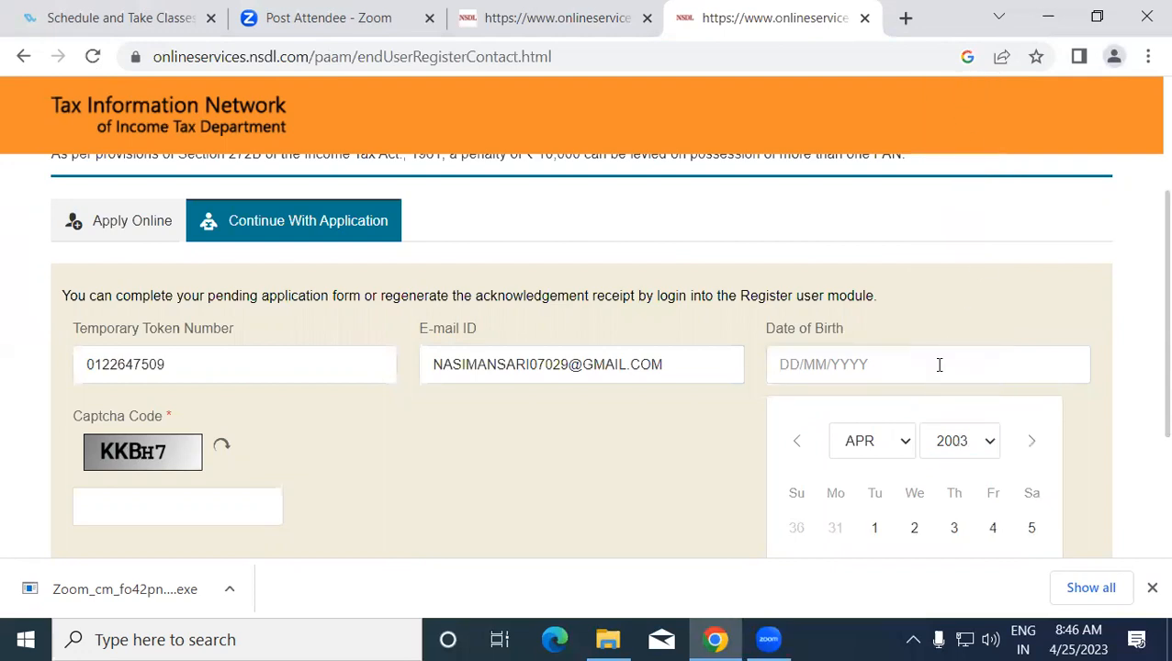
{"action": "left_click", "coordinate": [884, 441]}
{"action": "left_click", "coordinate": [865, 310]}
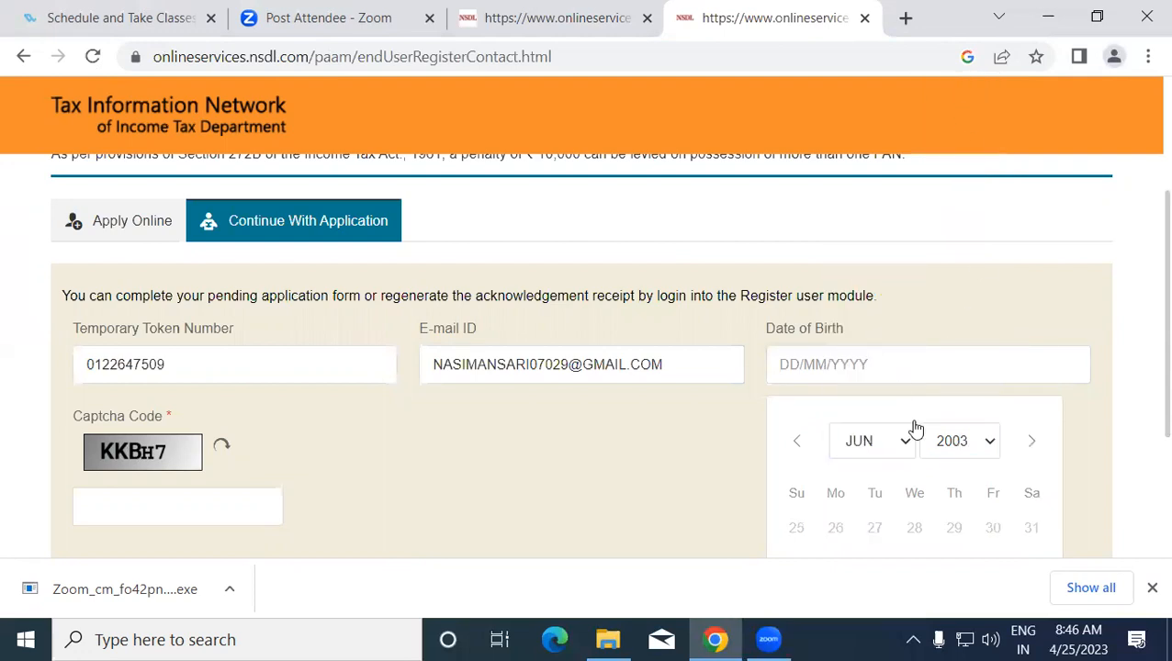
{"action": "scroll", "coordinate": [912, 426], "scroll_direction": "down", "scroll_amount": 1}
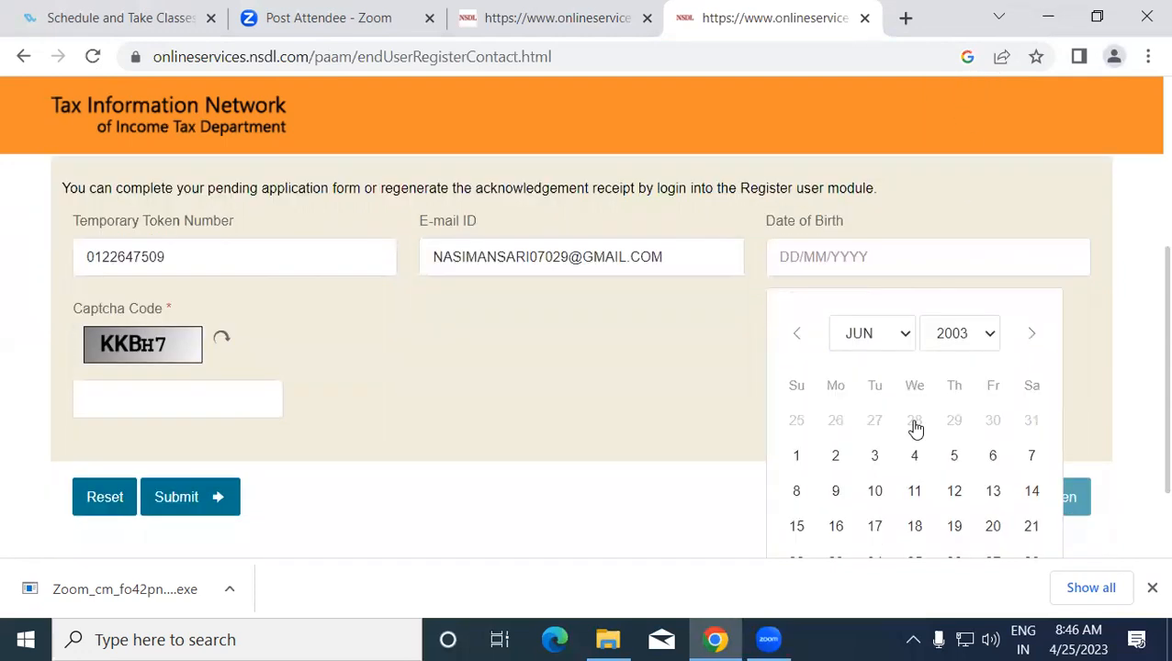
{"action": "left_click", "coordinate": [956, 497]}
- Enter the captcha code and submit the continue-application details
{"action": "left_click", "coordinate": [151, 410]}
{"action": "type", "text": "KK"}
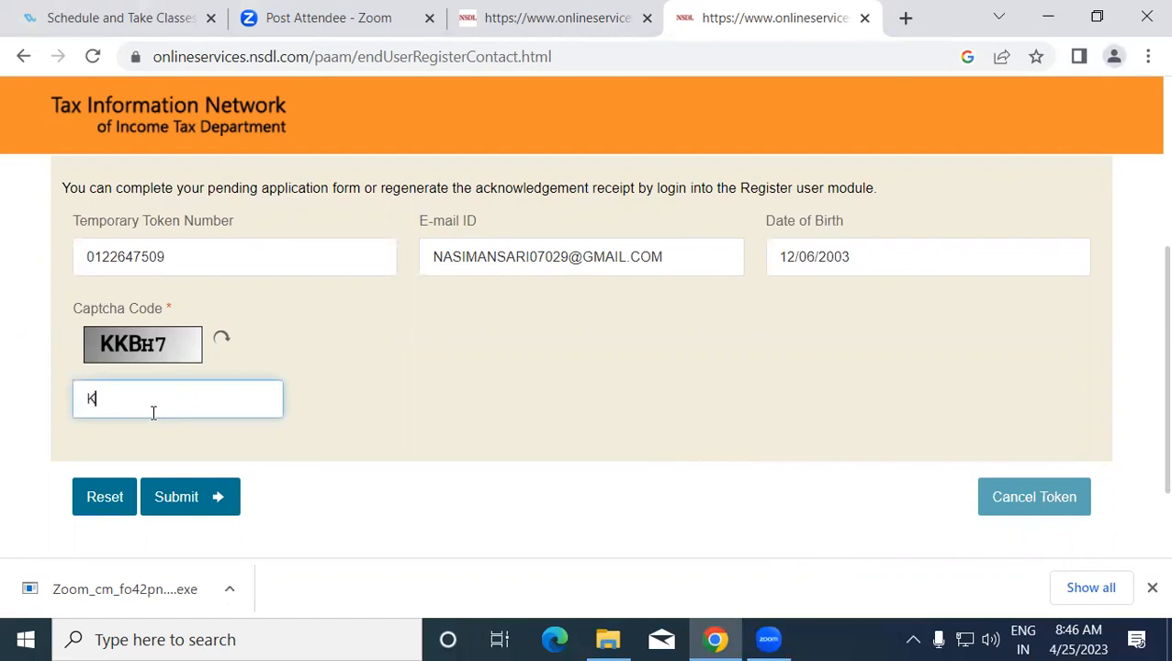
{"action": "type", "text": "BH7"}
{"action": "left_click", "coordinate": [189, 494]}
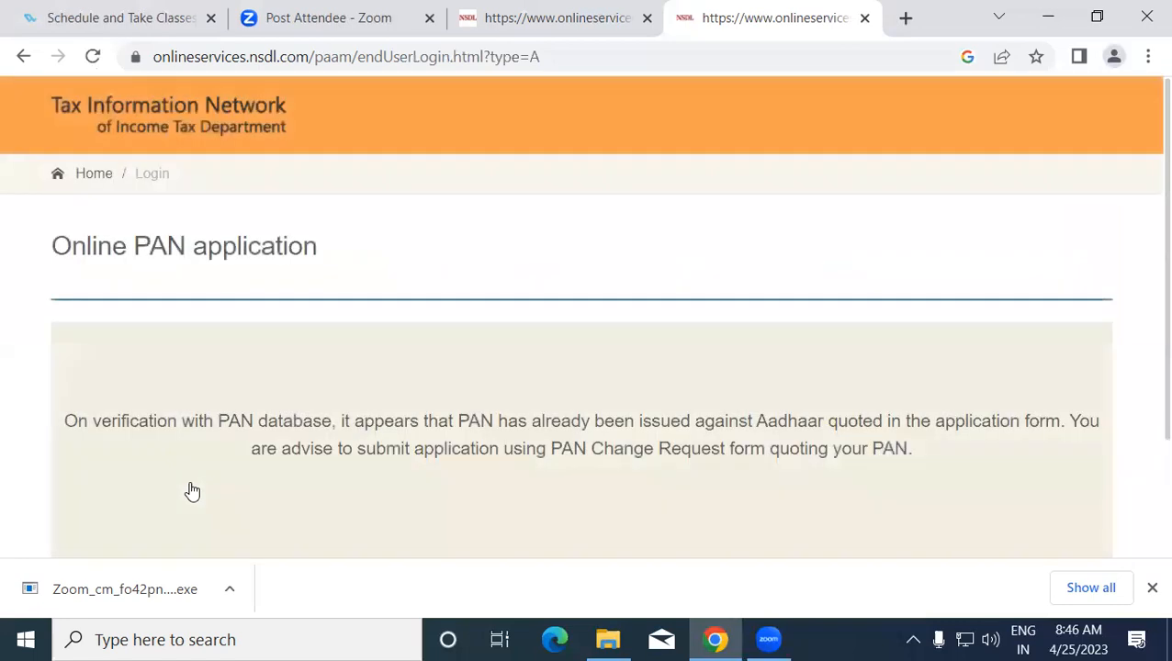